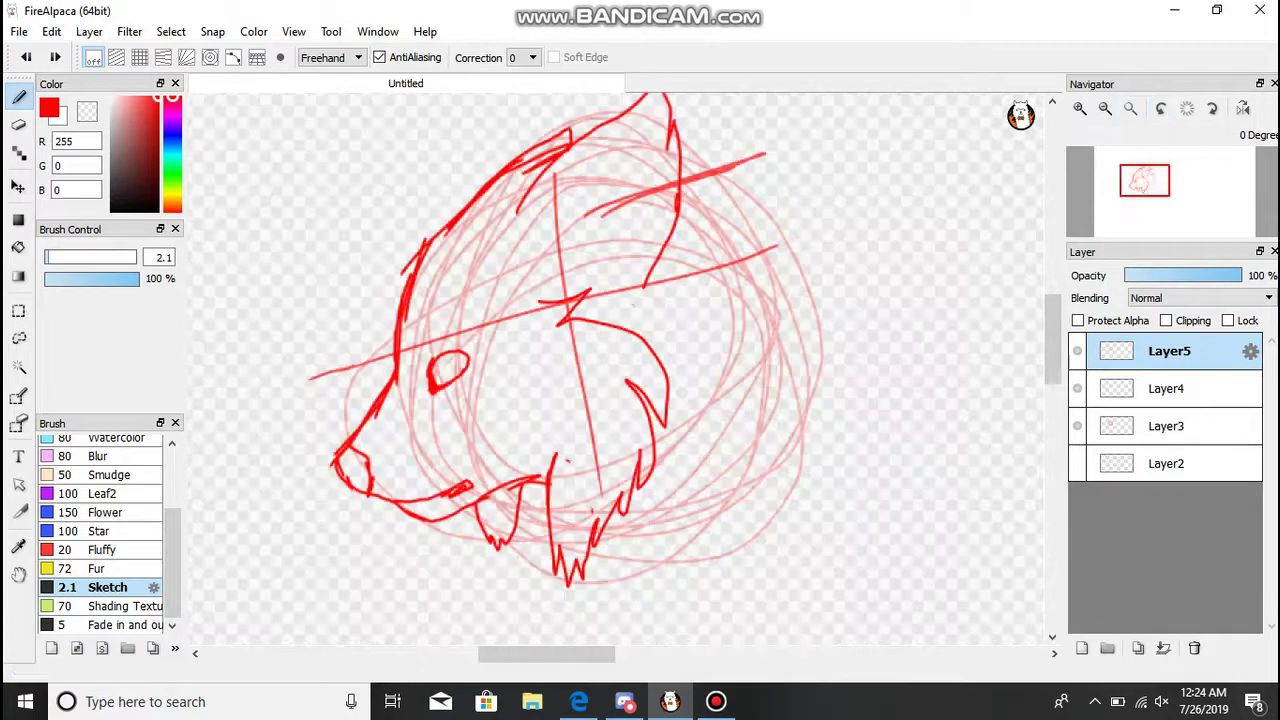
- Hide the Layer4 guide lines and sketch the wolf's jagged neck line running down from the cheek fur on Layer5
click(1077, 388)
key(ctrl+z)
drag(678, 178, 768, 160)
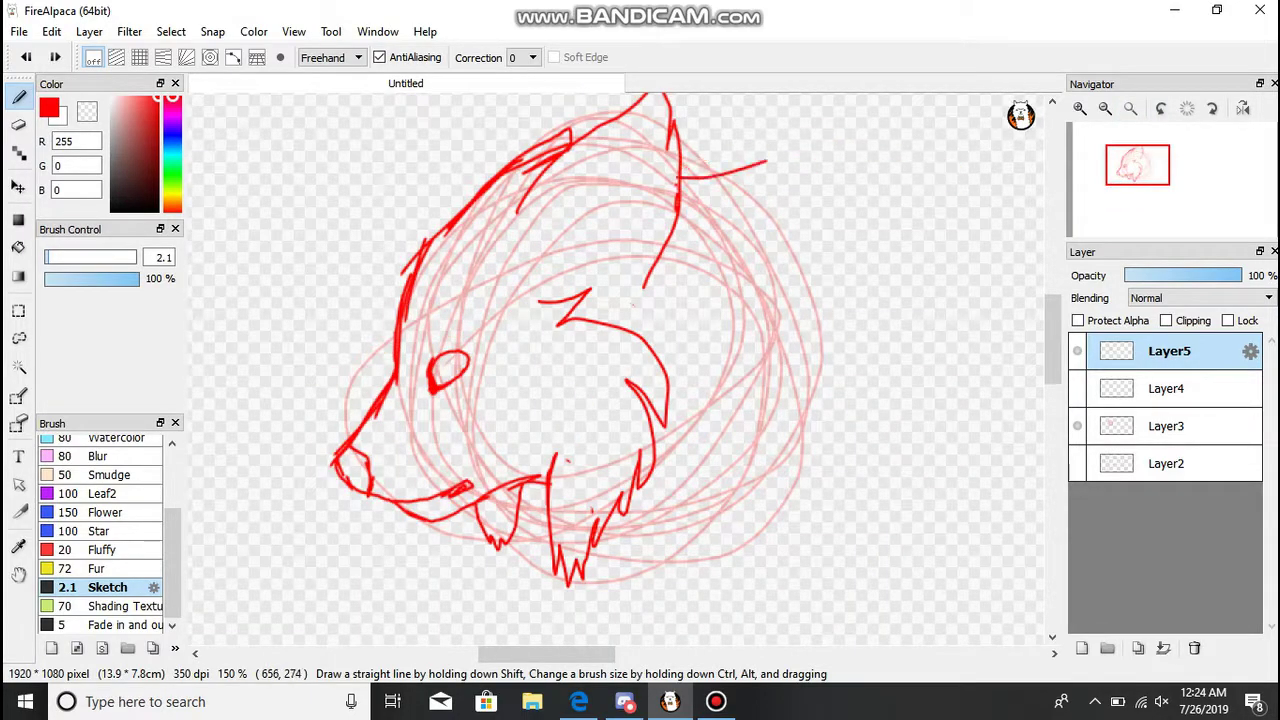
key(ctrl+z)
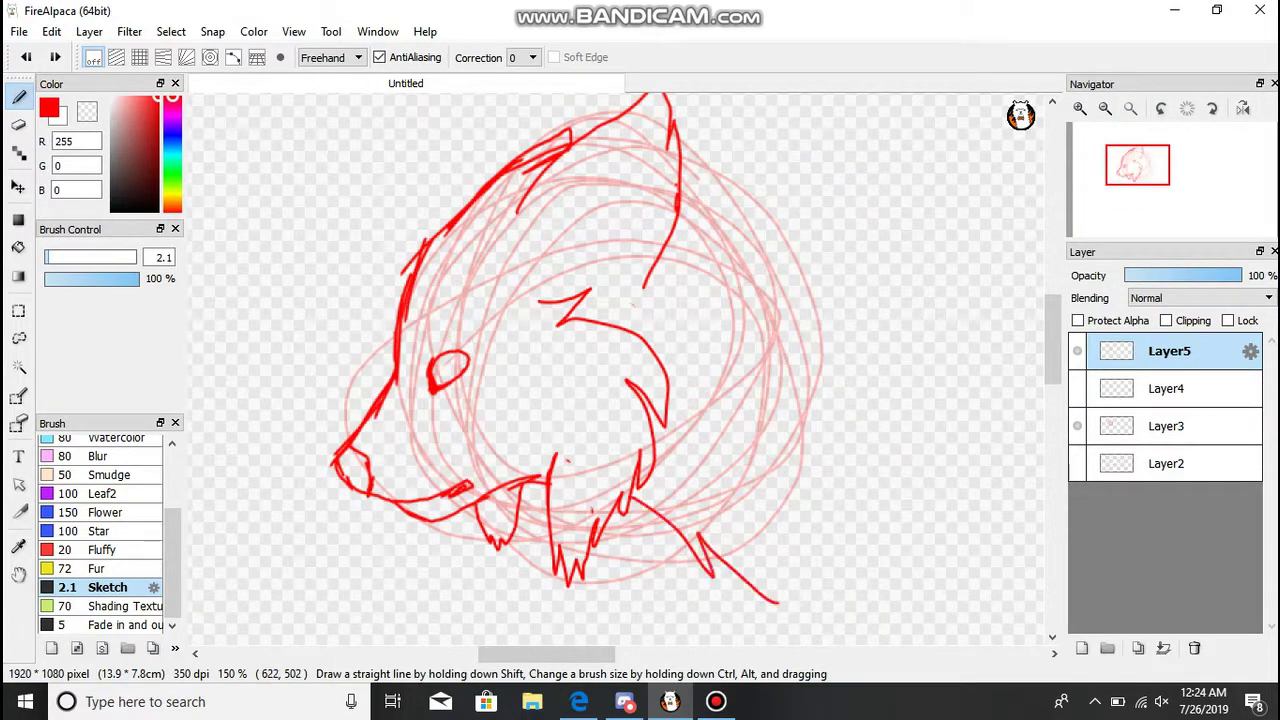
key(ctrl+minus)
key(ctrl+z)
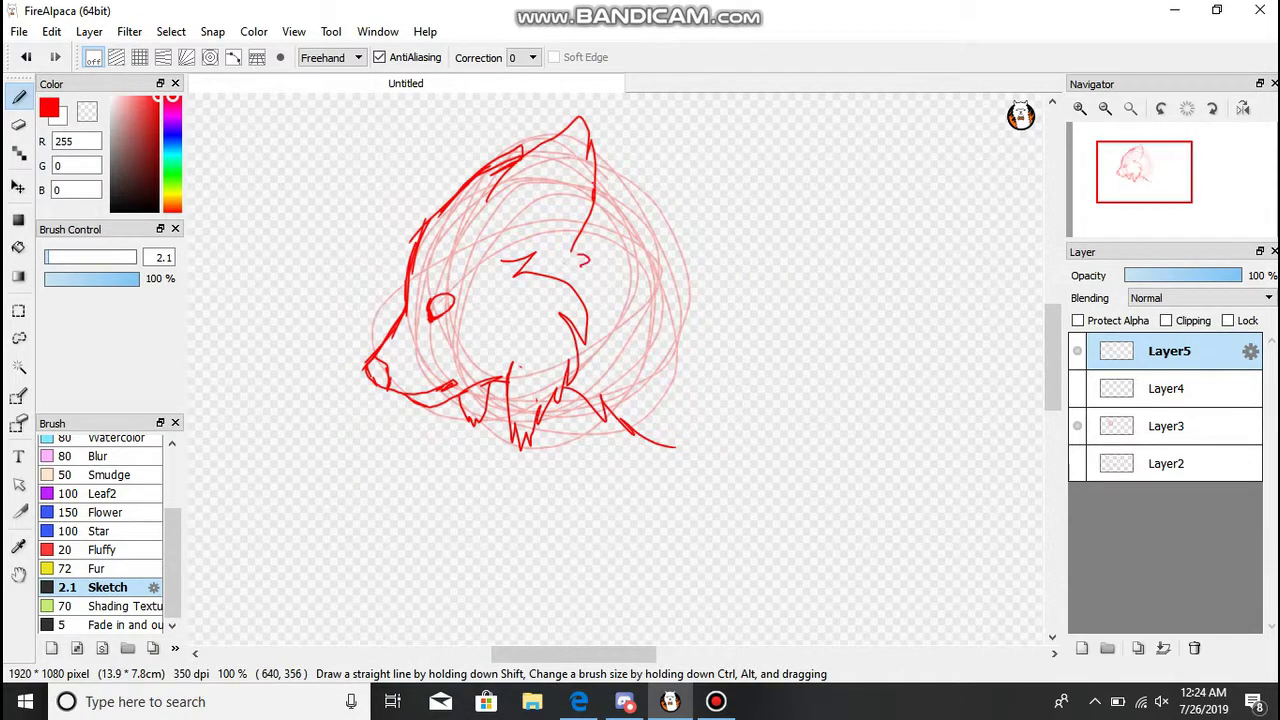
mouse_move(690, 419)
mouse_down()
mouse_move(720, 229)
mouse_move(710, 425)
mouse_up()
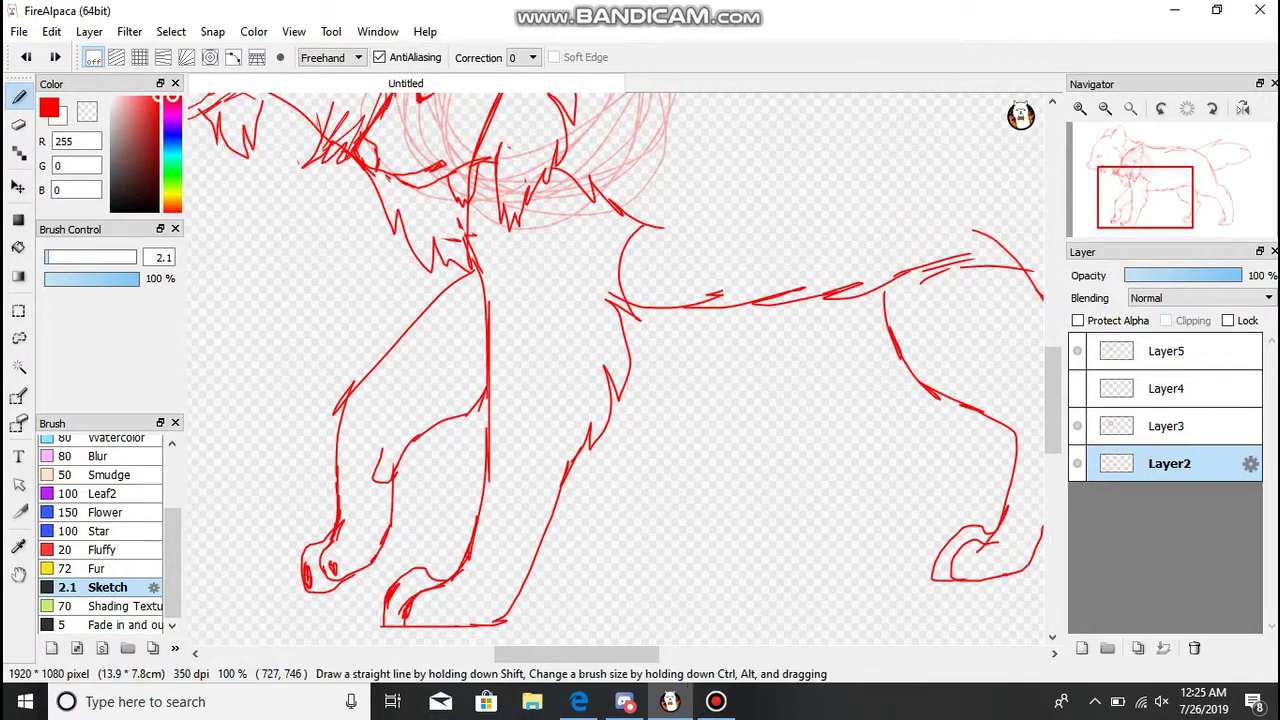
- Lasso the near front leg of the old wolf sketch on Layer2 and copy it
key(l)
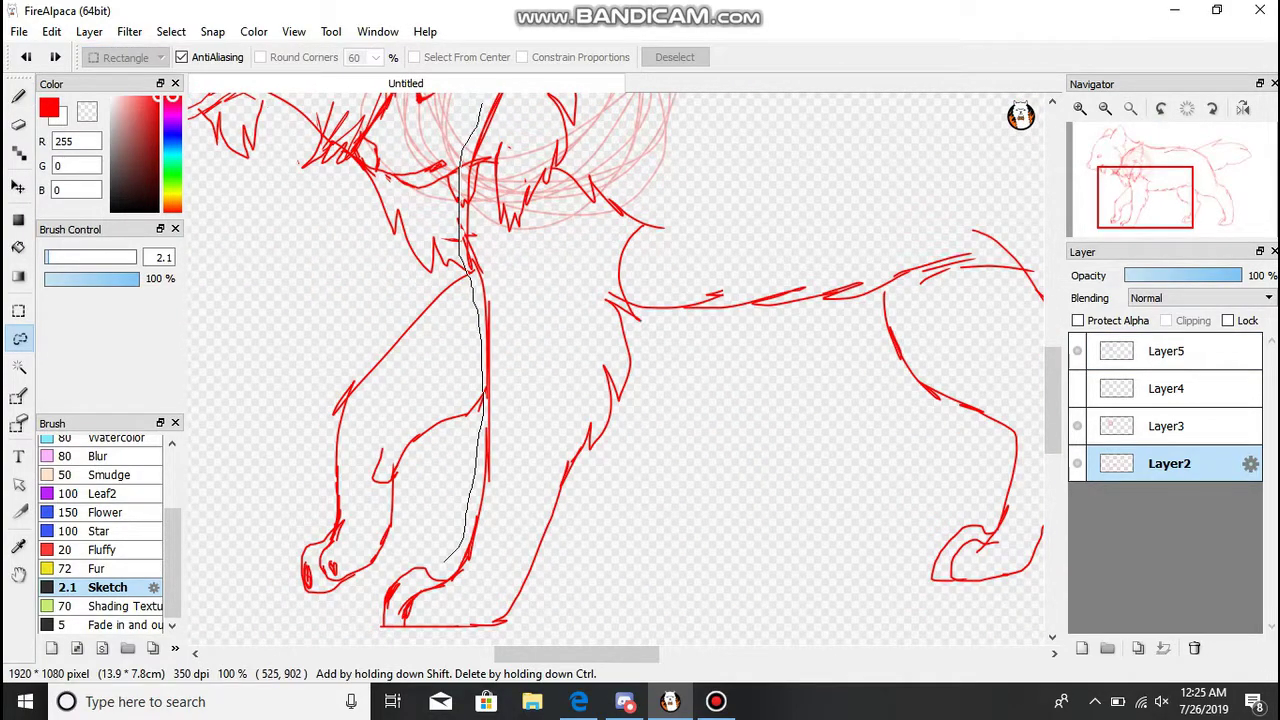
mouse_move(445, 560)
mouse_down()
mouse_move(642, 310)
mouse_move(600, 95)
mouse_up()
click(51, 31)
click(86, 123)
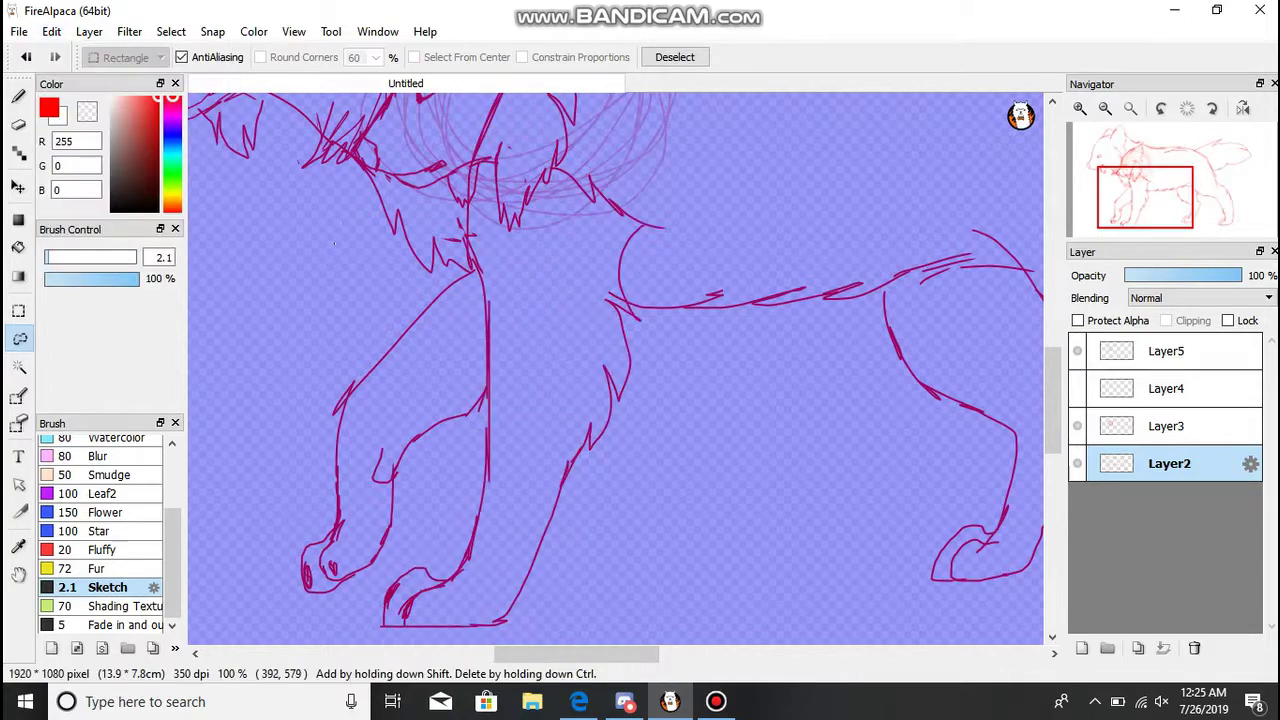
key(ctrl+z)
scroll(620, 370, up, 3)
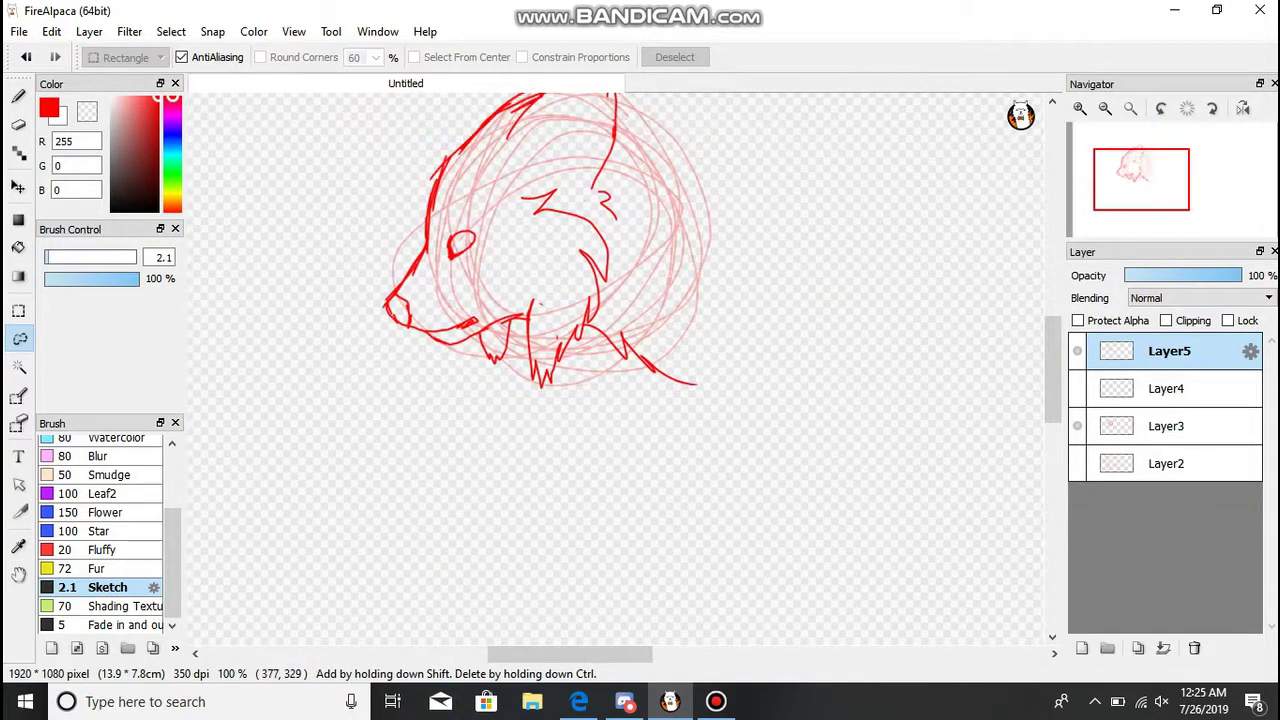
- Paste the copied front leg onto a new layer and position it beneath the wolf's neck
key(ctrl+v)
key(ctrl+t)
drag(550, 400, 735, 425)
key(Return)
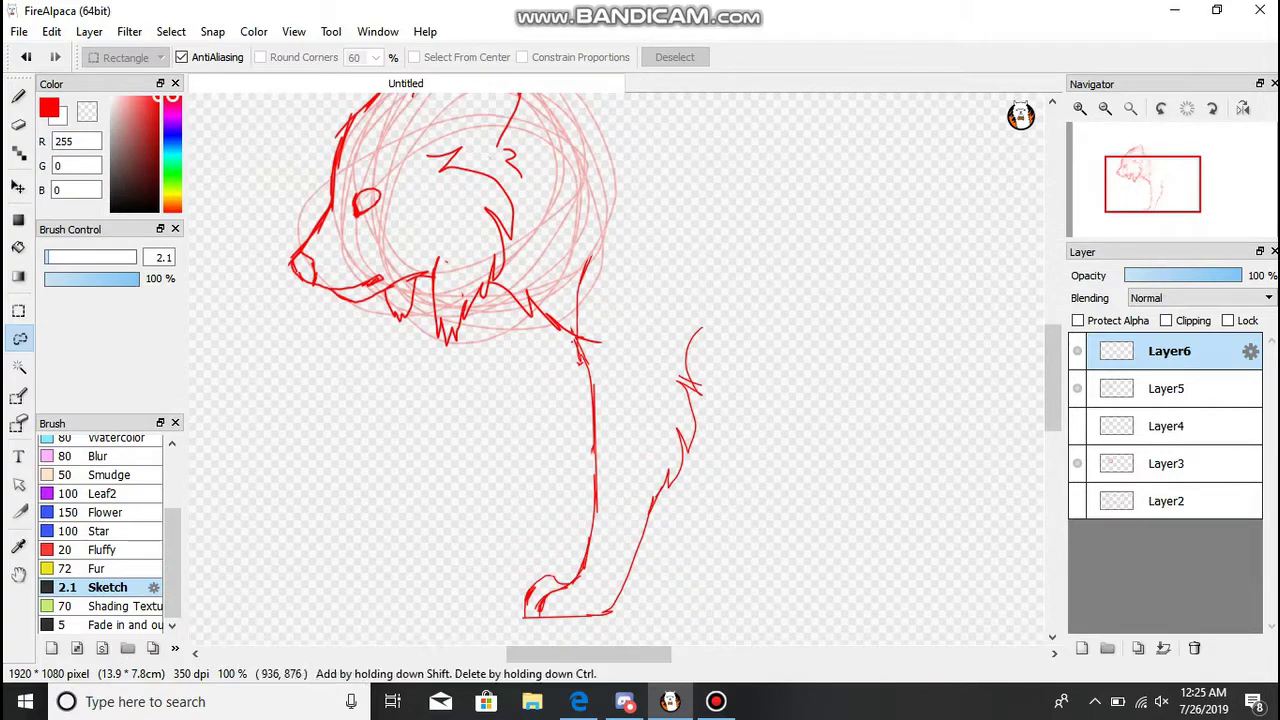
- Sketch the jagged mane behind the ear and the back line curving down over the rump on Layer6
key(b)
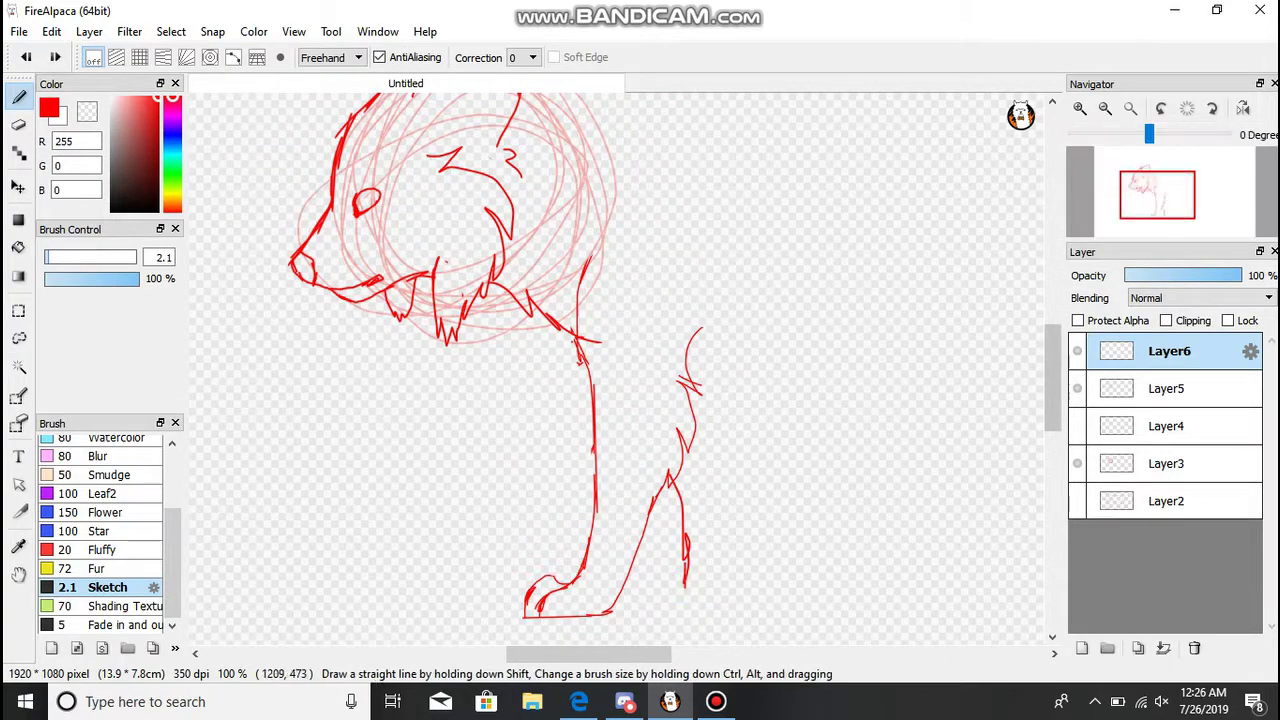
scroll(620, 370, up, 3)
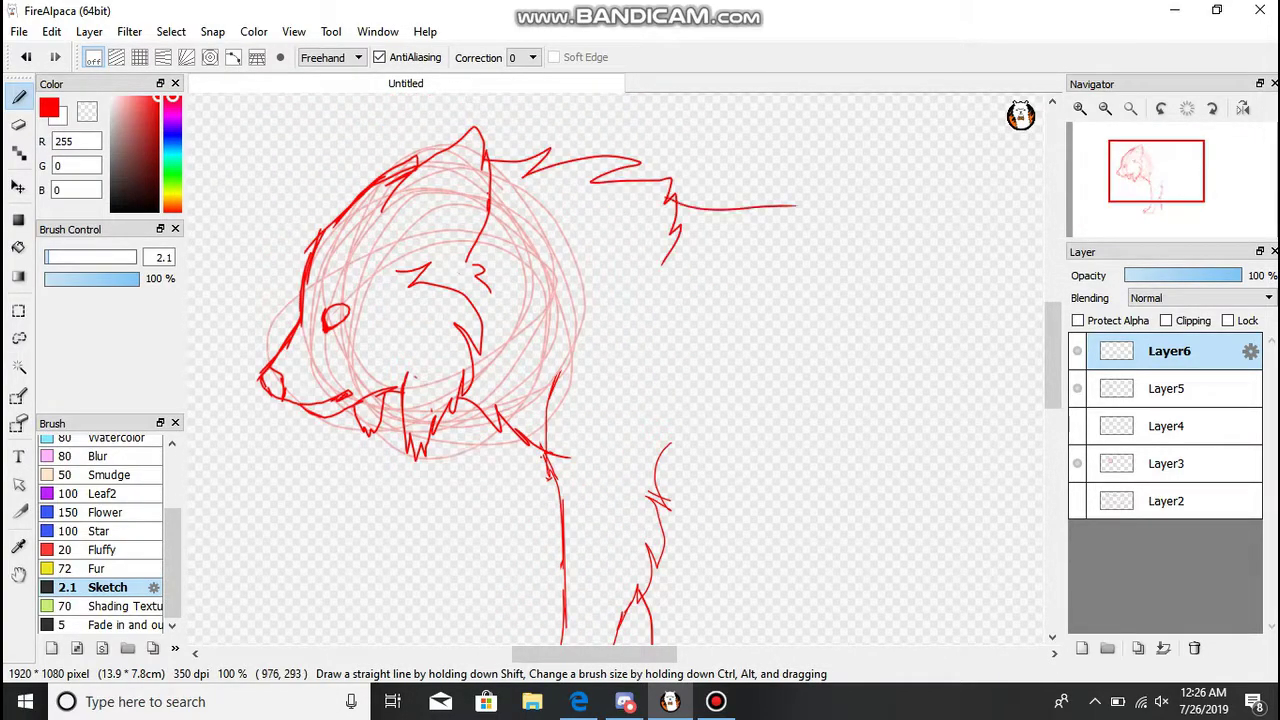
mouse_move(795, 205)
mouse_down()
mouse_move(862, 185)
mouse_move(1022, 306)
mouse_move(1040, 408)
mouse_up()
scroll(1040, 408, down, 3)
scroll(1040, 408, right, 3)
scroll(740, 265, up, 1)
- Sketch the front contour of the near hind leg from the thigh to the lower leg, redrawing the thigh stroke
drag(740, 265, 850, 412)
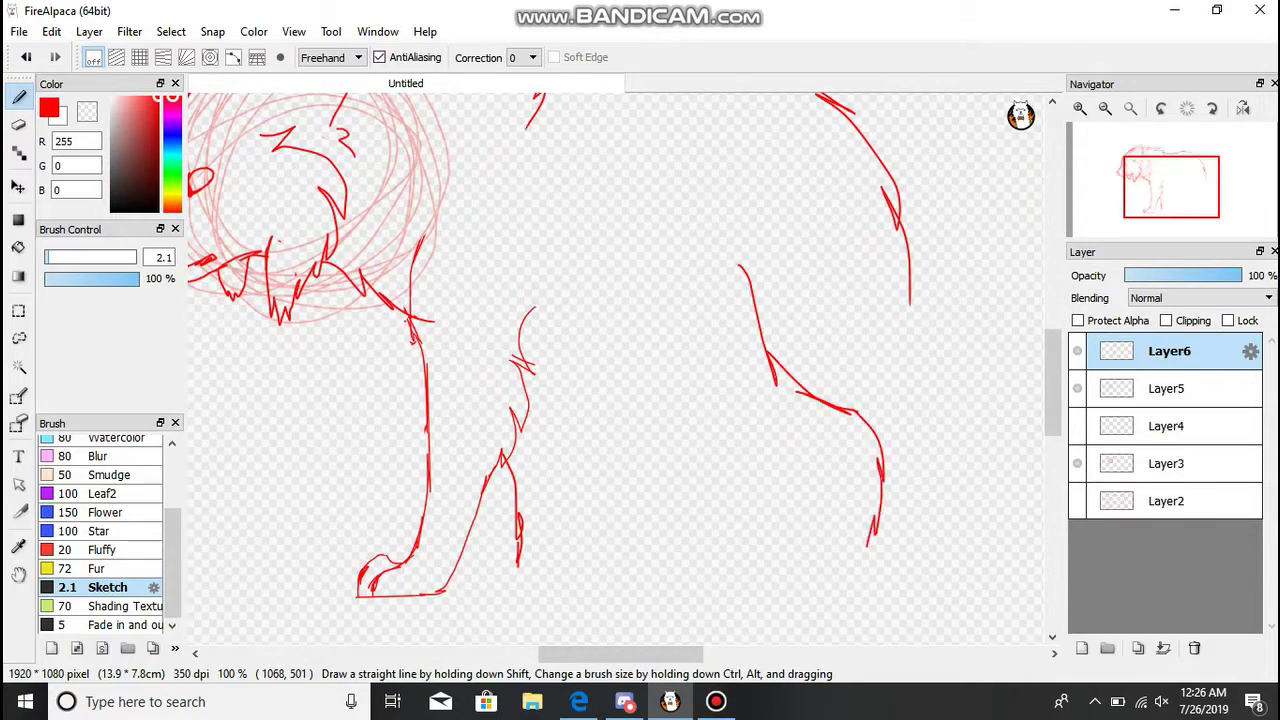
key(ctrl+z)
drag(716, 262, 785, 390)
scroll(1015, 140, up, 2)
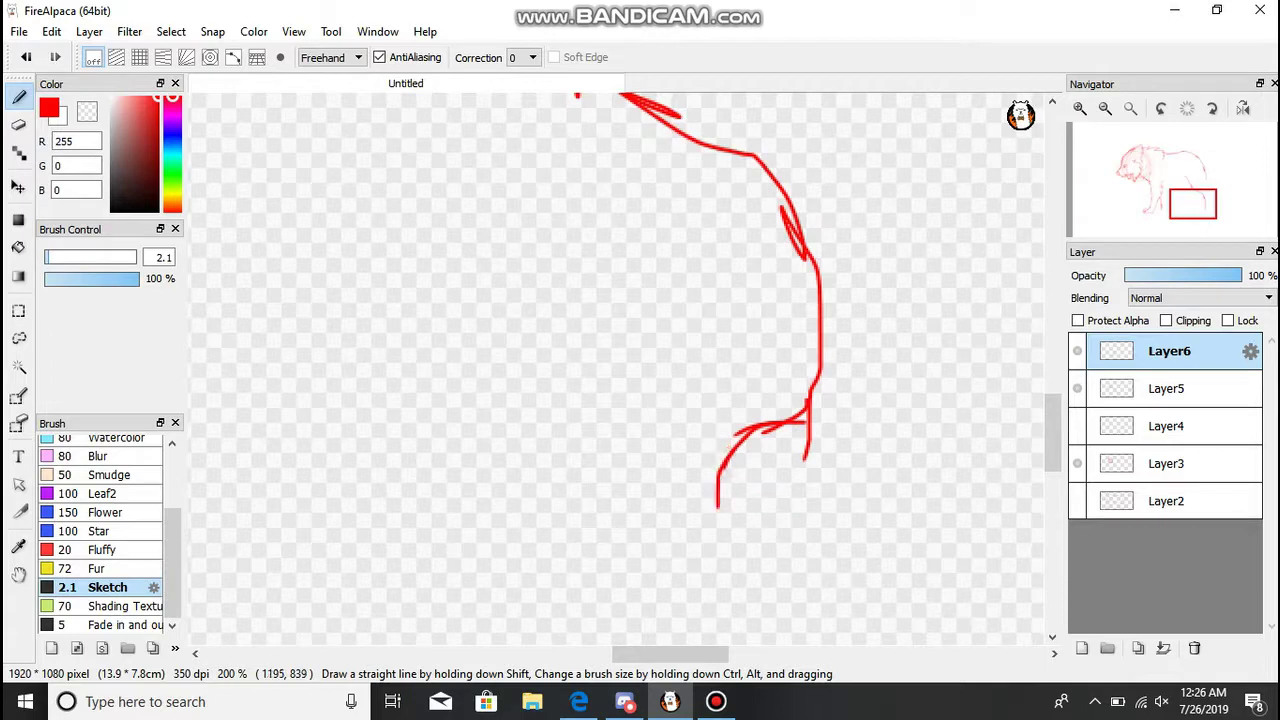
key(ctrl+z)
drag(752, 428, 698, 476)
key(ctrl+z)
mouse_move(755, 425)
mouse_down()
mouse_move(690, 512)
mouse_move(908, 308)
mouse_up()
key(ctrl+z)
key(ctrl+z)
key(ctrl+z)
key(ctrl+z)
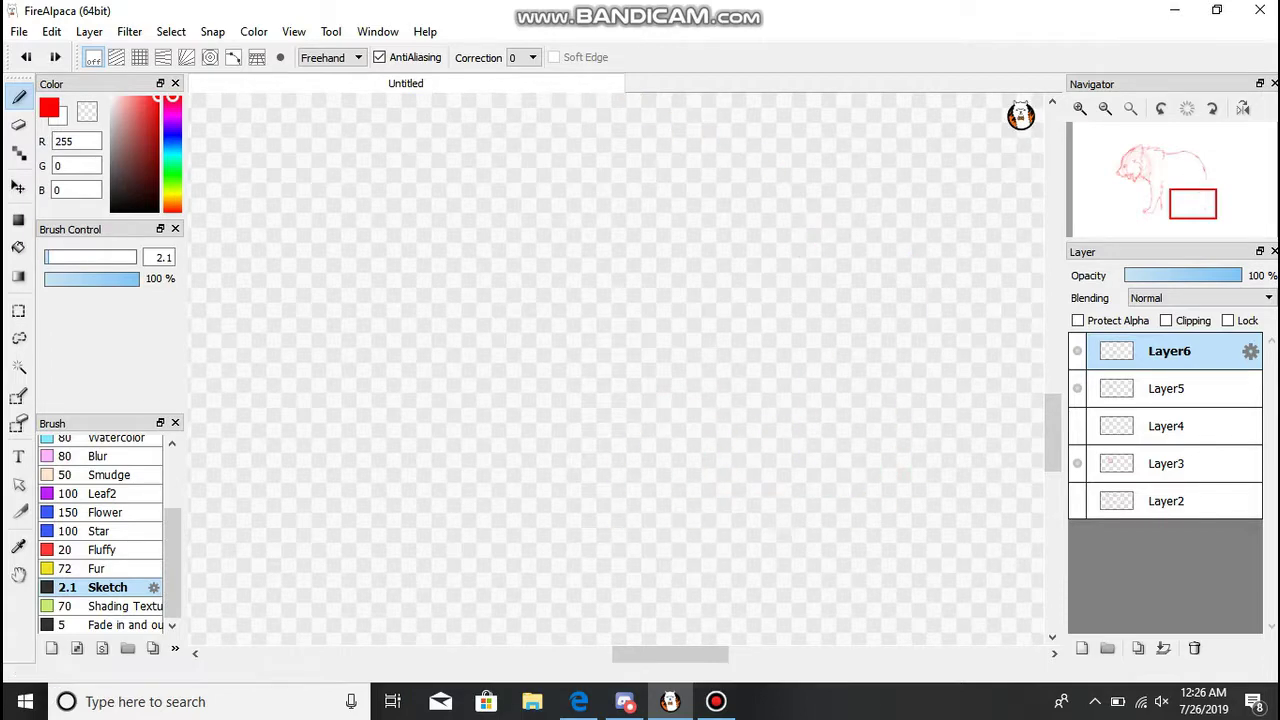
key(ctrl+y)
key(ctrl+y)
key(ctrl+z)
- Sketch the near hind paw and the rear contour of the hind leg down to the heel
drag(1193, 203, 1198, 201)
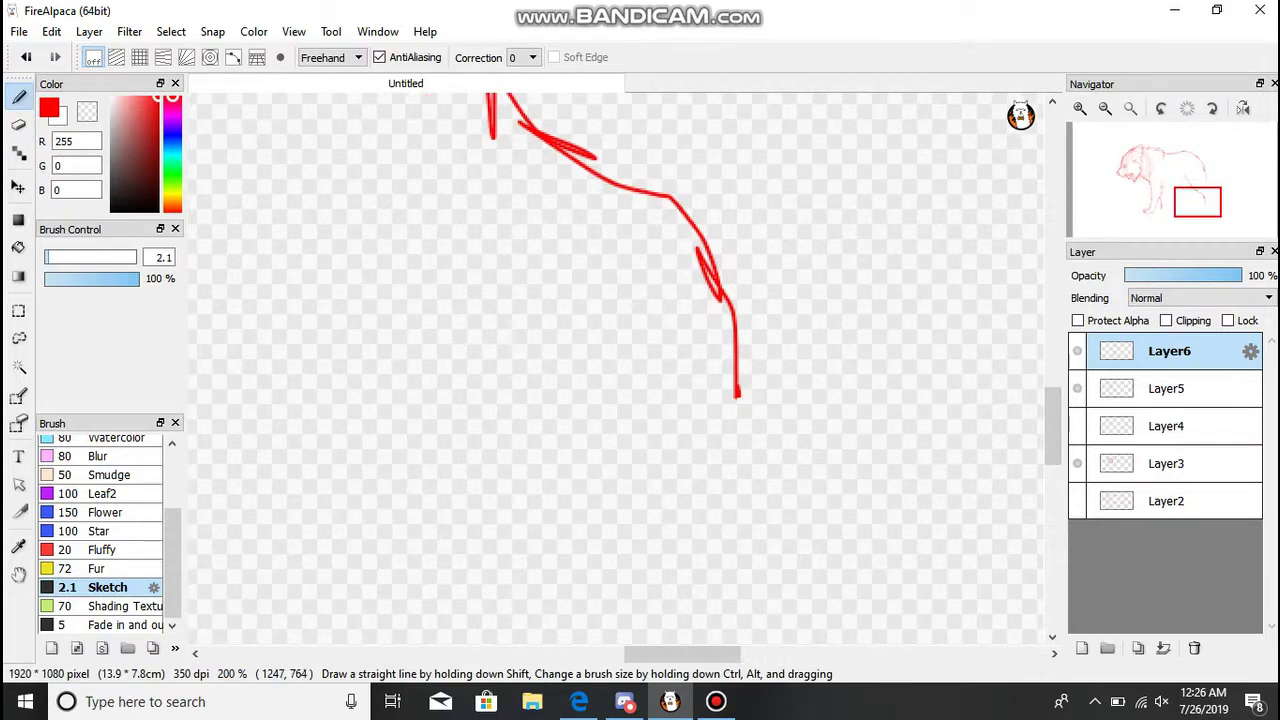
mouse_move(708, 430)
mouse_down()
mouse_move(592, 513)
mouse_move(636, 512)
mouse_up()
key(ctrl+z)
drag(848, 172, 832, 410)
key(ctrl+minus)
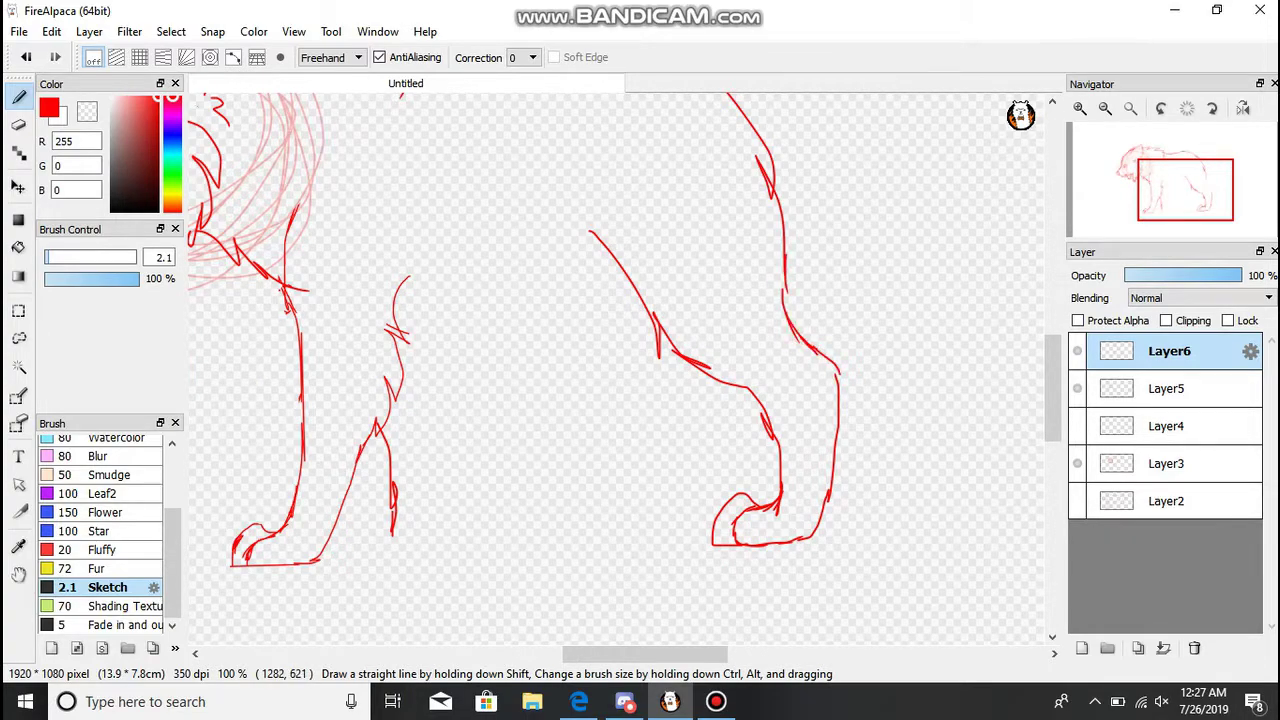
drag(830, 375, 777, 583)
- Sketch the pointed tail hanging from the rump and the belly line joining the elbow to the thigh
drag(610, 252, 828, 314)
key(ctrl+z)
drag(868, 574, 640, 272)
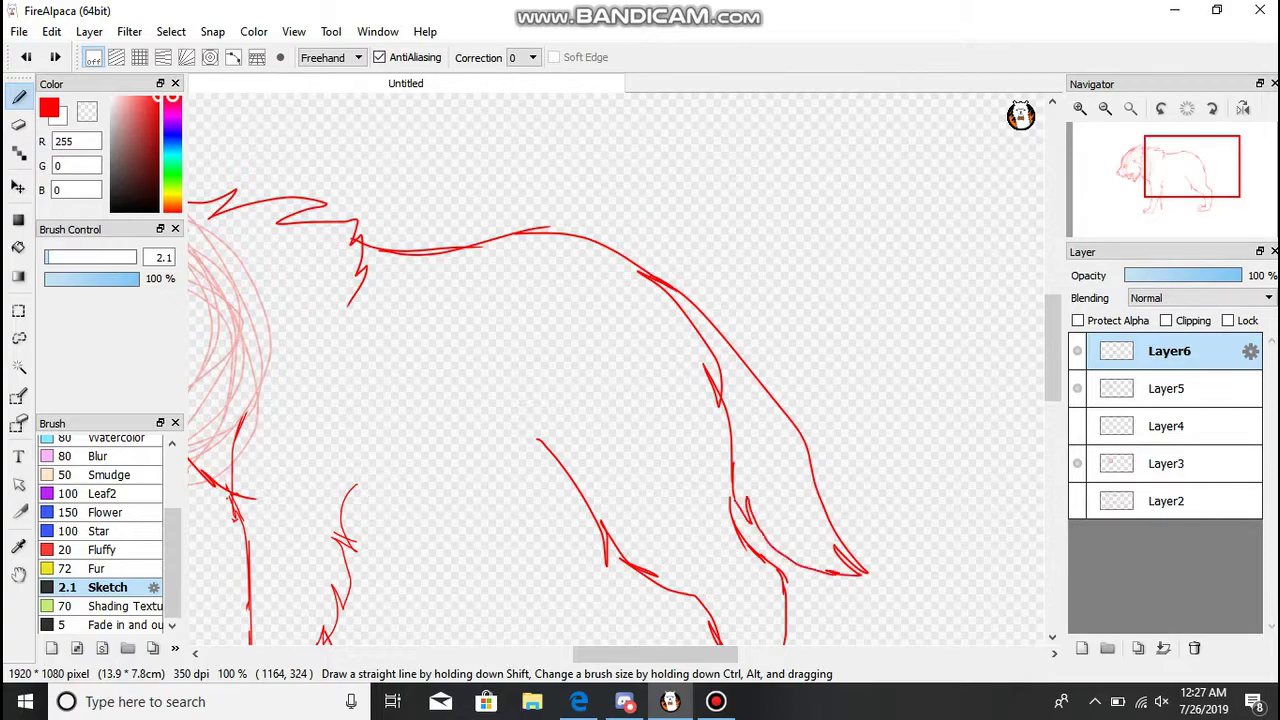
drag(500, 420, 805, 270)
mouse_move(622, 364)
mouse_down()
mouse_move(696, 356)
mouse_move(796, 312)
mouse_move(876, 306)
mouse_up()
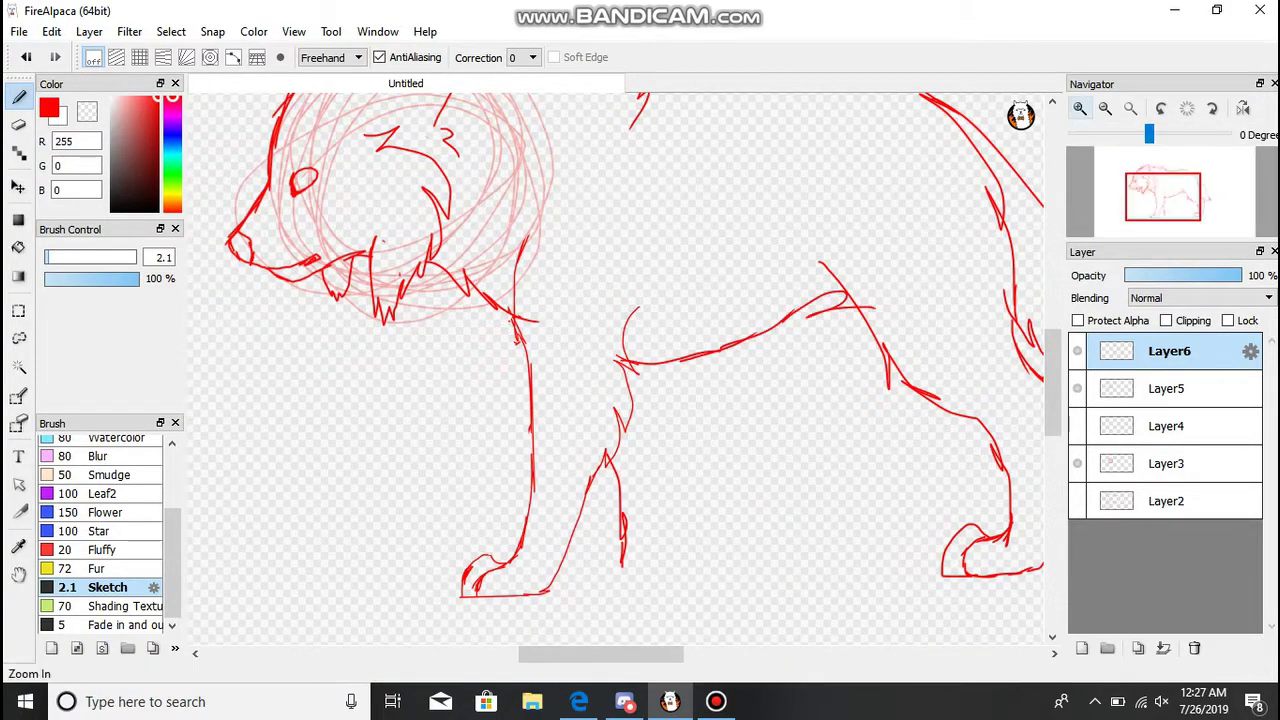
- Sketch the far front leg's rear contour and its curled paw behind the near front leg
click(1080, 108)
drag(671, 500, 713, 180)
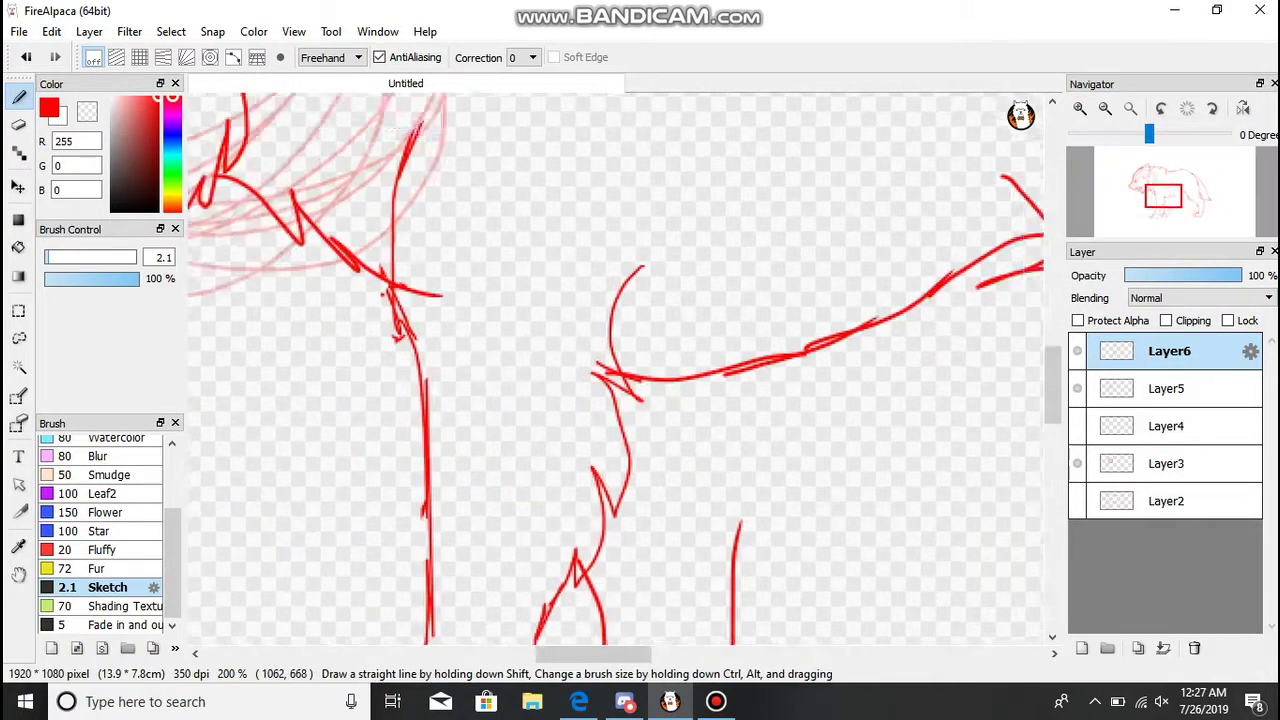
drag(529, 420, 589, 444)
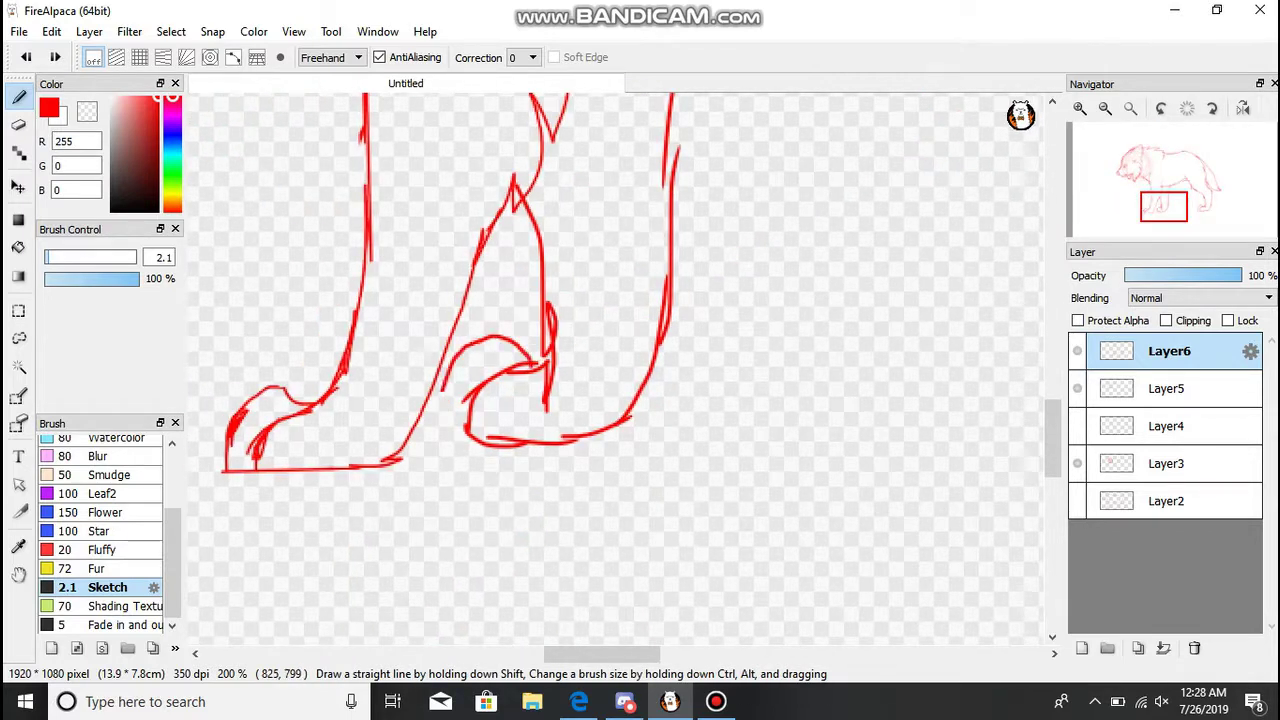
key(ctrl+z)
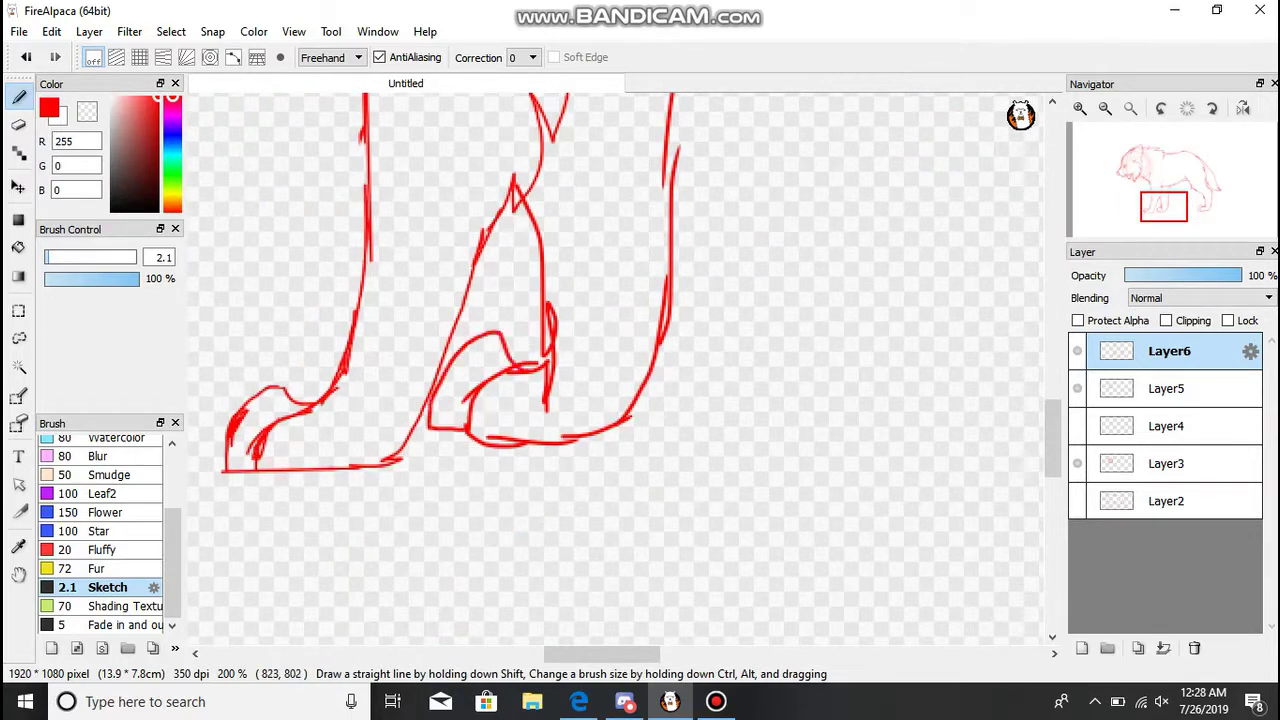
scroll(600, 360, down, 4)
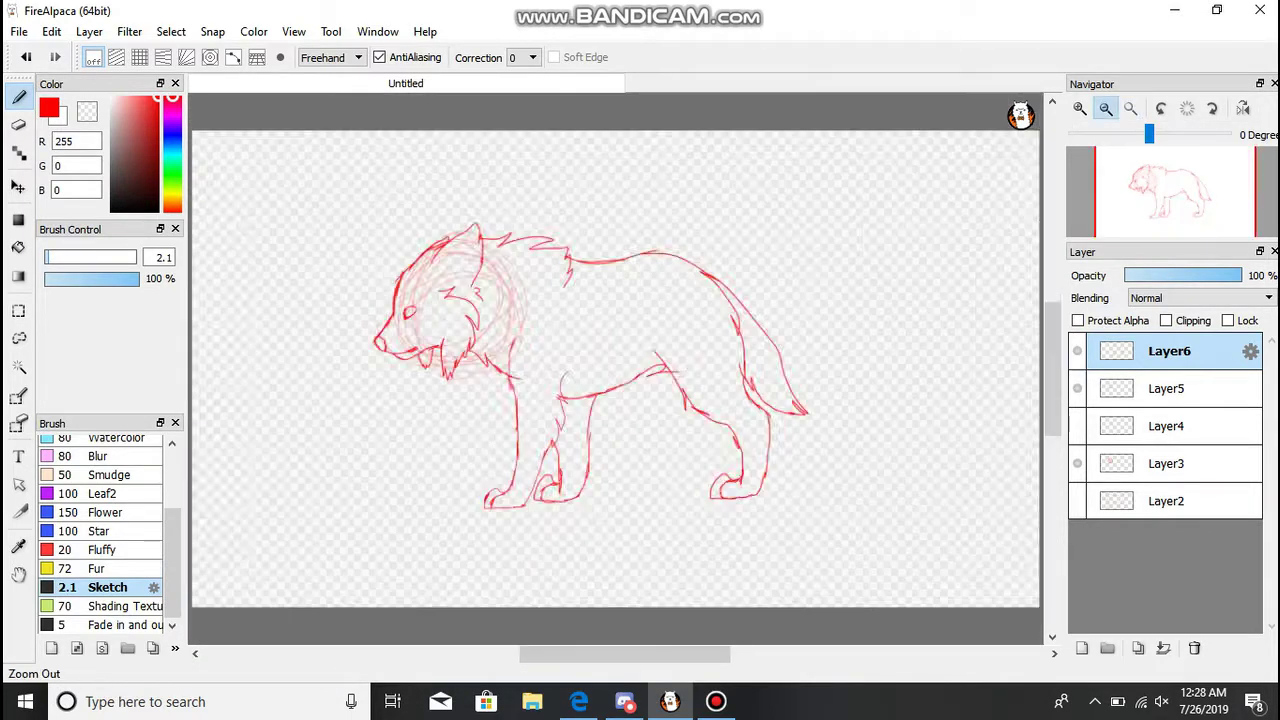
- Sketch the upper front contour of the far hind leg below the belly line
scroll(600, 360, up, 3)
drag(600, 360, 507, 297)
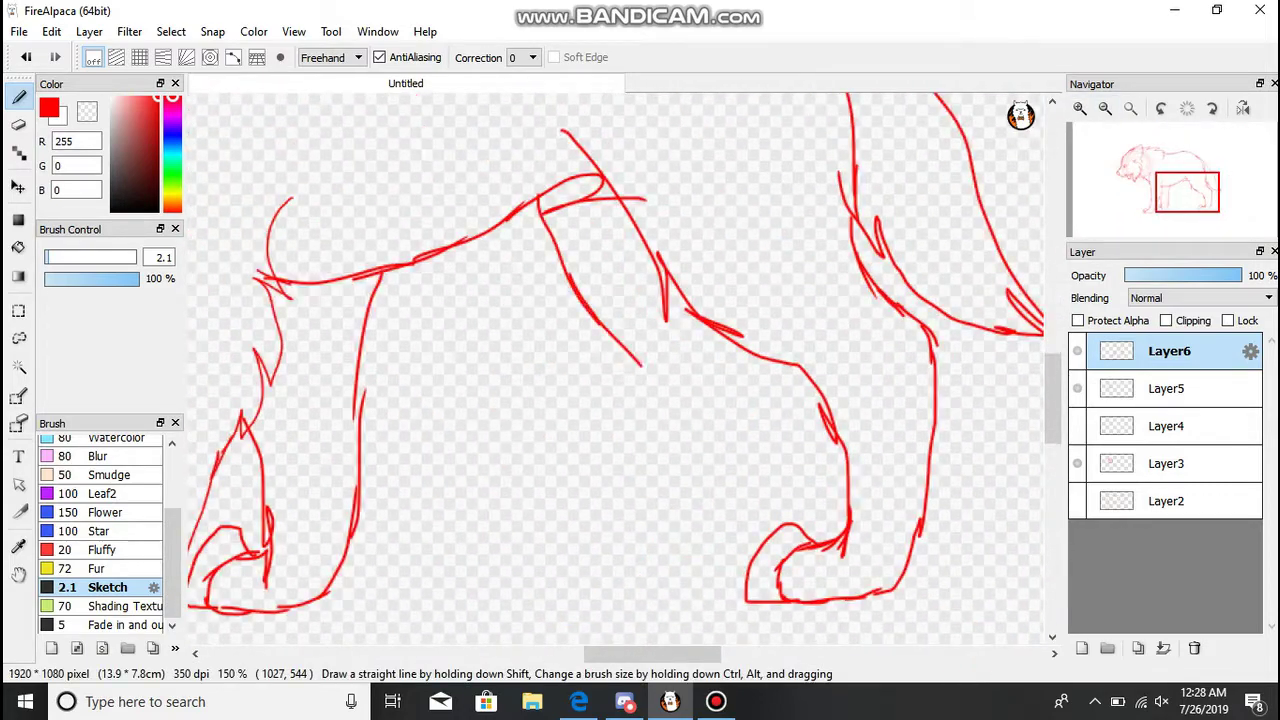
key(ctrl+z)
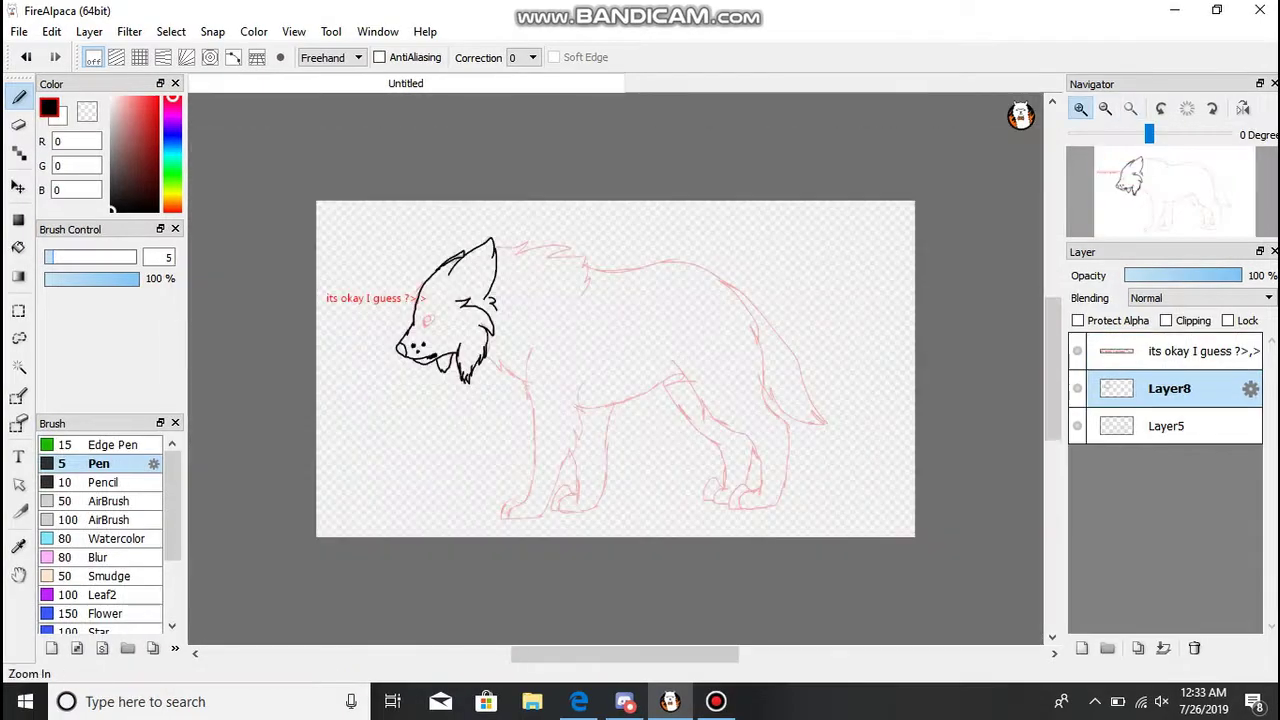
- Erase the wolf's forehead outline on Layer8 and re-ink it with the black size 5 Pen
scroll(457, 271, up, 3)
key(e)
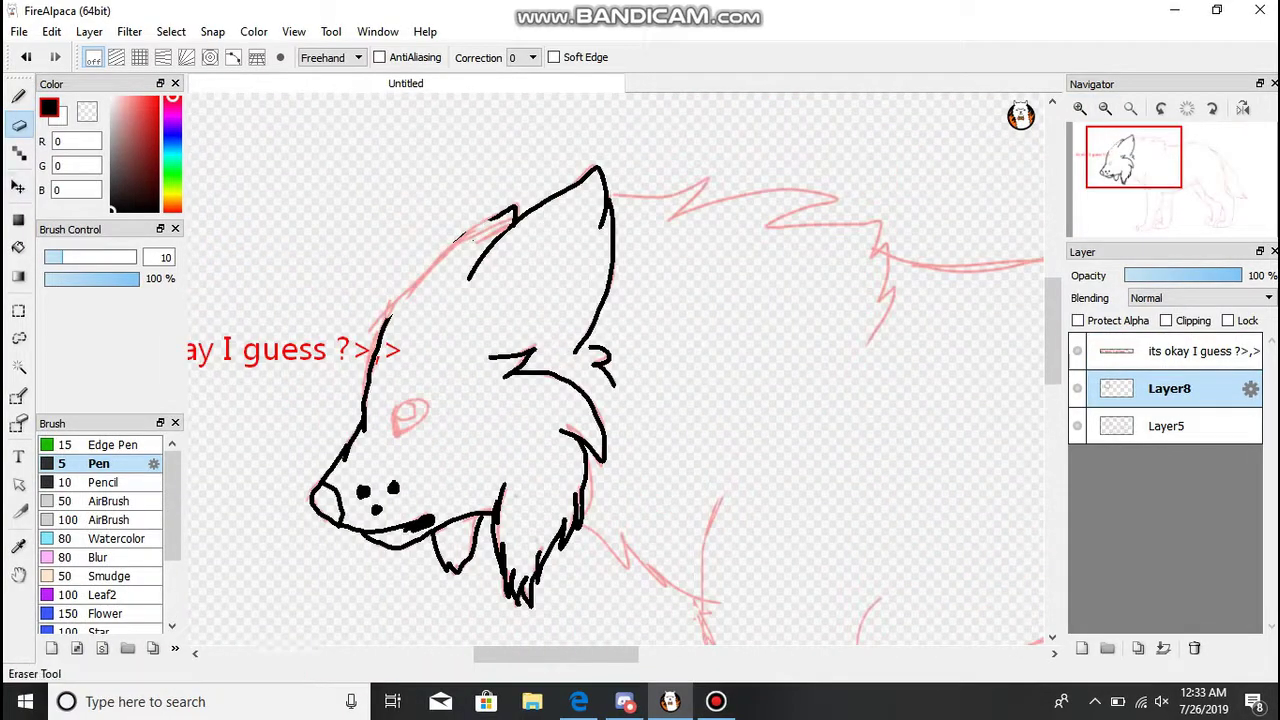
key(b)
drag(388, 314, 408, 291)
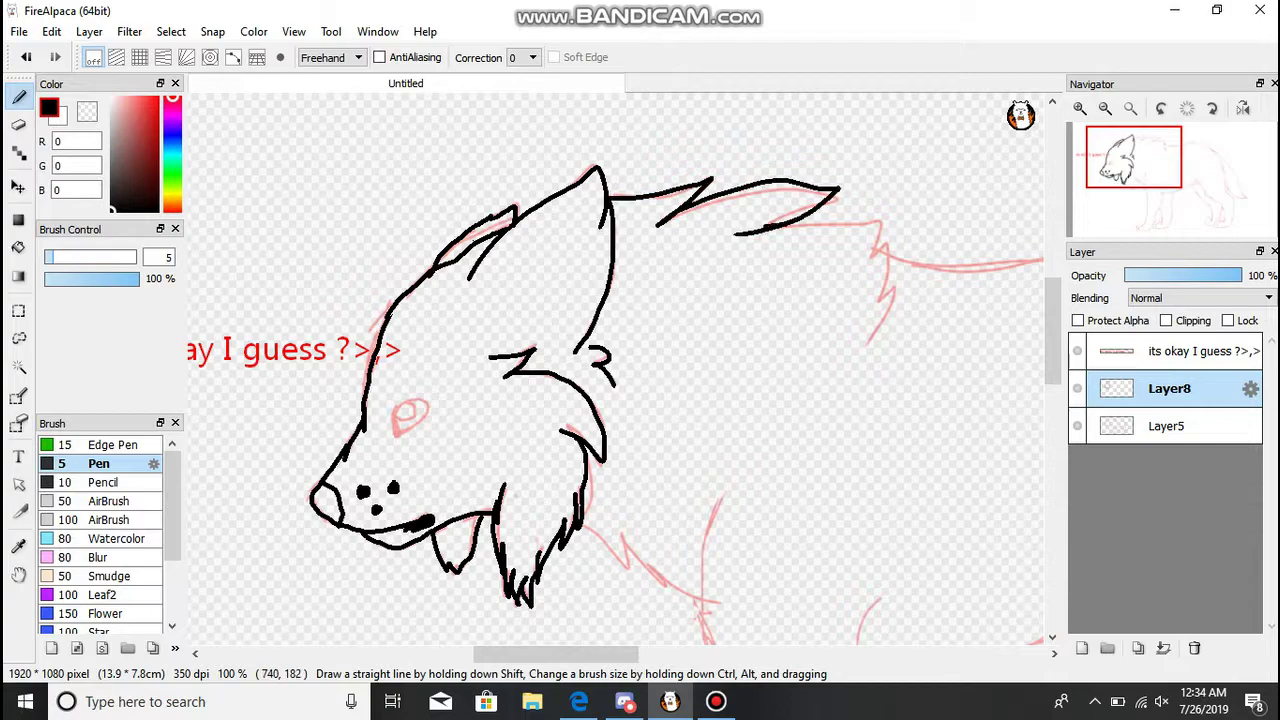
- Ink the jagged neck fur below the cheek and the curved shoulder line meeting the chest
scroll(615, 370, down, 3)
scroll(615, 370, up, 3)
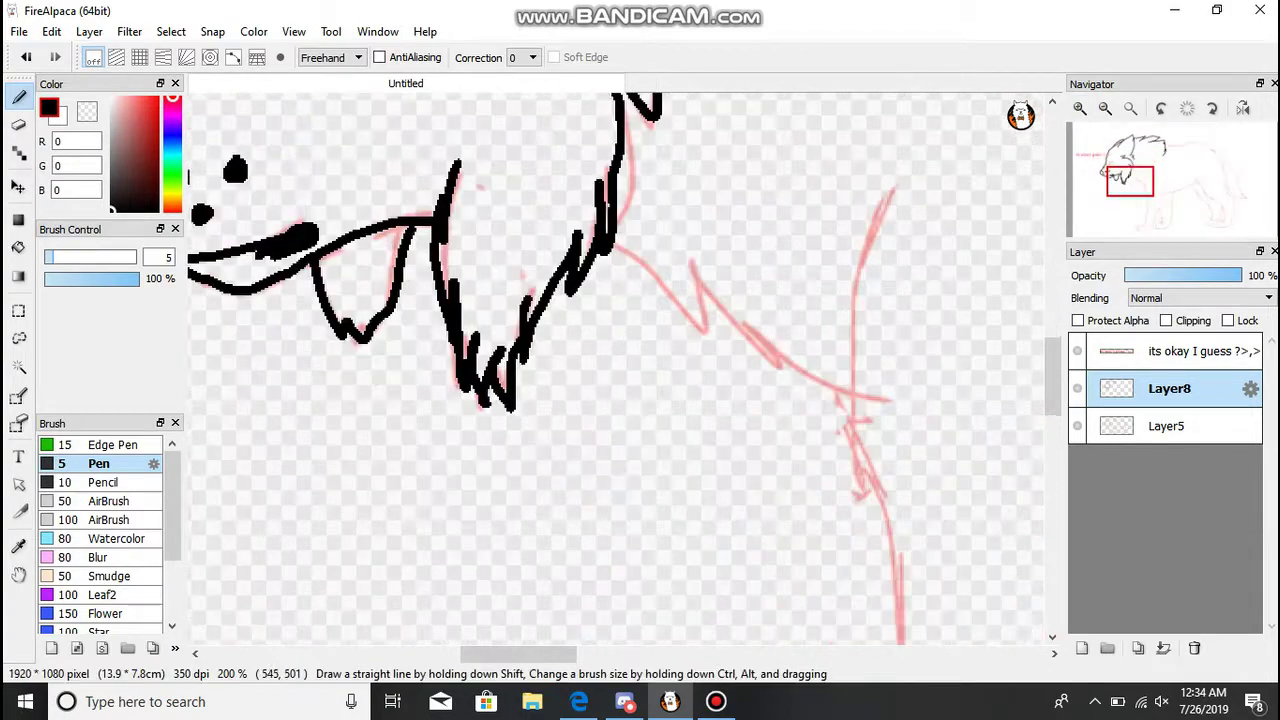
drag(605, 245, 813, 368)
scroll(615, 370, down, 3)
mouse_move(749, 109)
mouse_down()
mouse_move(686, 263)
mouse_move(665, 525)
mouse_up()
scroll(665, 400, up, 3)
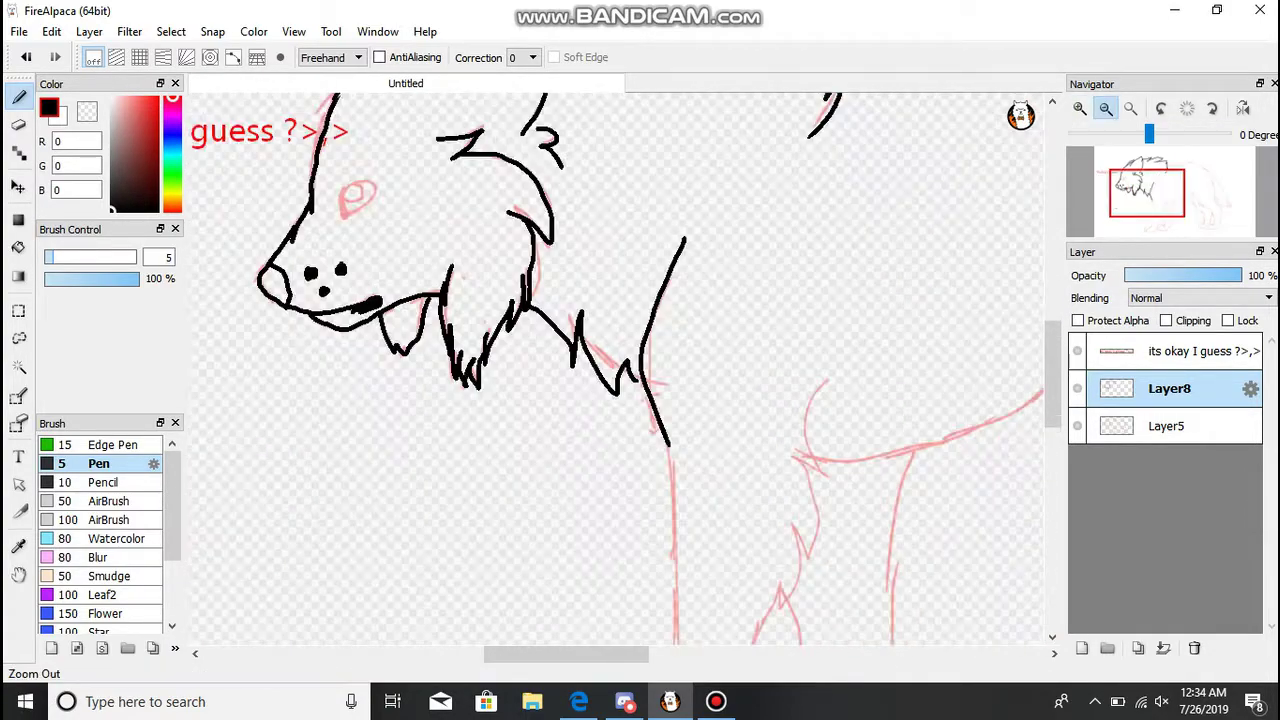
- Ink the near front leg's front edge and its paw outline, including the second toe
scroll(615, 370, down, 3)
drag(624, 204, 641, 312)
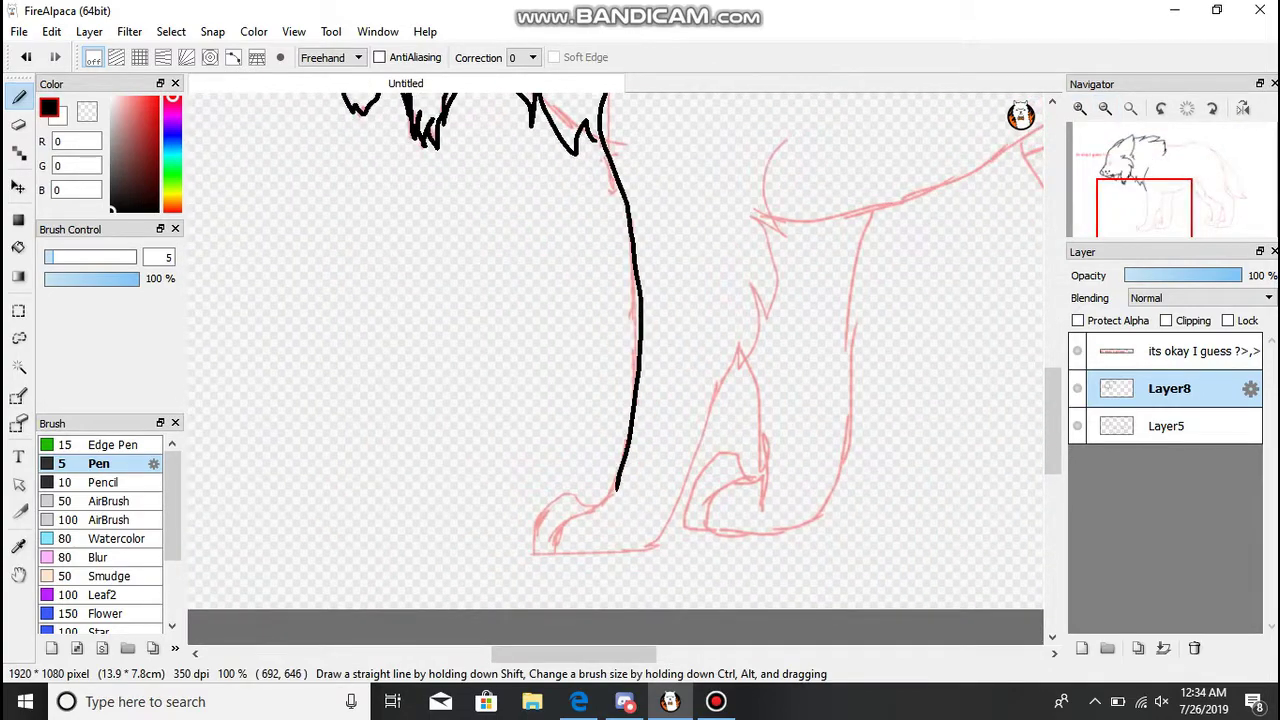
scroll(570, 572, up, 2)
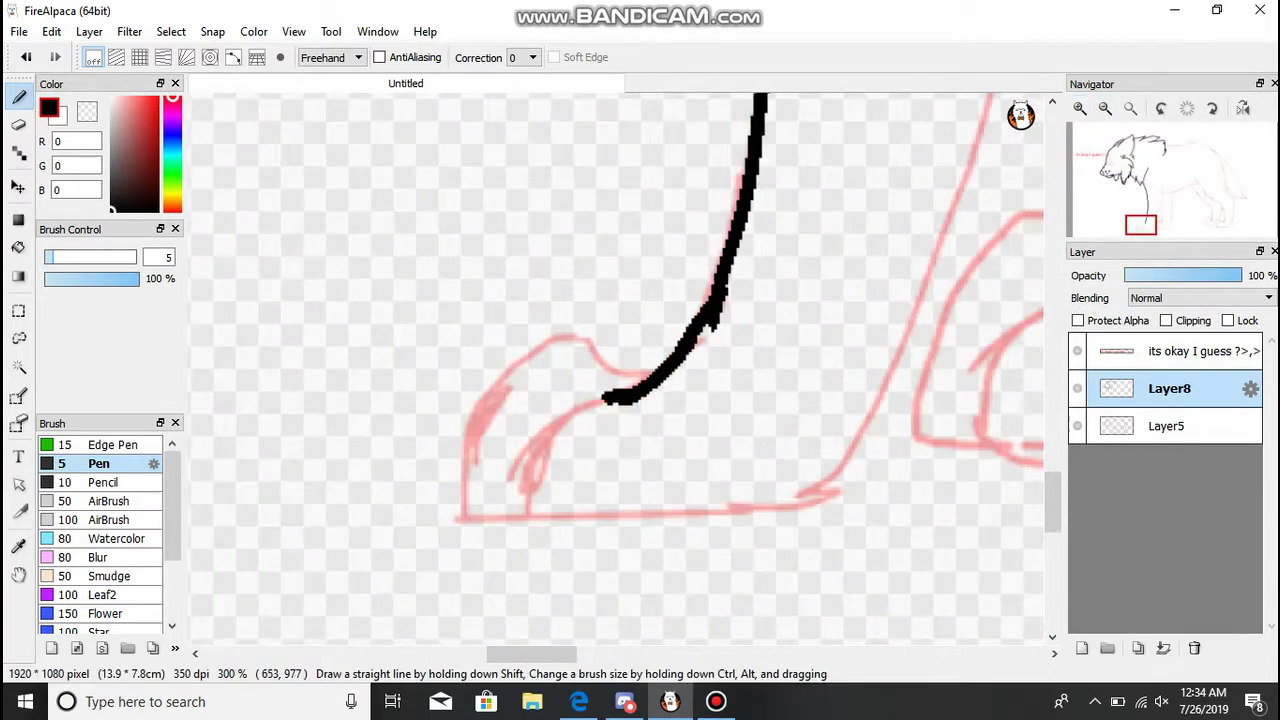
mouse_move(606, 397)
mouse_down()
mouse_move(606, 510)
mouse_move(806, 483)
mouse_move(912, 340)
mouse_up()
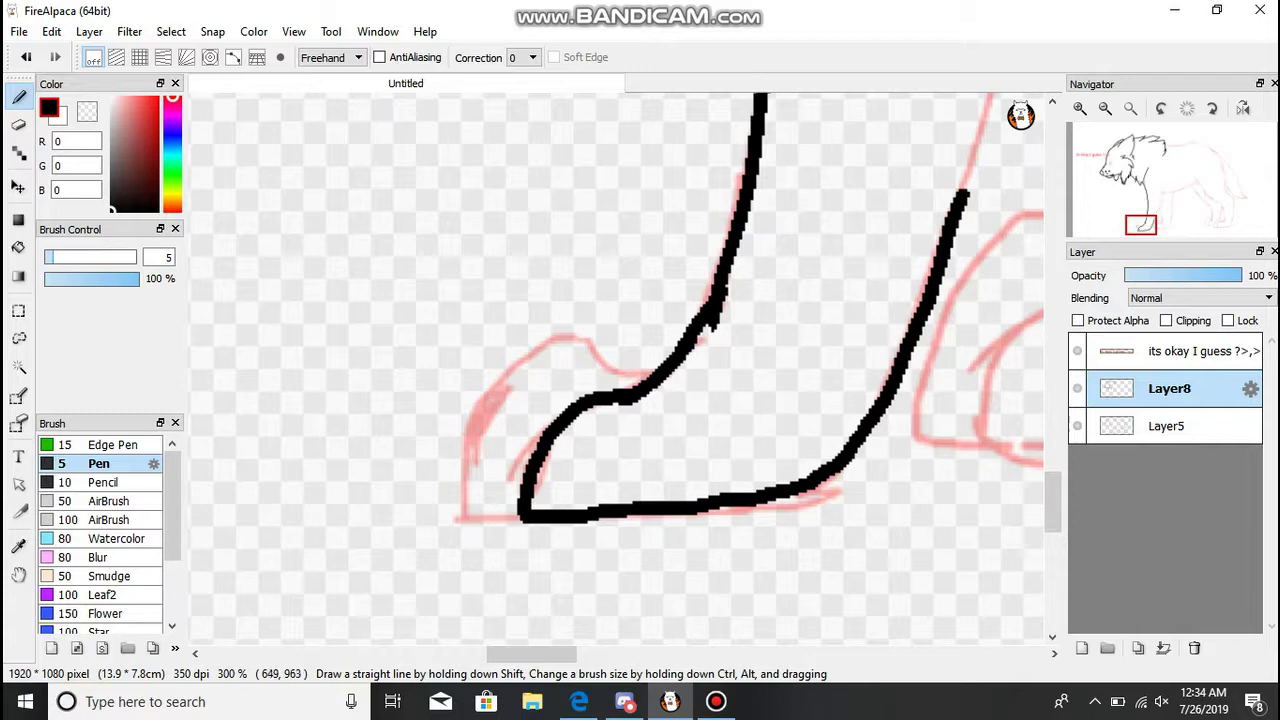
mouse_move(650, 378)
mouse_down()
mouse_move(512, 378)
mouse_move(466, 510)
mouse_move(532, 520)
mouse_move(602, 352)
mouse_move(472, 455)
mouse_move(480, 517)
mouse_up()
key(ctrl+z)
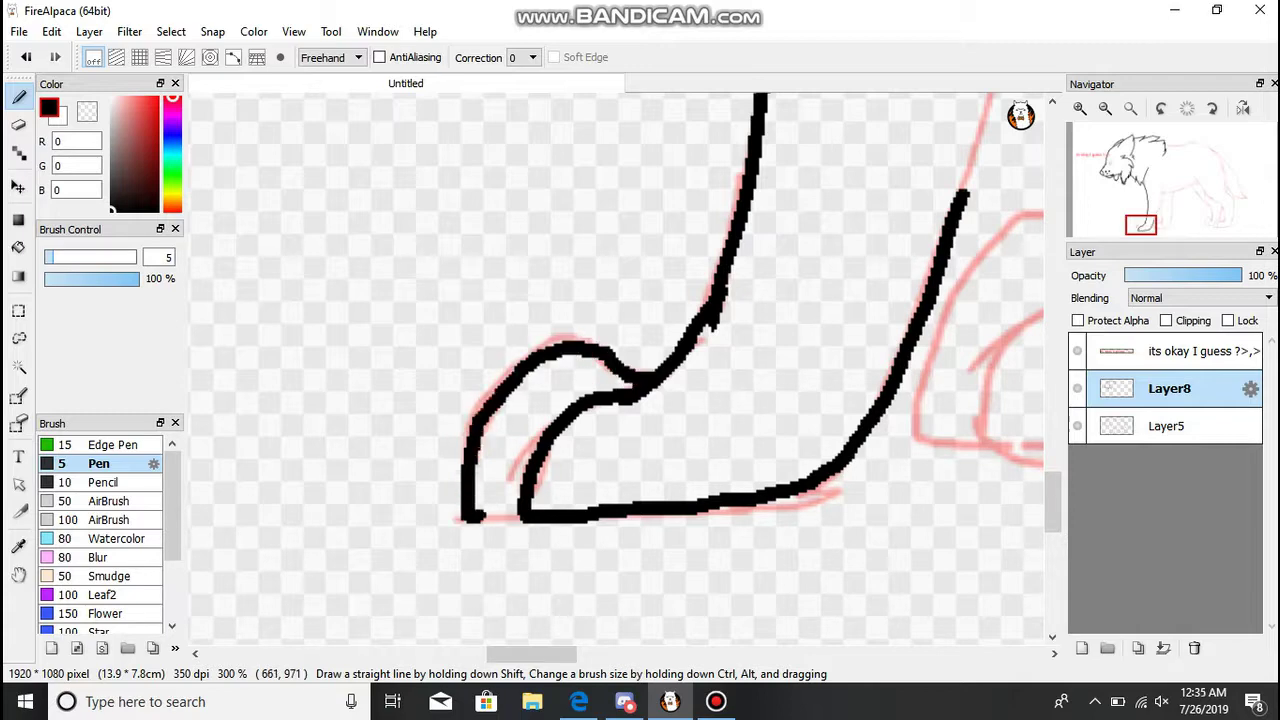
- Ink the furry rear contour of the near front leg and the jagged back edge of the mane
drag(600, 300, 600, 560)
scroll(600, 380, down, 2)
drag(600, 380, 600, 450)
drag(693, 125, 720, 283)
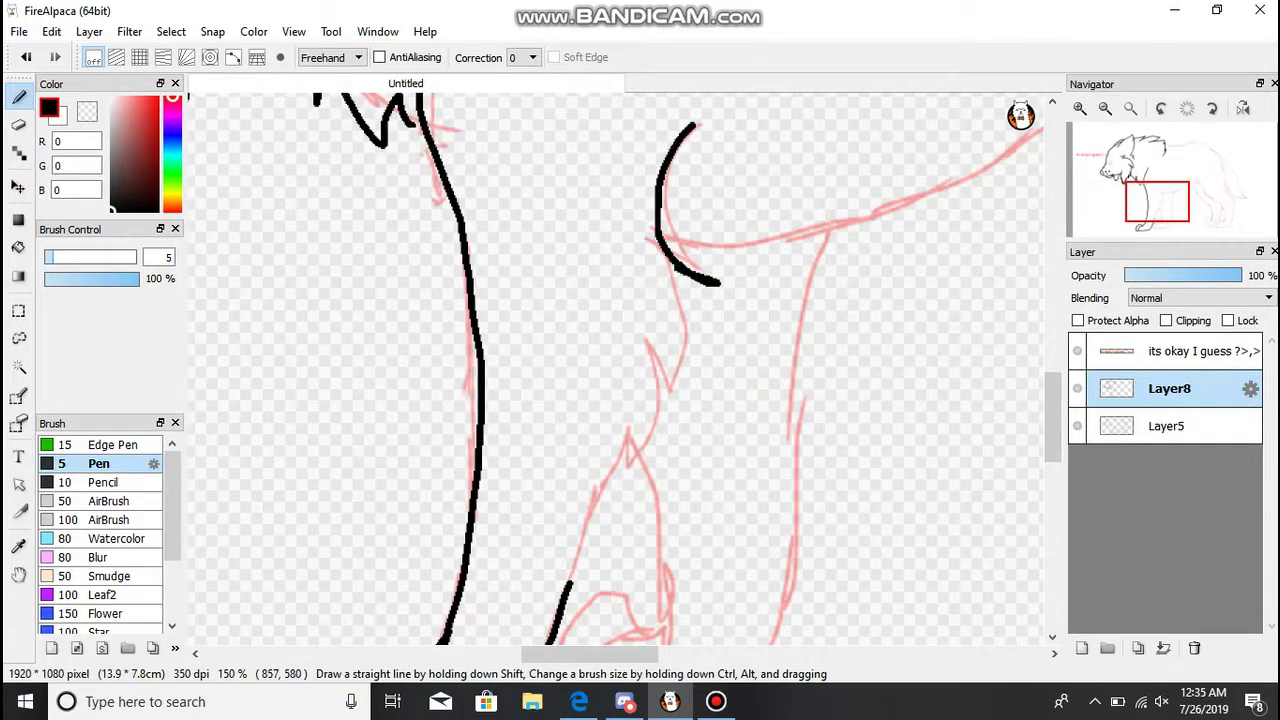
drag(636, 247, 658, 362)
drag(1157, 202, 1168, 172)
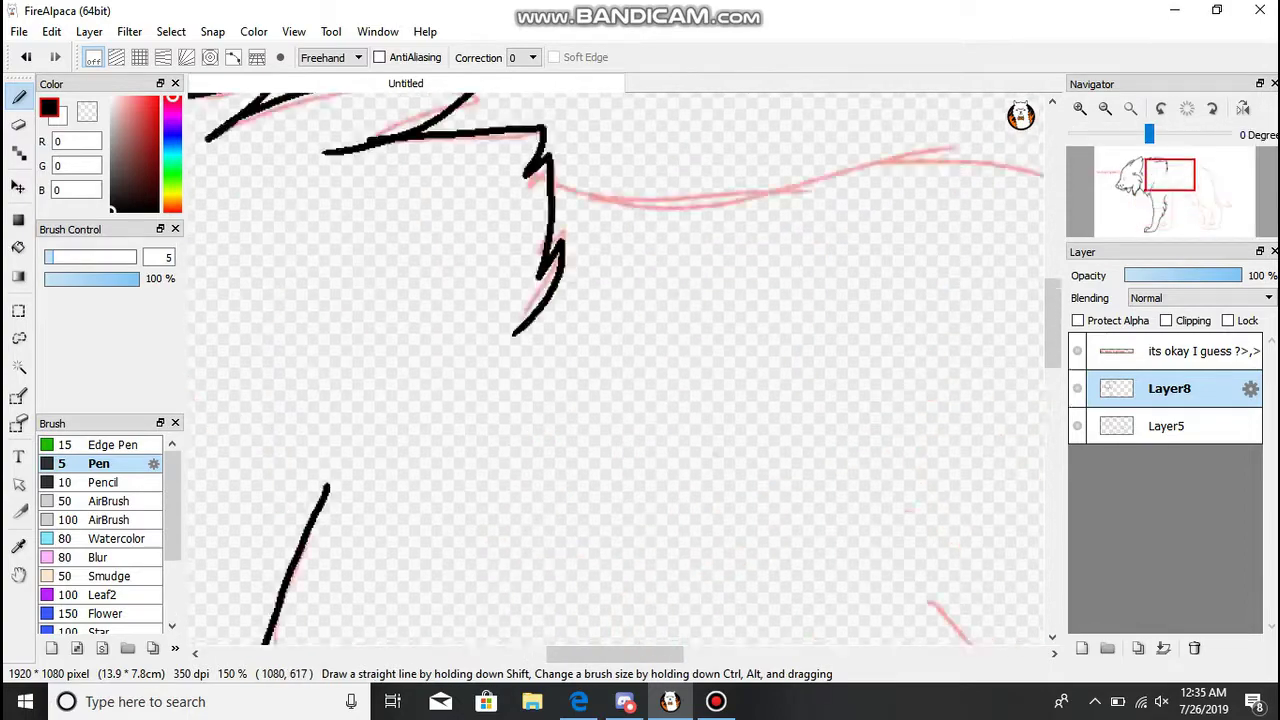
click(1130, 108)
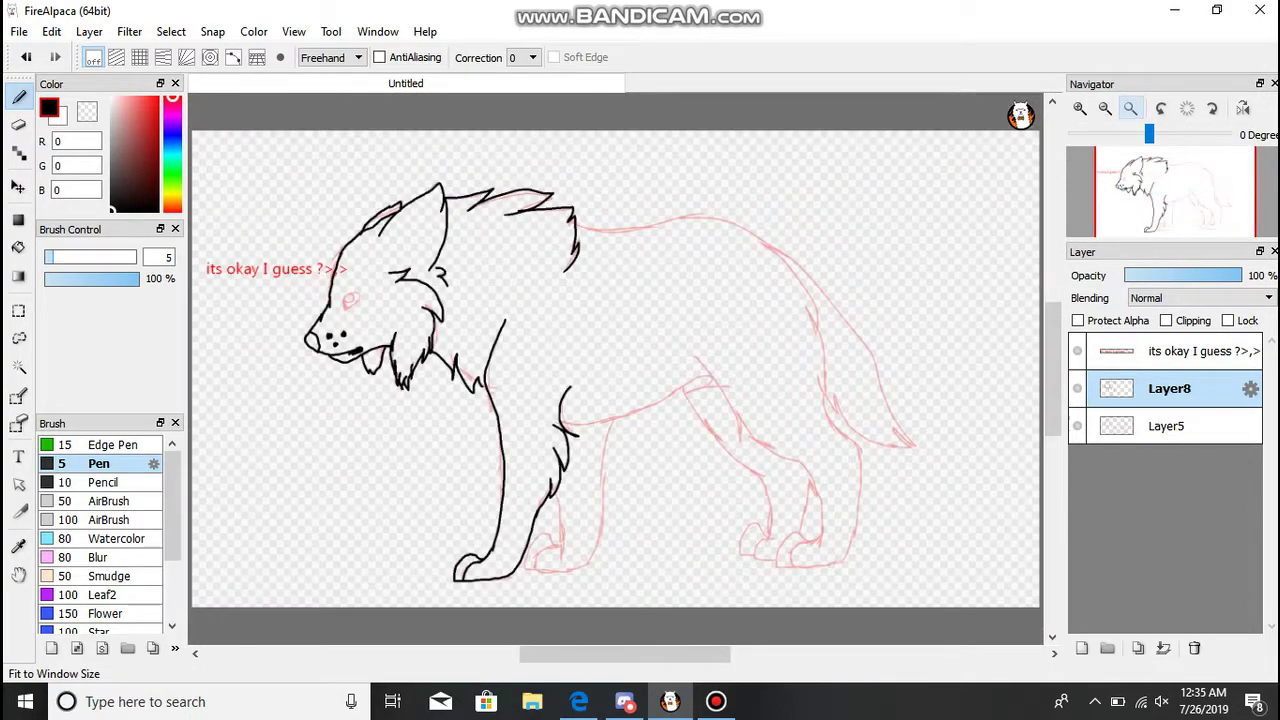
scroll(899, 527, up, 3)
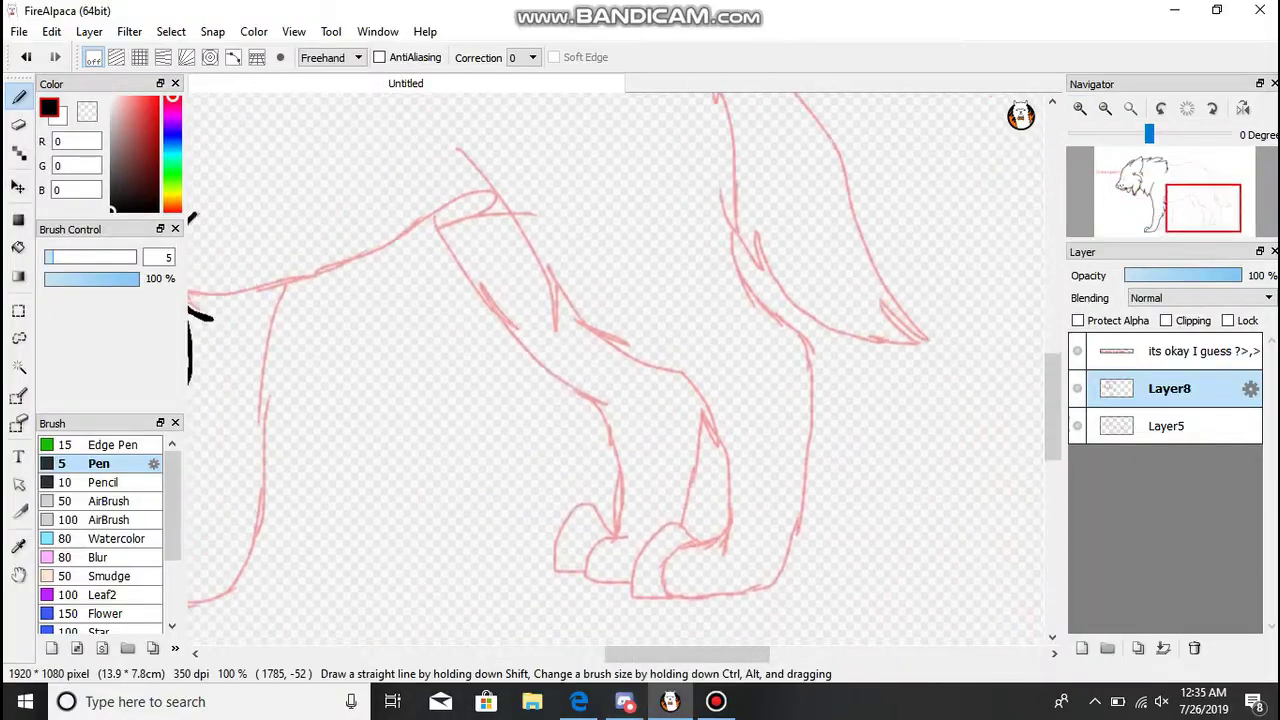
- Ink the near hind leg's front contour, its two toes and the sole back to the heel
scroll(615, 370, up, 1)
drag(428, 142, 506, 230)
click(1080, 108)
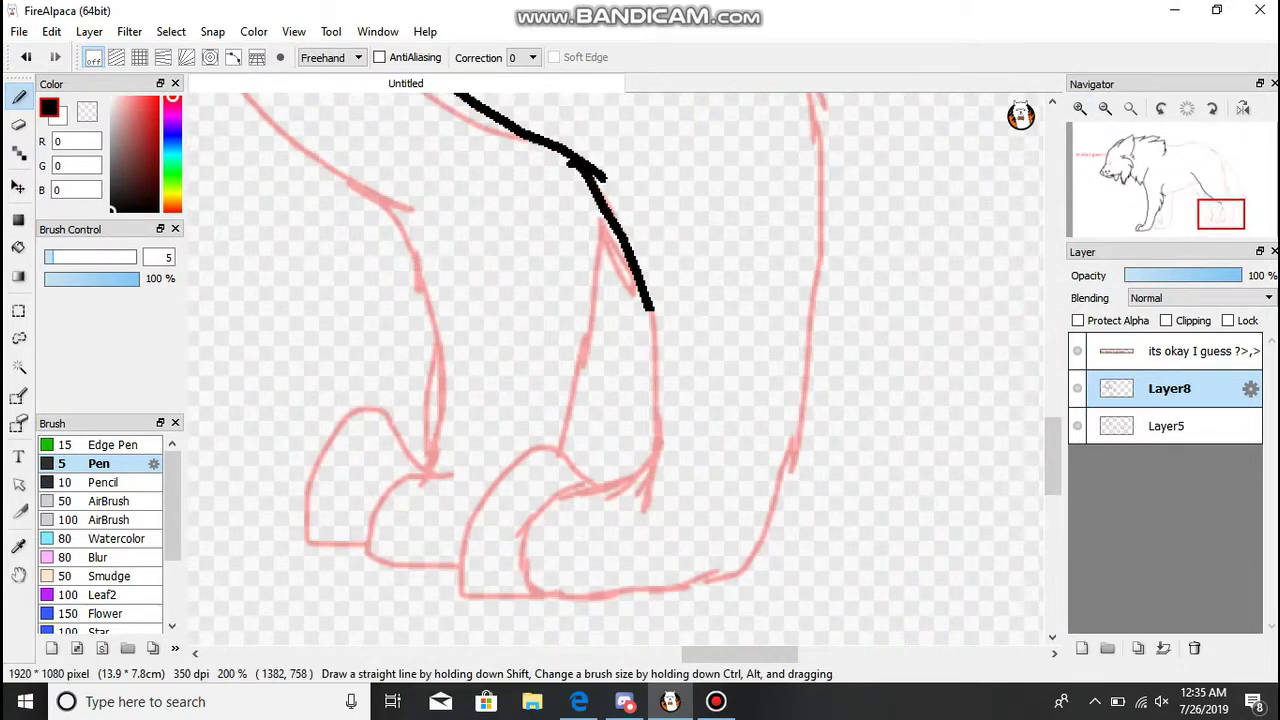
mouse_move(570, 160)
mouse_down()
mouse_move(643, 300)
mouse_move(648, 497)
mouse_up()
mouse_move(652, 462)
mouse_down()
mouse_move(530, 558)
mouse_move(572, 505)
mouse_move(740, 580)
mouse_move(818, 382)
mouse_up()
key(ctrl+z)
mouse_move(600, 490)
mouse_down()
mouse_move(439, 614)
mouse_move(480, 515)
mouse_move(455, 605)
mouse_up()
key(ctrl+z)
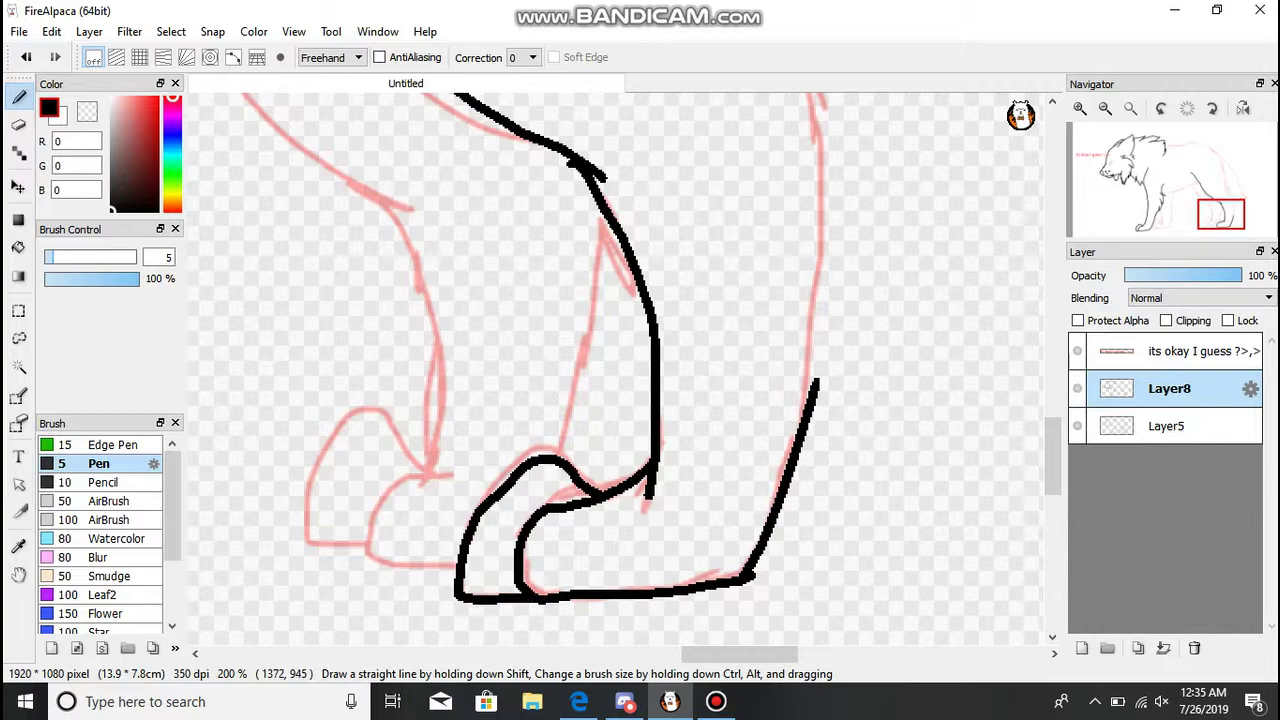
- Ink the near hind leg's rear contour from the heel up past the hock
mouse_move(600, 360)
mouse_down()
mouse_move(470, 610)
mouse_move(490, 590)
mouse_up()
drag(533, 158, 615, 303)
scroll(615, 370, down, 3)
drag(685, 190, 665, 566)
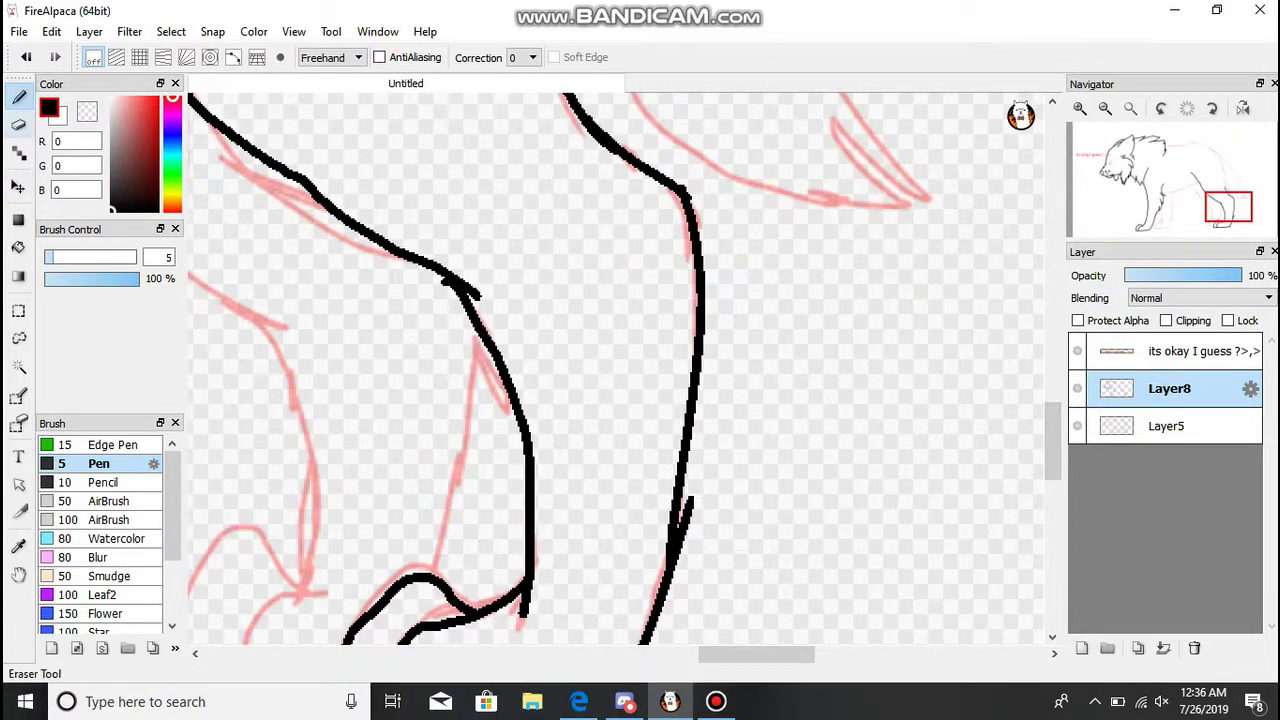
- Erase the overlapping line end on the near hind leg's rear edge and ink the haunch curve above it
click(18, 124)
drag(685, 500, 685, 550)
click(18, 96)
scroll(615, 370, up, 3)
drag(548, 168, 662, 385)
- Ink the back line from the mane to the rump and the outline of the hanging tail
scroll(615, 370, up, 2)
scroll(615, 370, left, 3)
drag(300, 218, 466, 233)
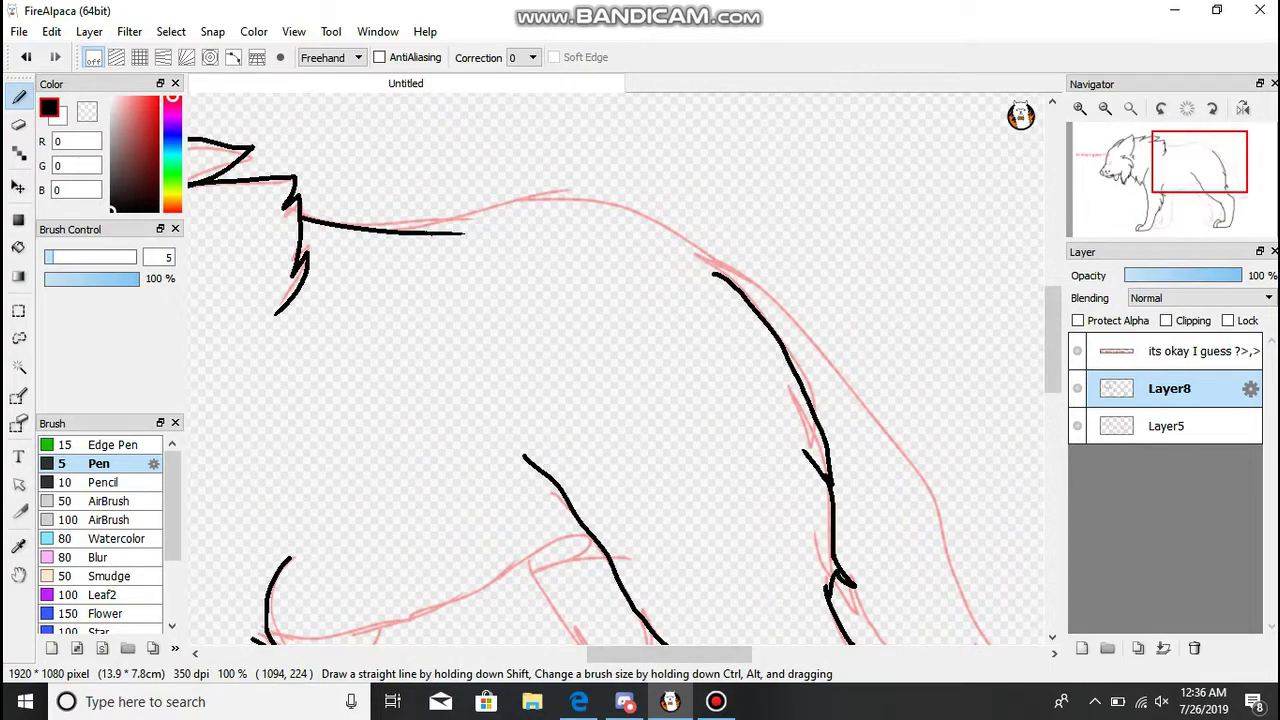
mouse_move(385, 230)
mouse_down()
mouse_move(555, 188)
mouse_move(690, 240)
mouse_up()
scroll(615, 370, down, 2)
scroll(615, 370, right, 3)
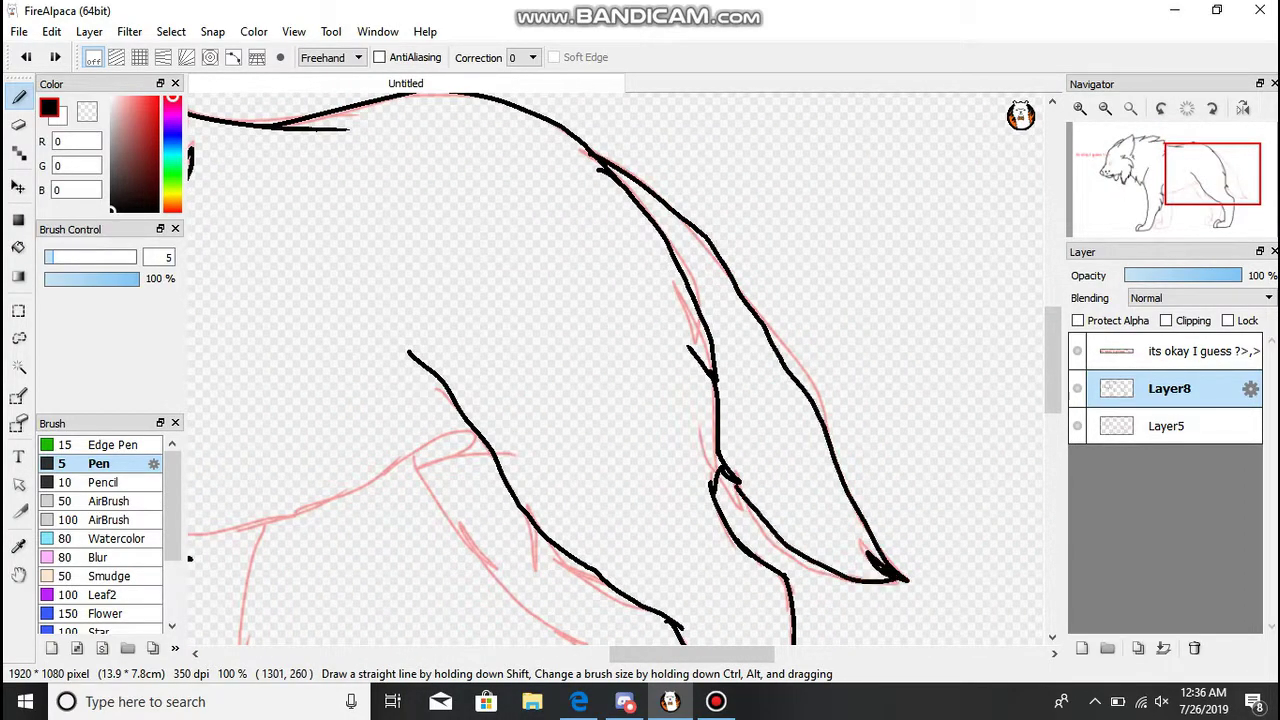
- Ink the jagged belly fur line running from the front leg towards the hind leg
scroll(615, 370, down, 3)
scroll(615, 370, up, 1)
drag(490, 412, 810, 362)
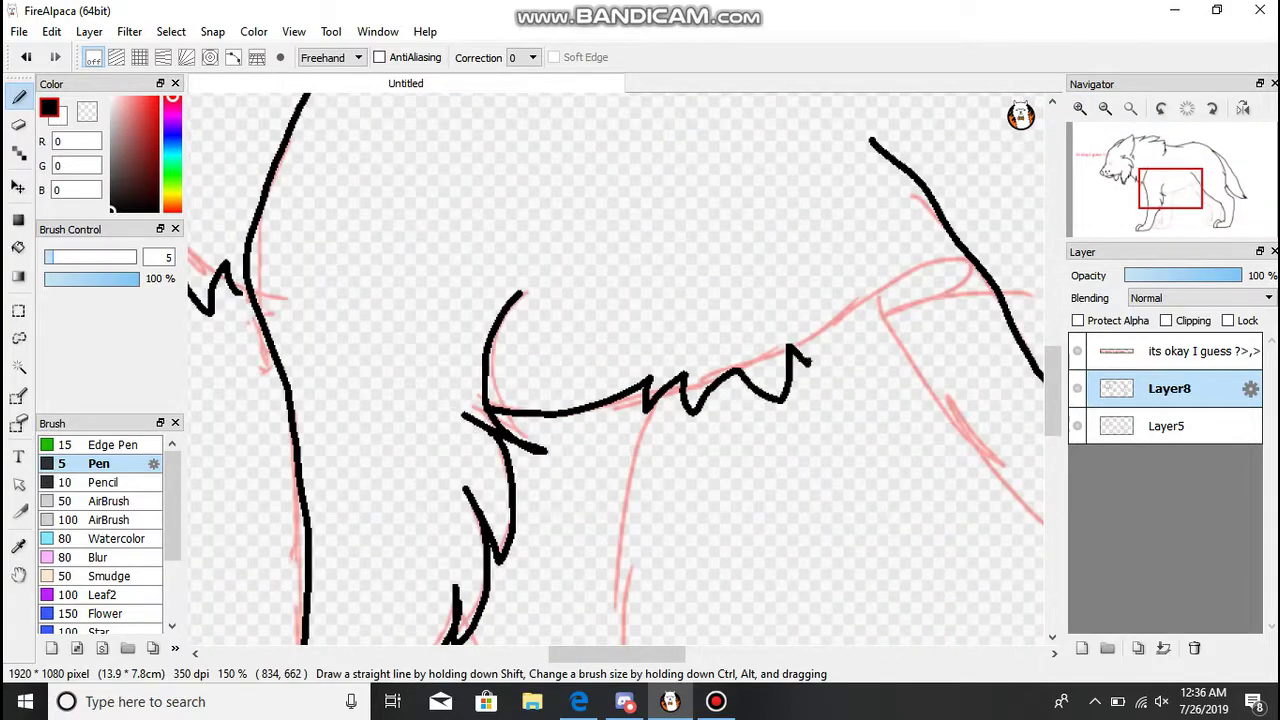
- Ink the far front leg's toes, sole and rear contour up to the belly fur
scroll(615, 370, down, 3)
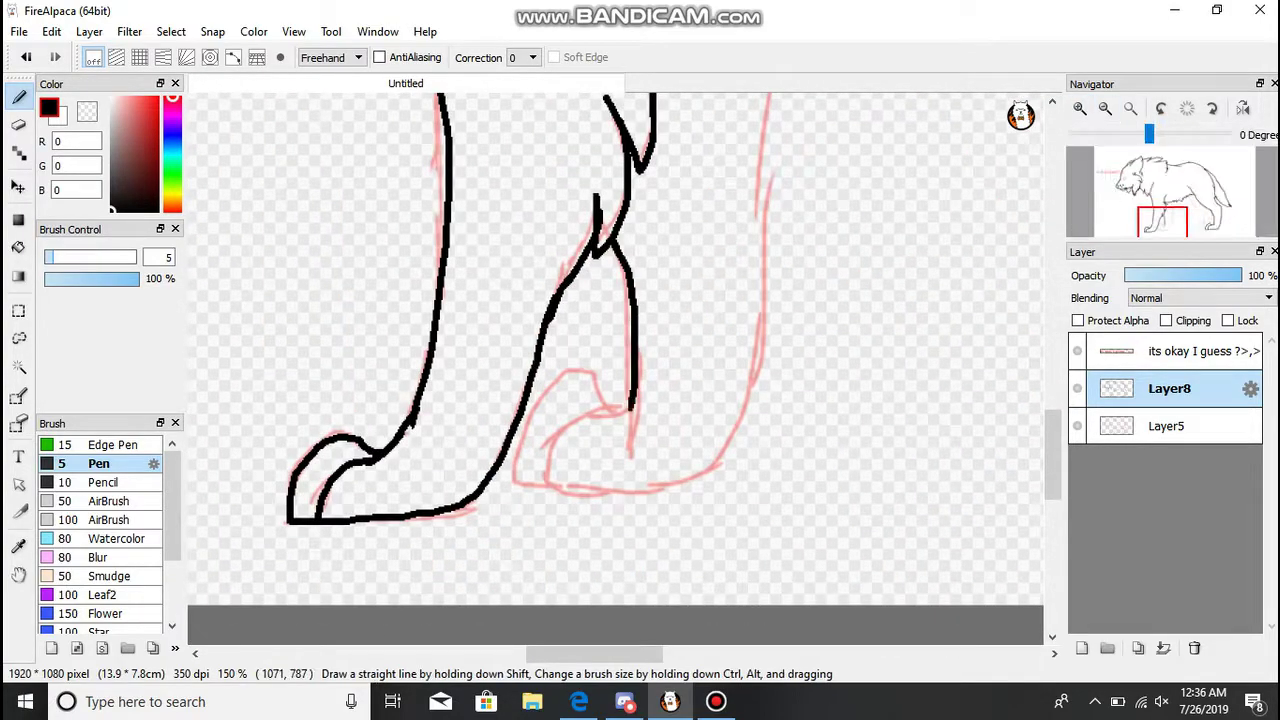
scroll(615, 370, up, 2)
mouse_move(636, 448)
mouse_down()
mouse_move(468, 607)
mouse_move(733, 601)
mouse_move(833, 535)
mouse_move(907, 200)
mouse_move(553, 405)
mouse_move(425, 601)
mouse_up()
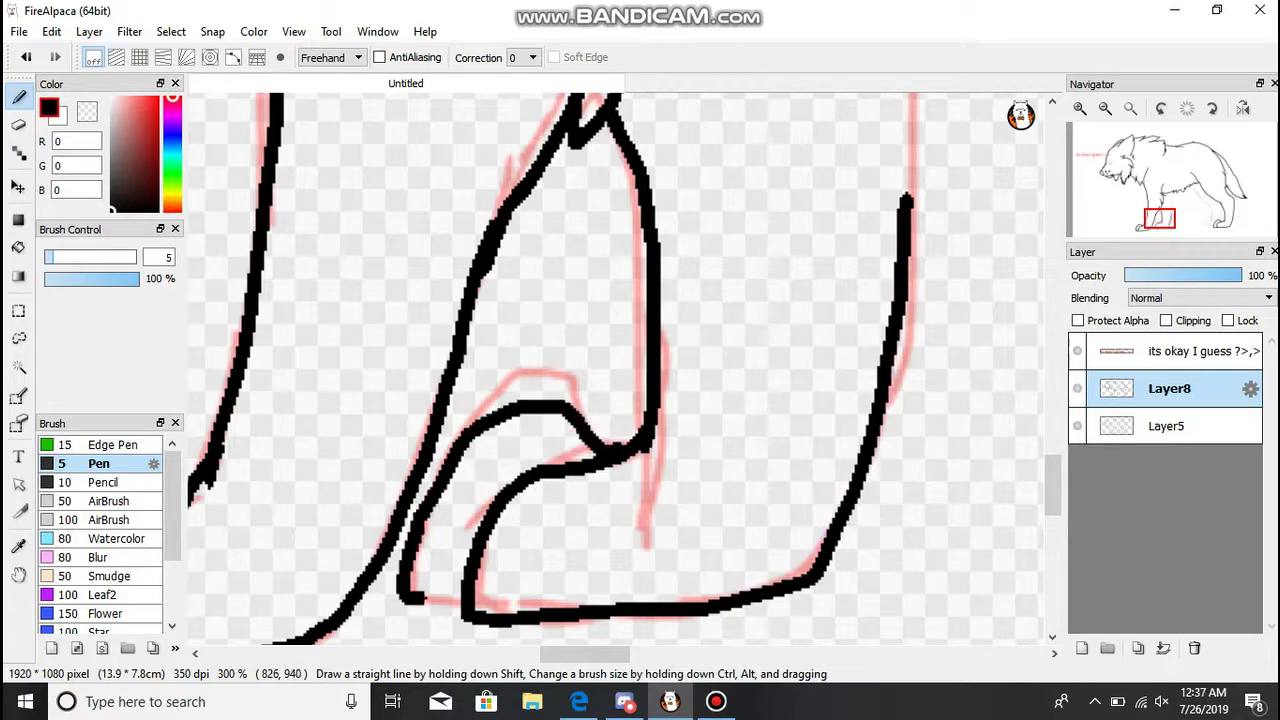
scroll(615, 370, up, 5)
drag(736, 158, 668, 538)
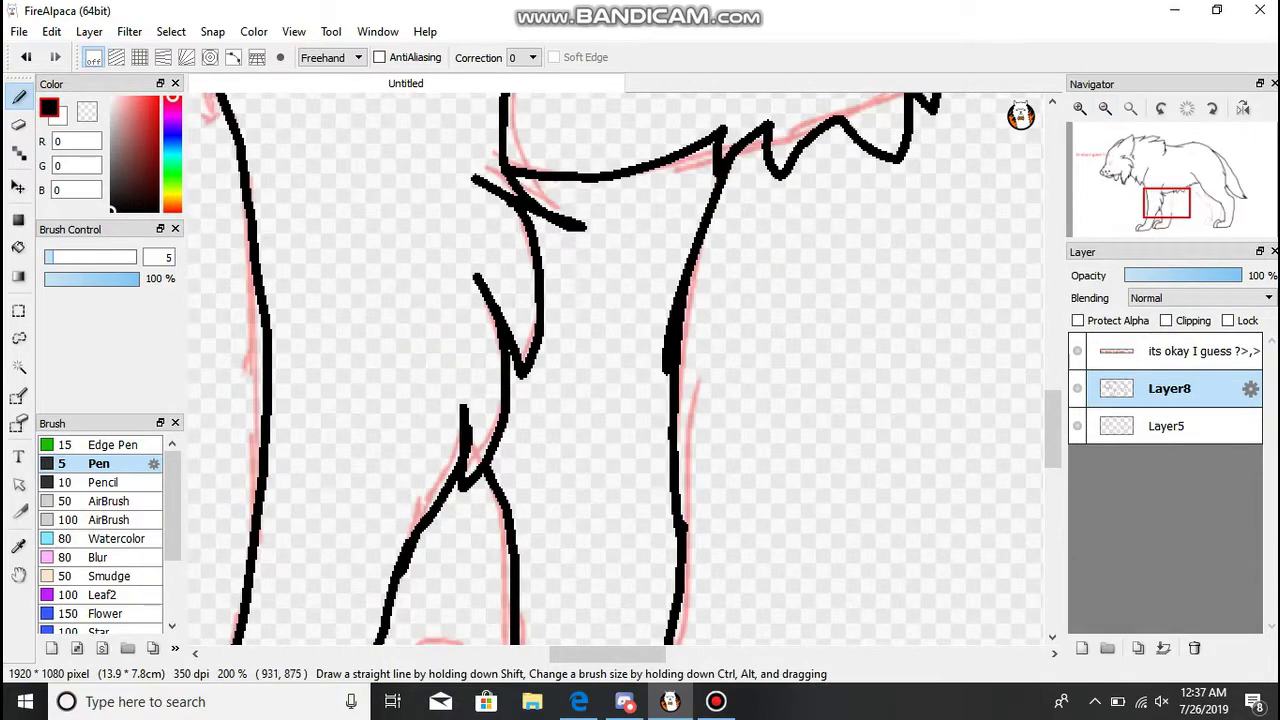
- Ink the far hind leg's front contour down to the ankle and outline its toes
scroll(668, 538, down, 1)
scroll(615, 370, down, 2)
scroll(615, 370, up, 3)
scroll(615, 370, down, 3)
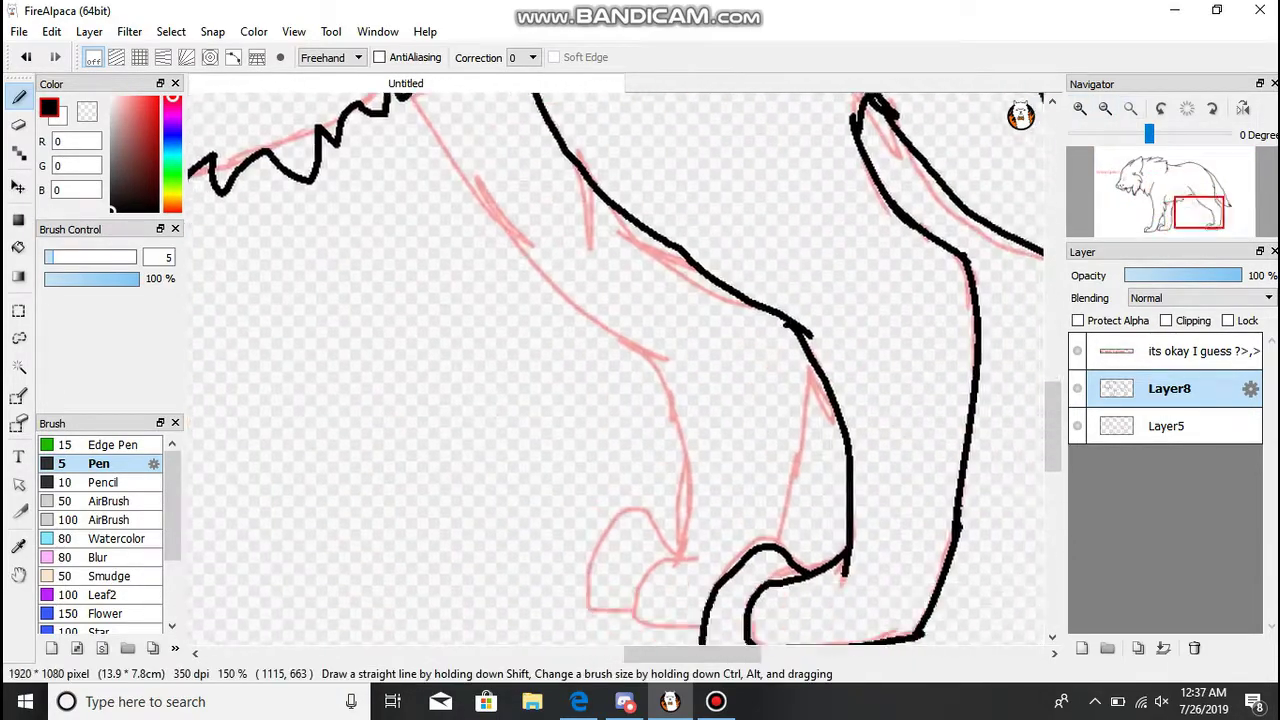
scroll(615, 370, up, 3)
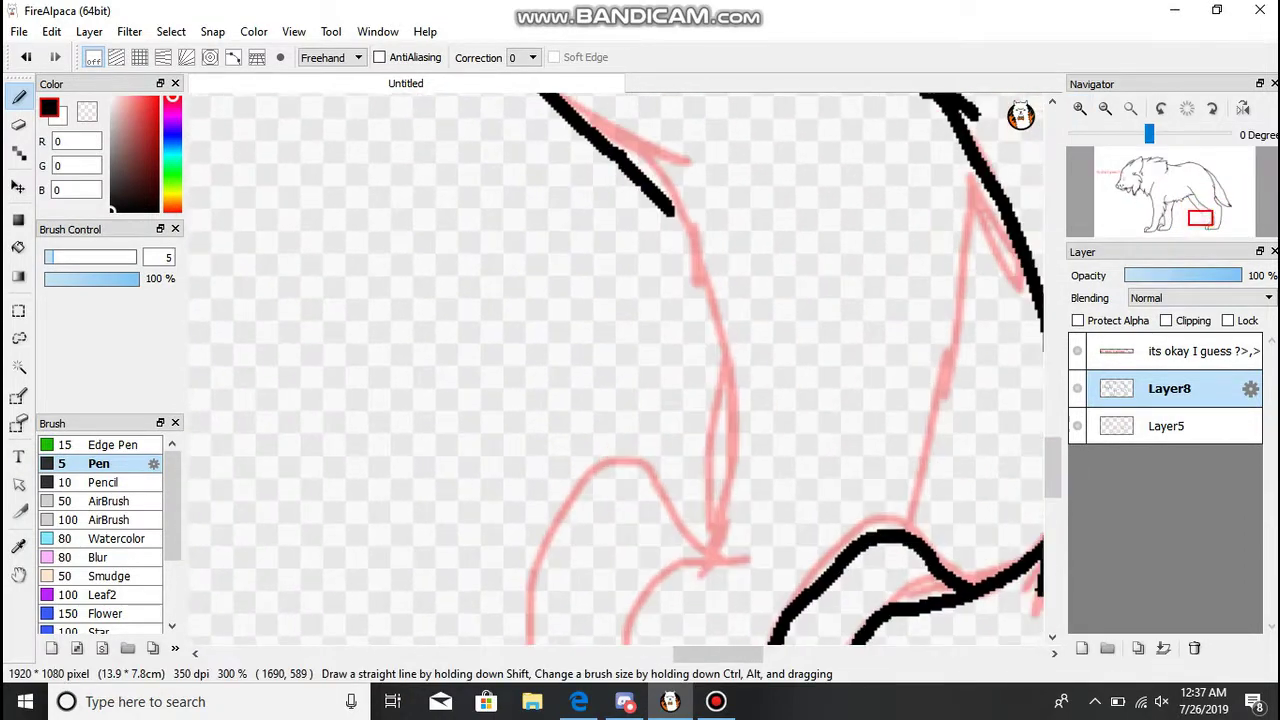
drag(665, 200, 730, 535)
scroll(730, 515, down, 3)
mouse_move(738, 365)
mouse_down()
mouse_move(770, 520)
mouse_move(783, 520)
mouse_up()
mouse_move(690, 372)
mouse_down()
mouse_move(588, 308)
mouse_move(560, 505)
mouse_up()
- Ink the far hind leg's rear edge and set the eraser size to 0.6
scroll(615, 370, up, 3)
drag(737, 243, 655, 598)
key(e)
drag(62, 257, 44, 257)
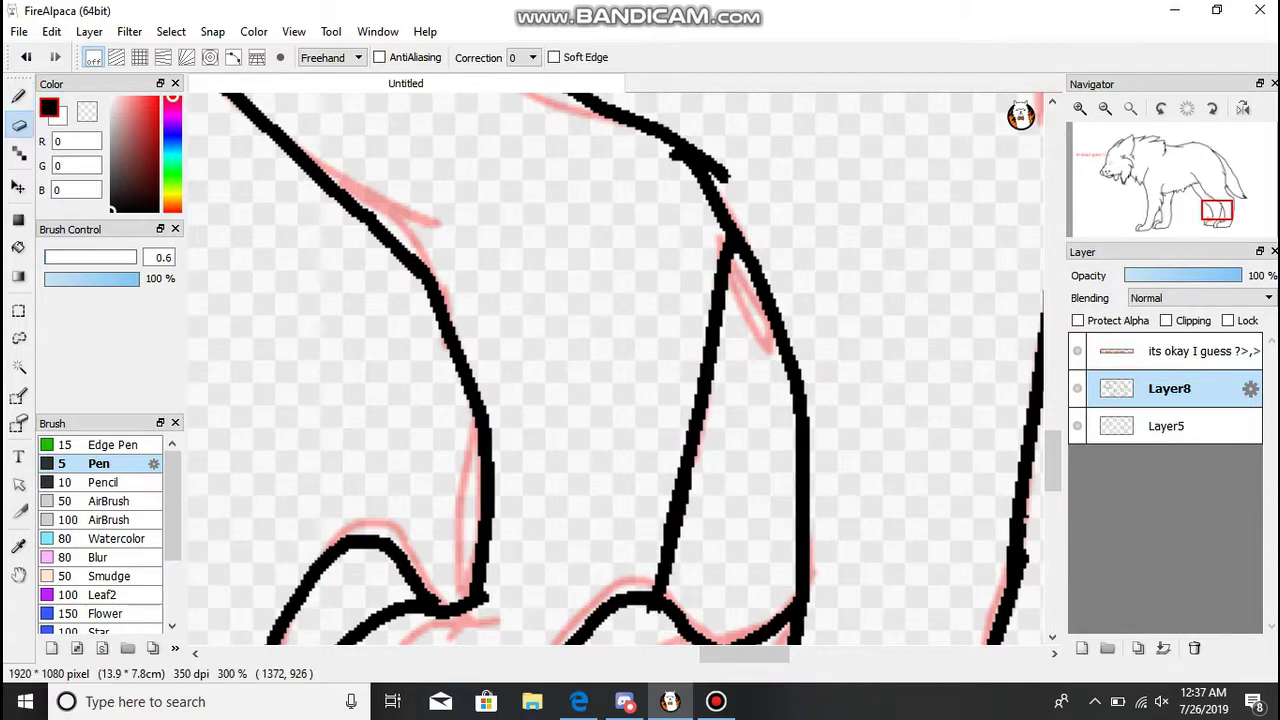
key(b)
click(1130, 108)
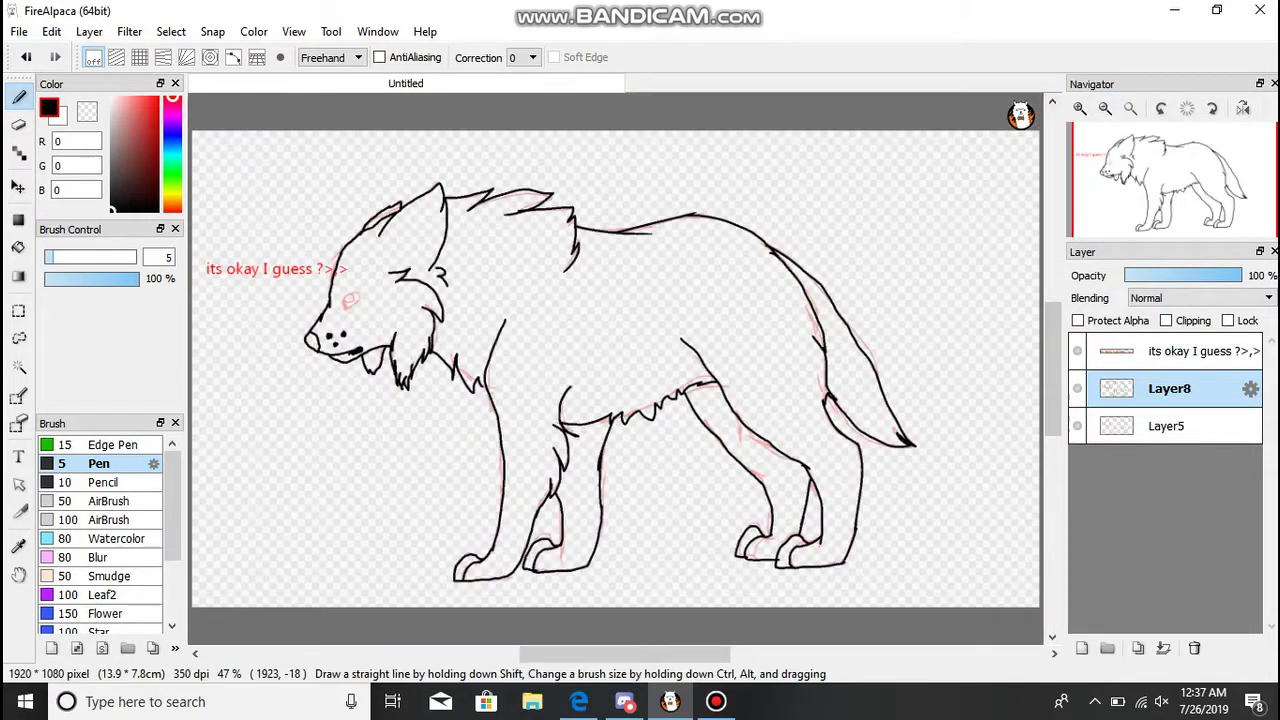
- Ink the outline of the wolf's eye with the black Pen on Layer8
click(1080, 108)
scroll(240, 290, up, 4)
click(1140, 185)
key(e)
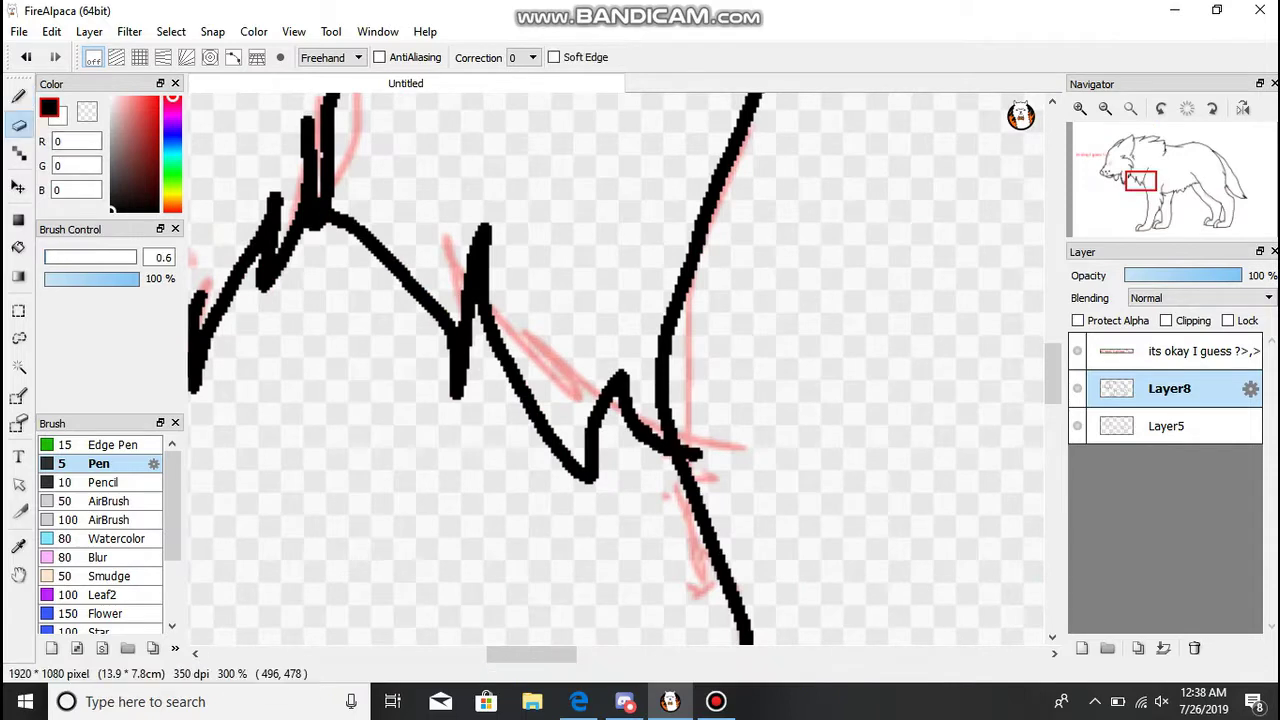
key(b)
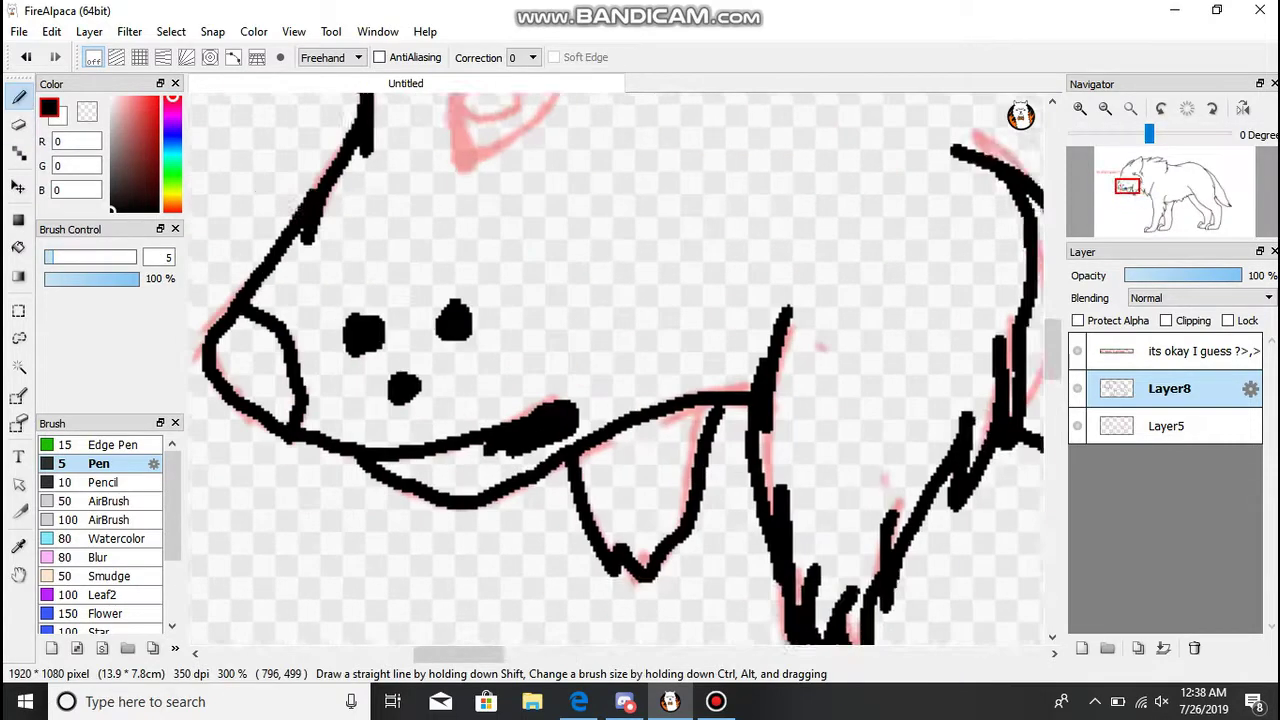
click(1125, 178)
scroll(615, 370, up, 3)
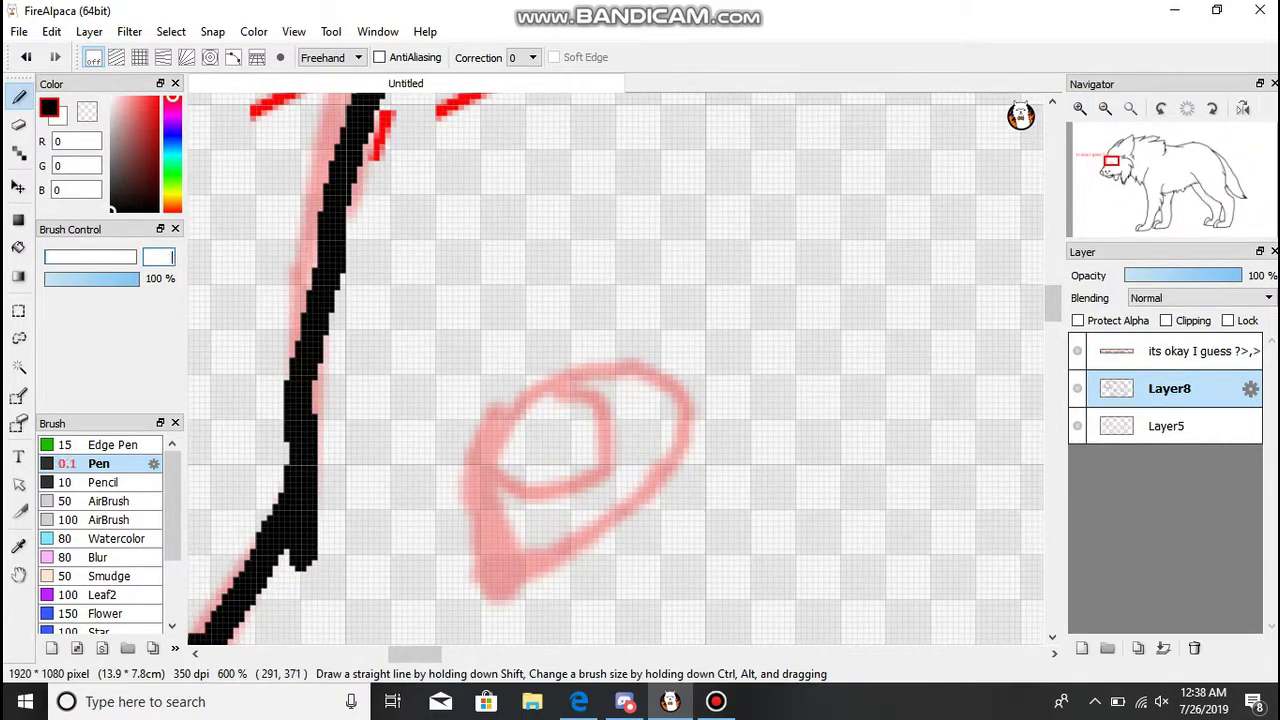
drag(515, 580, 683, 412)
drag(590, 370, 492, 505)
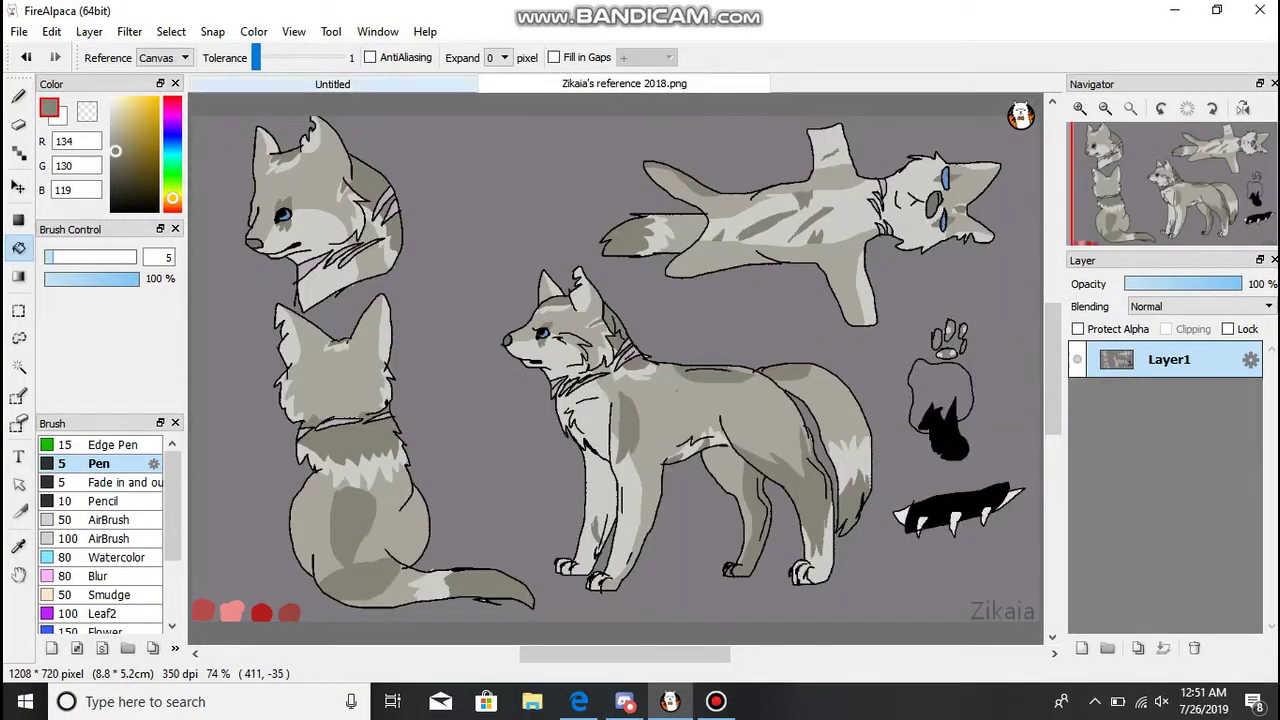
- Outline the dark forehead, eye and ear-base markings on Layer9 of the wolf drawing in grey-brown 134, 130, 119
key(ctrl+Tab)
key(b)
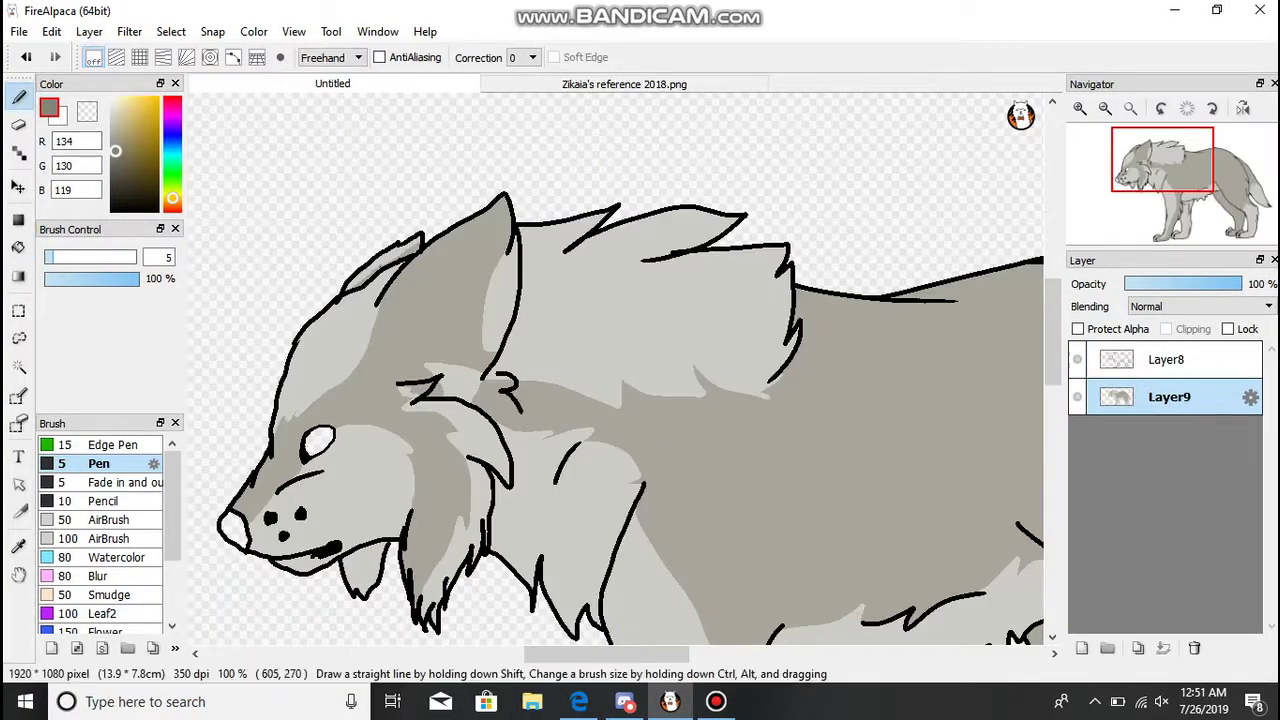
scroll(500, 416, up, 2)
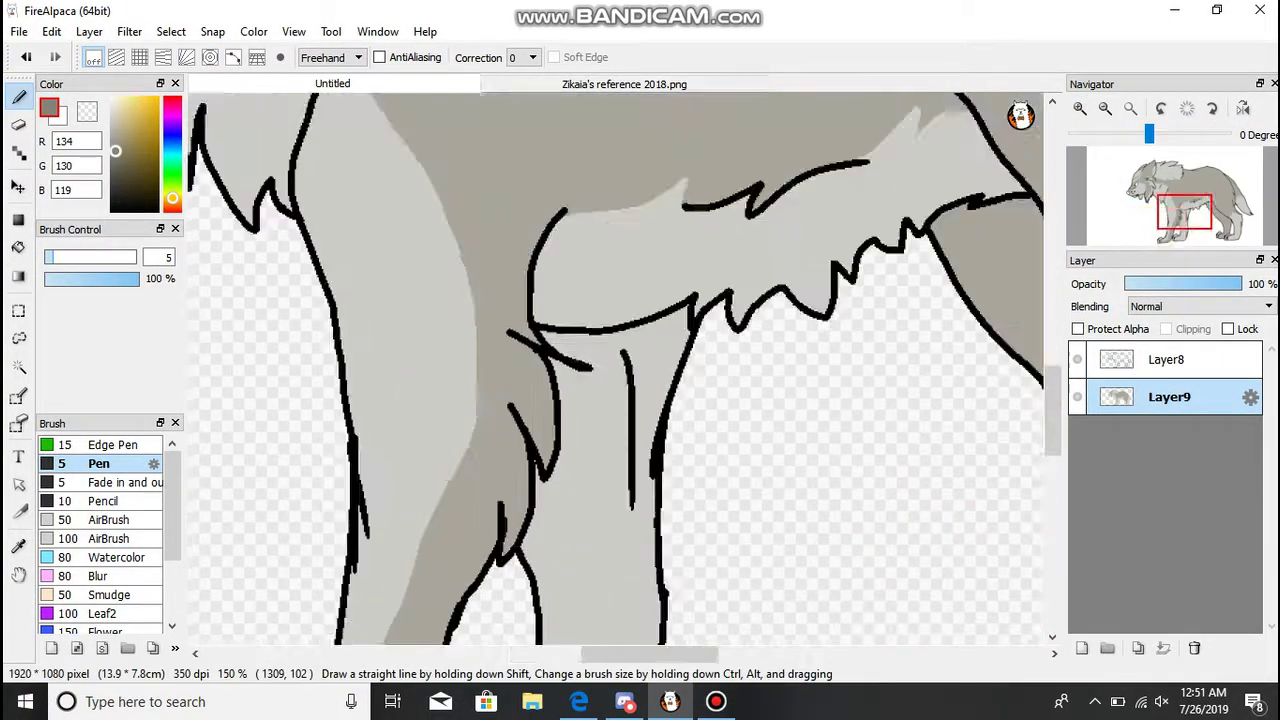
drag(600, 450, 350, 200)
key(ctrl+z)
drag(653, 211, 757, 276)
mouse_move(700, 258)
mouse_down()
mouse_move(724, 370)
mouse_move(735, 596)
mouse_up()
mouse_move(650, 190)
mouse_down()
mouse_move(690, 560)
mouse_move(678, 238)
mouse_up()
mouse_move(500, 400)
mouse_down()
mouse_move(800, 350)
mouse_move(915, 430)
mouse_up()
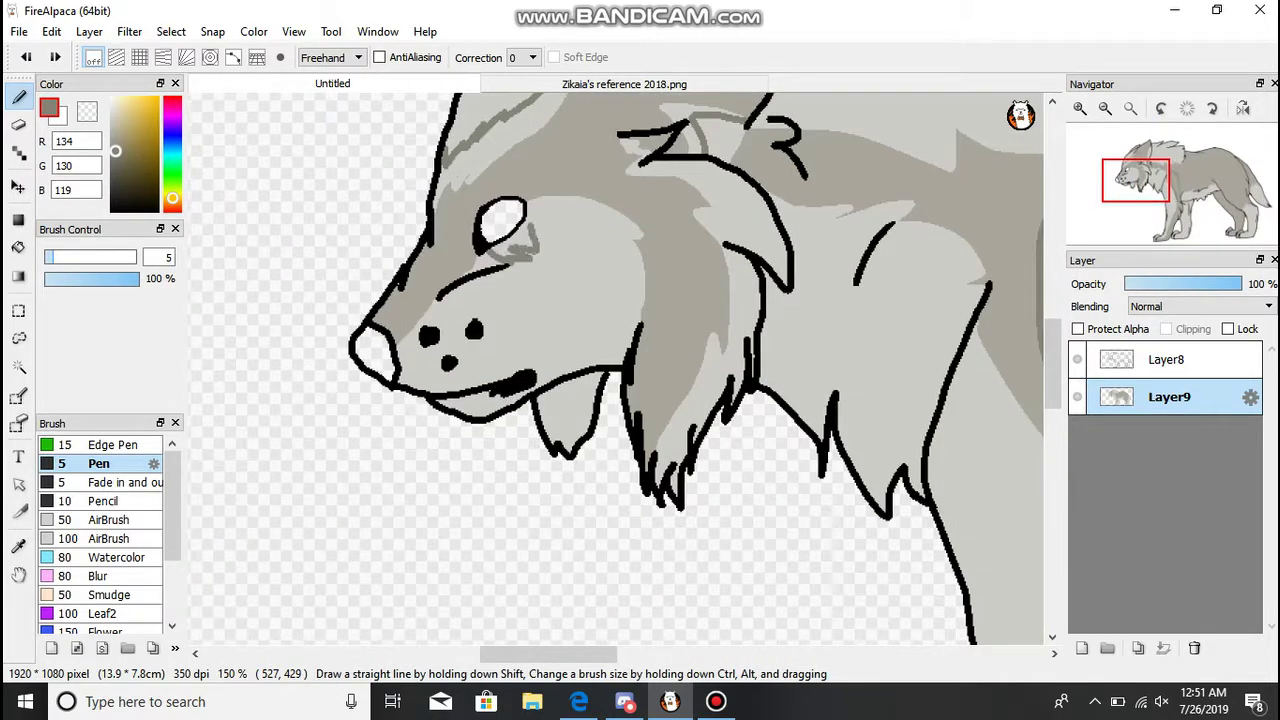
- Fill the outlined markings around the eye, on the forehead and at the ear base with grey-brown
key(g)
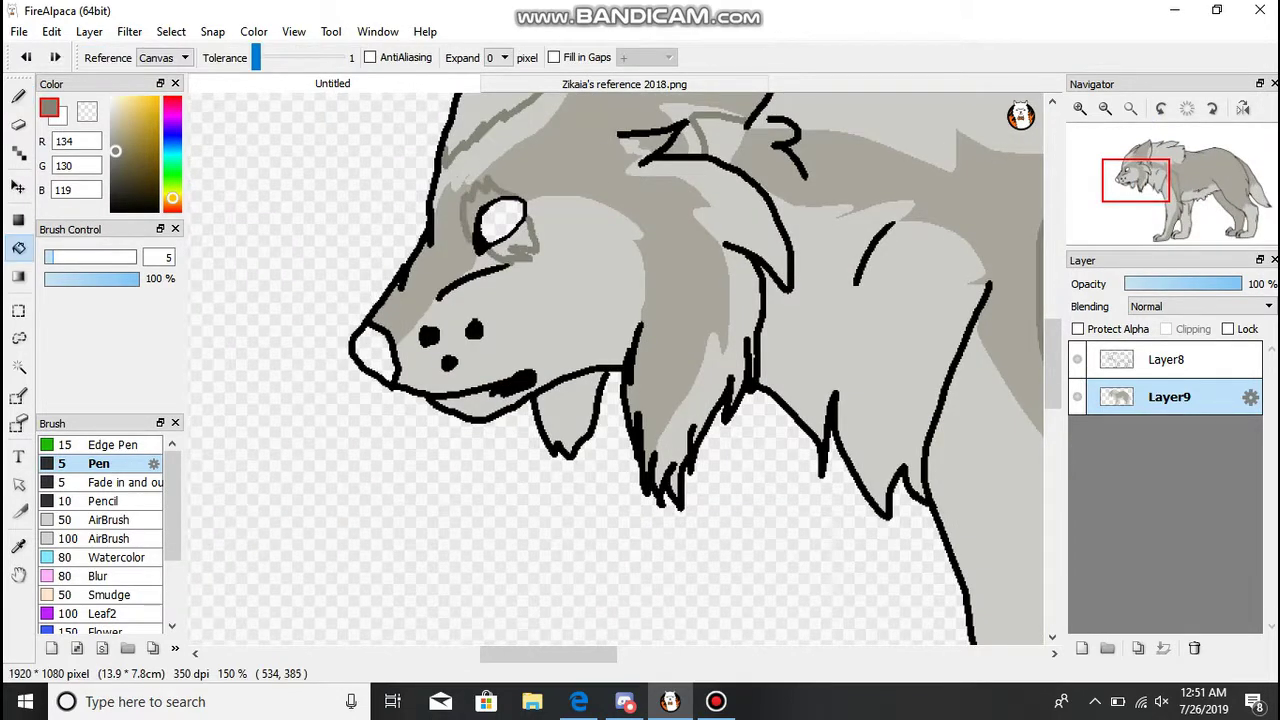
click(483, 214)
click(500, 130)
click(720, 140)
- Outline the mane's lower marking, the pointed shoulder stripe and the belly patch with the grey-brown Pen
key(b)
mouse_move(760, 115)
mouse_down()
mouse_move(530, 400)
mouse_move(697, 407)
mouse_move(910, 345)
mouse_up()
click(1188, 196)
drag(506, 368, 603, 417)
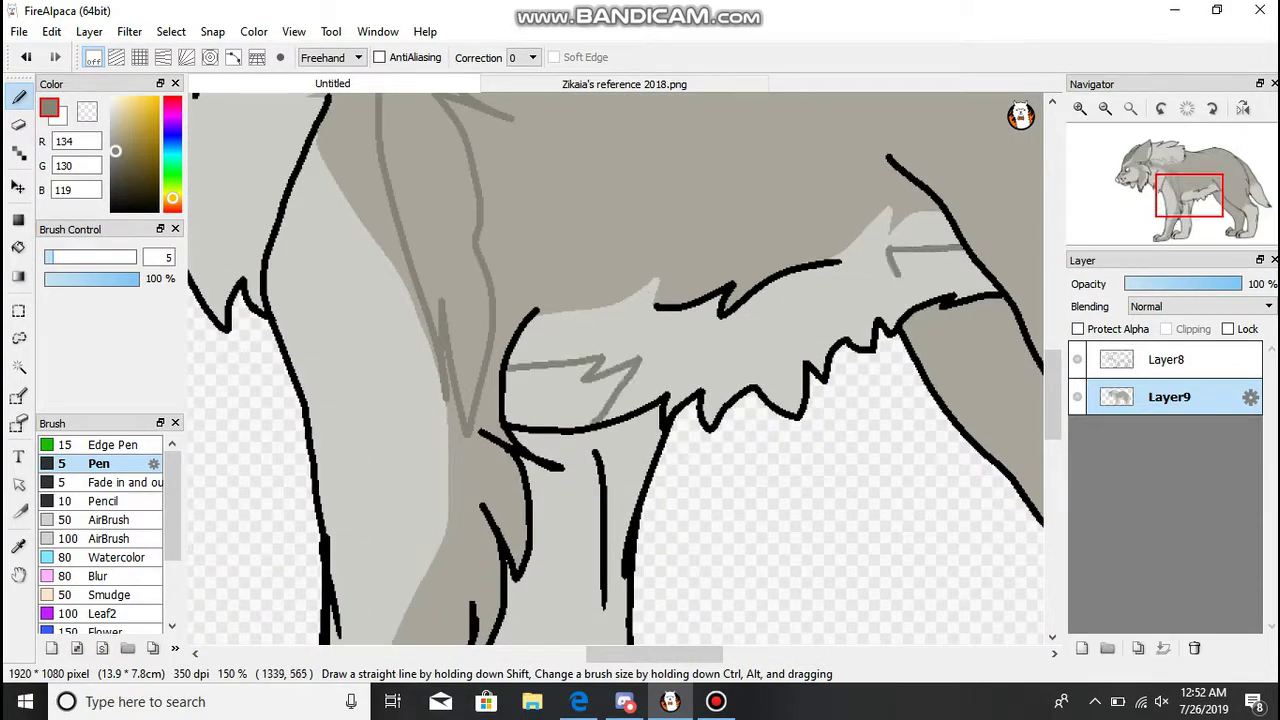
- Outline the pointed dark marking on the near thigh and the jagged marking on the tail
click(1180, 222)
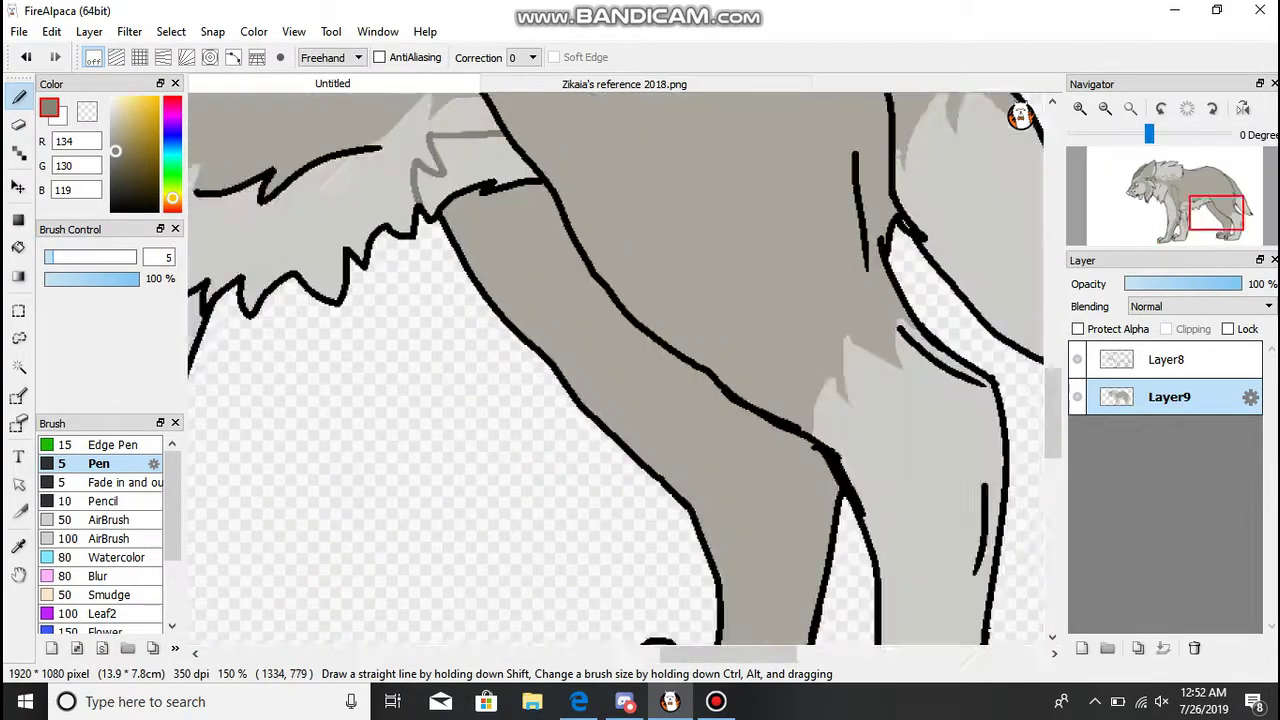
click(1229, 198)
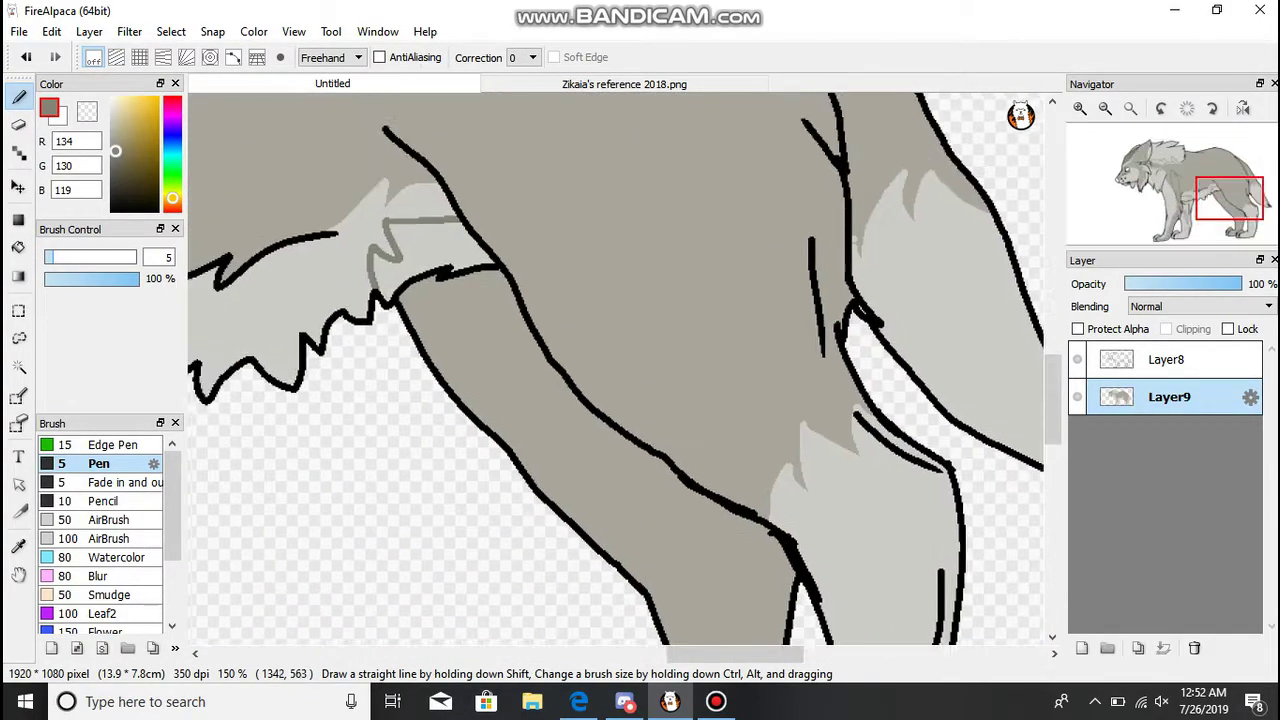
drag(470, 340, 828, 155)
drag(920, 240, 948, 327)
- Draw the marking's dividing line down the far hind leg to the ankle in grey-brown
click(1222, 226)
click(1220, 216)
drag(830, 530, 840, 285)
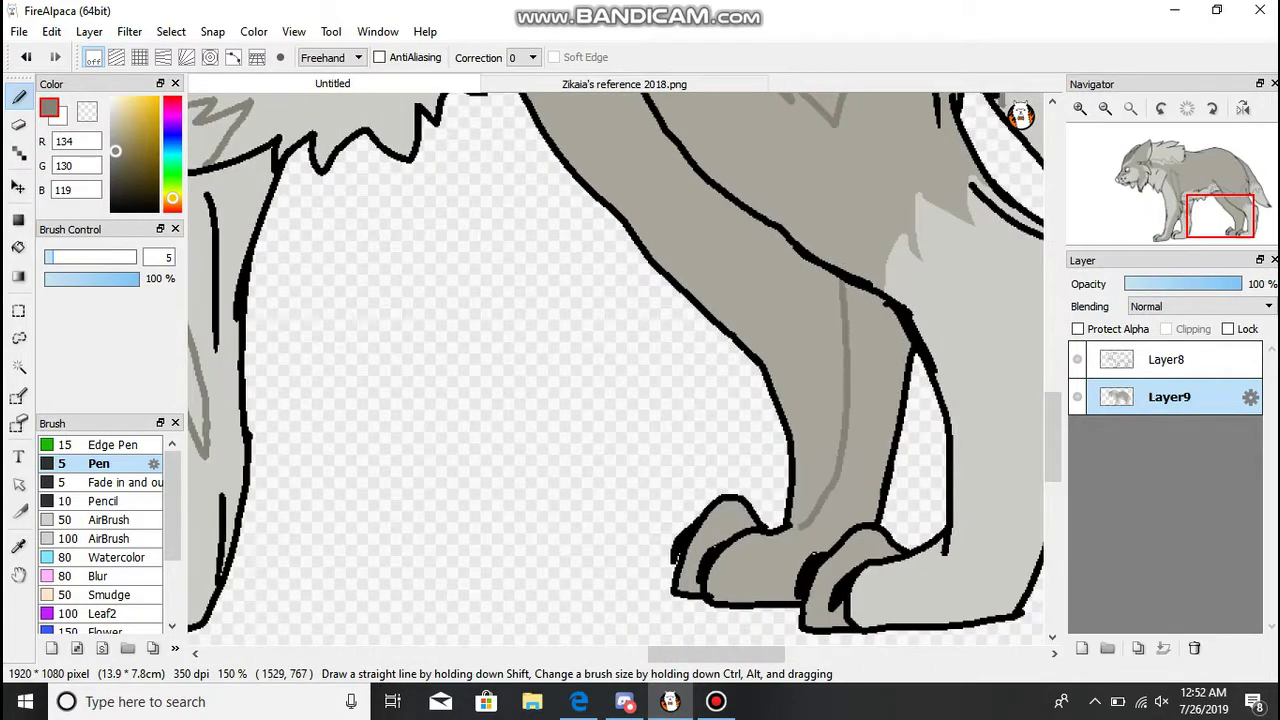
- Outline the dark saddle marking along the back and the thin pointed marking on the far front leg
click(1185, 190)
click(1201, 162)
drag(416, 226, 965, 270)
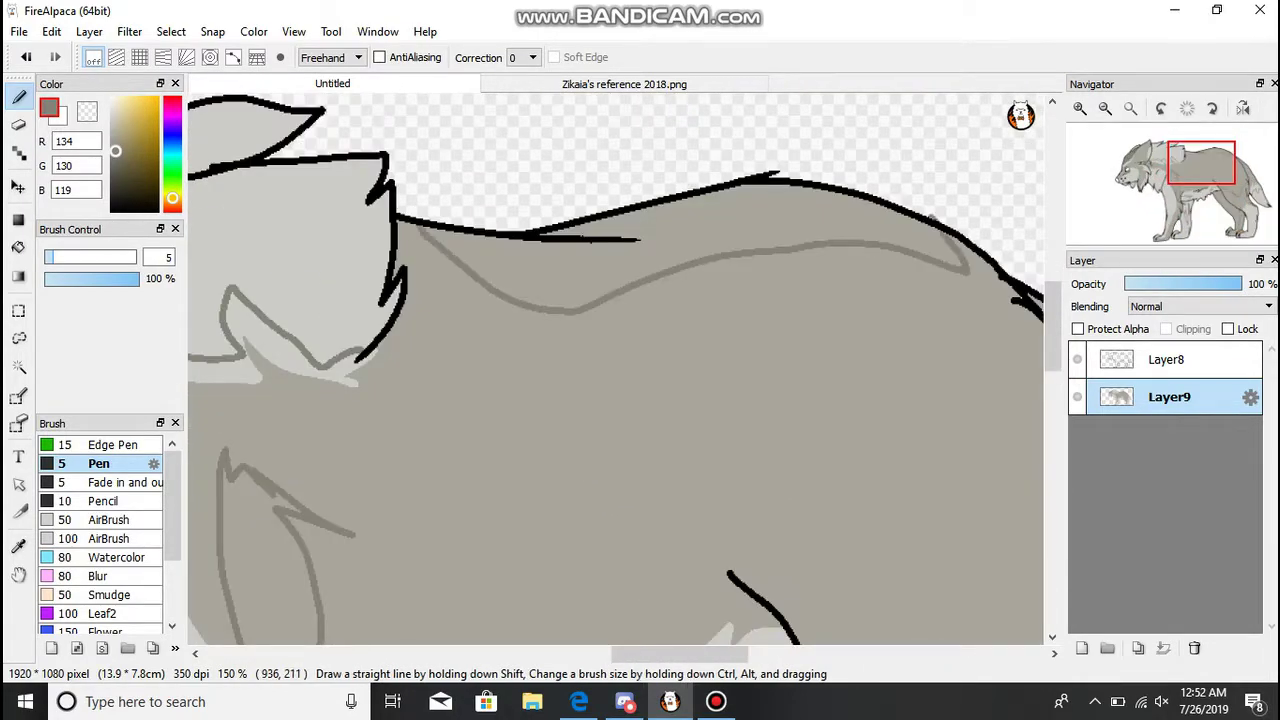
scroll(615, 365, down, 3)
scroll(615, 365, up, 2)
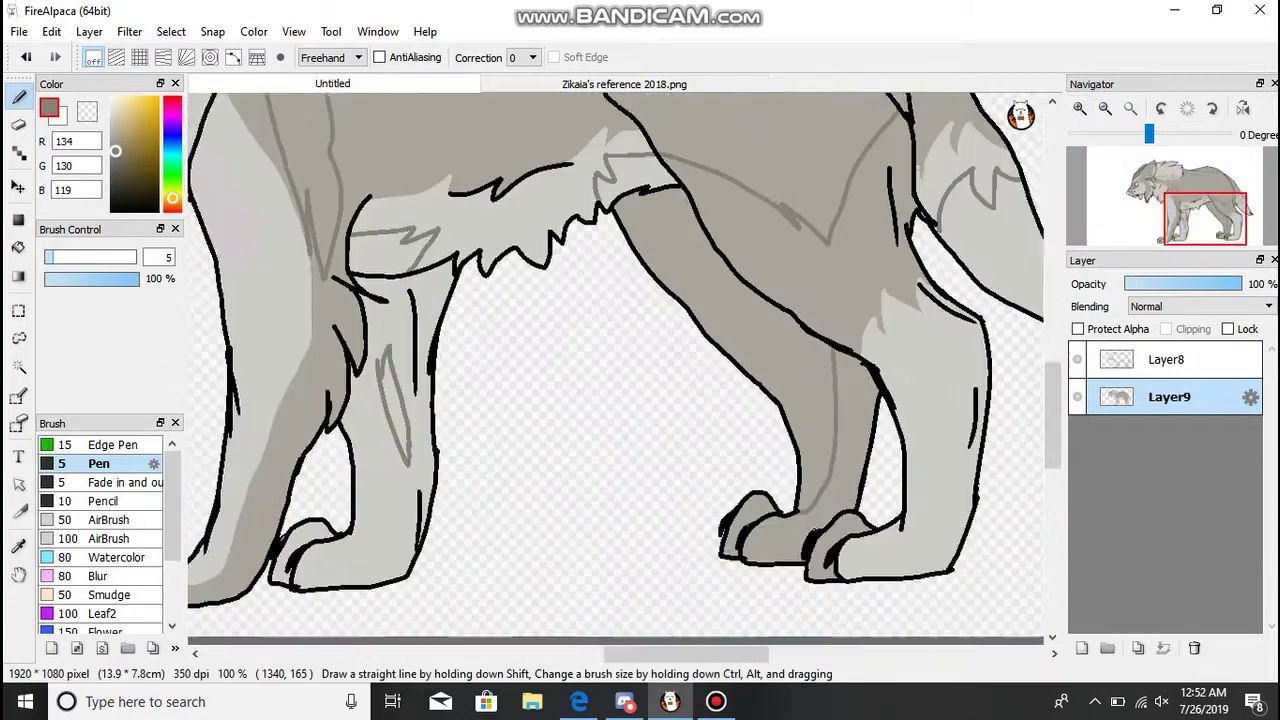
- Fill the belly, thigh and far hind leg markings grey-brown and the near hind paw's toe light grey 205, 204, 200
click(1206, 208)
click(18, 247)
click(430, 285)
click(675, 210)
click(870, 400)
click(785, 560)
click(111, 119)
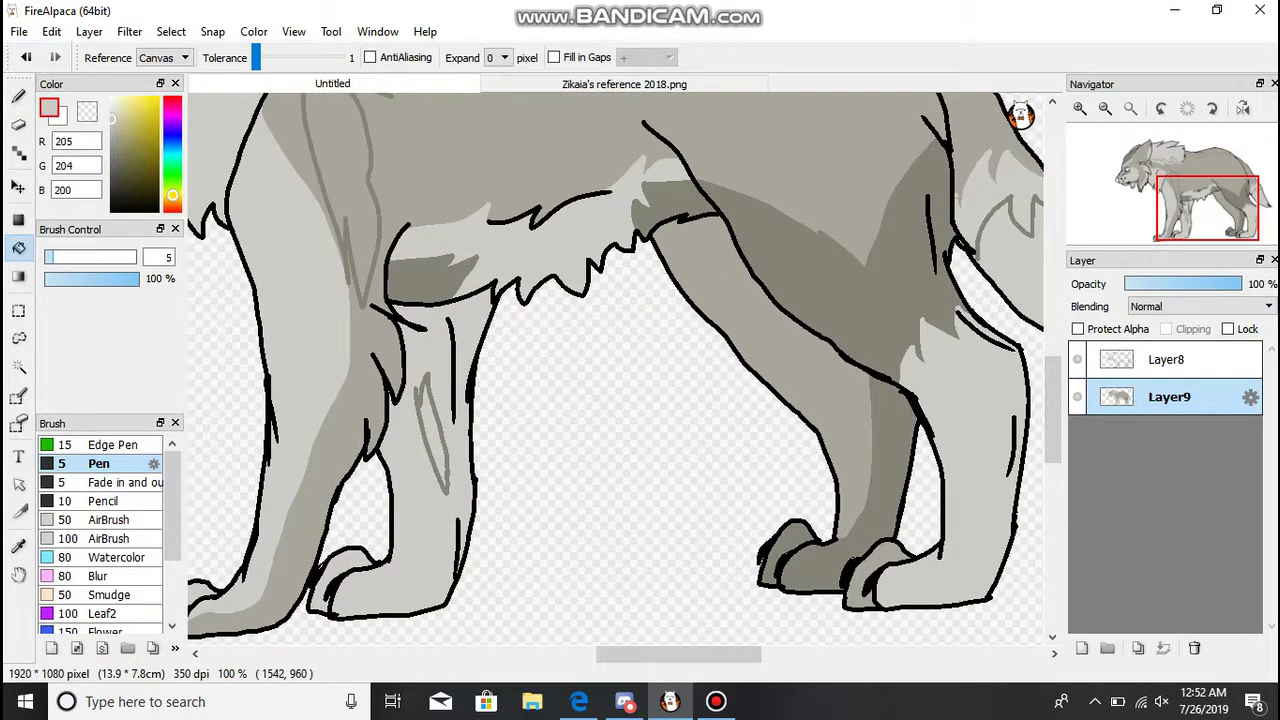
click(878, 575)
- Fill the shoulder stripe, far front leg marking and back saddle with grey-brown 134, 130, 119
click(115, 150)
click(340, 200)
click(432, 435)
click(1205, 172)
click(640, 190)
key(b)
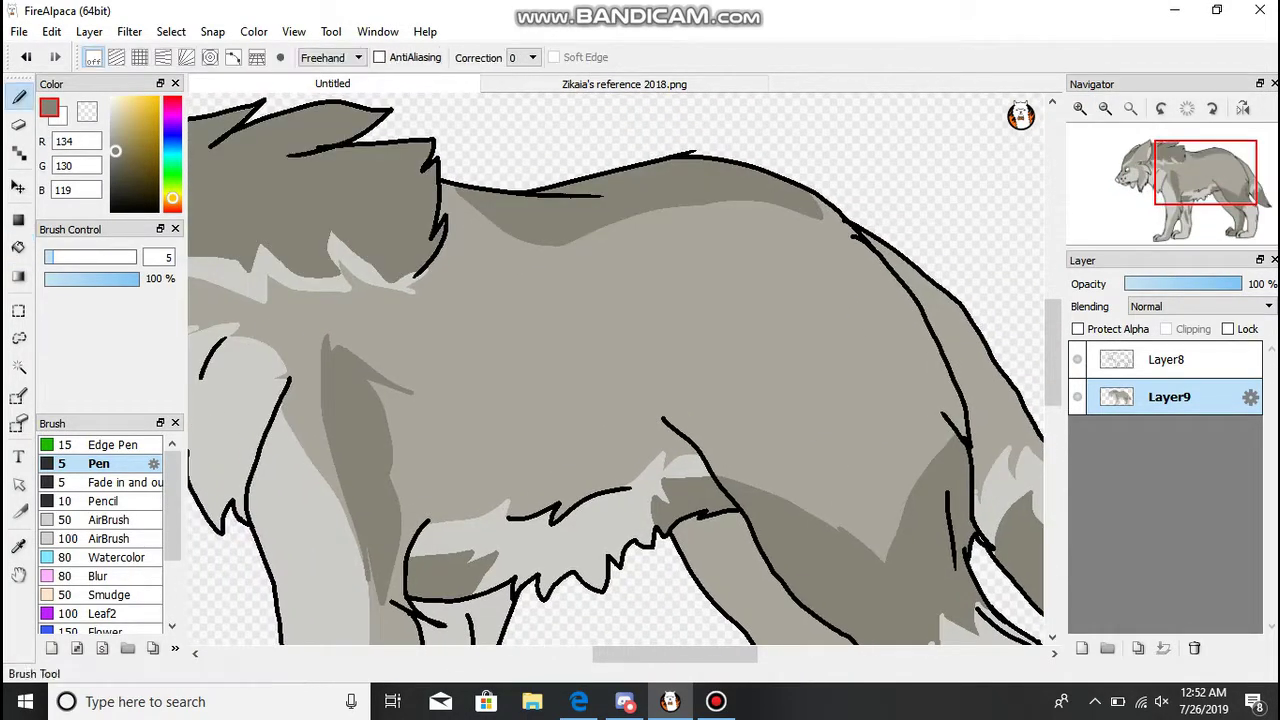
key(g)
click(1135, 178)
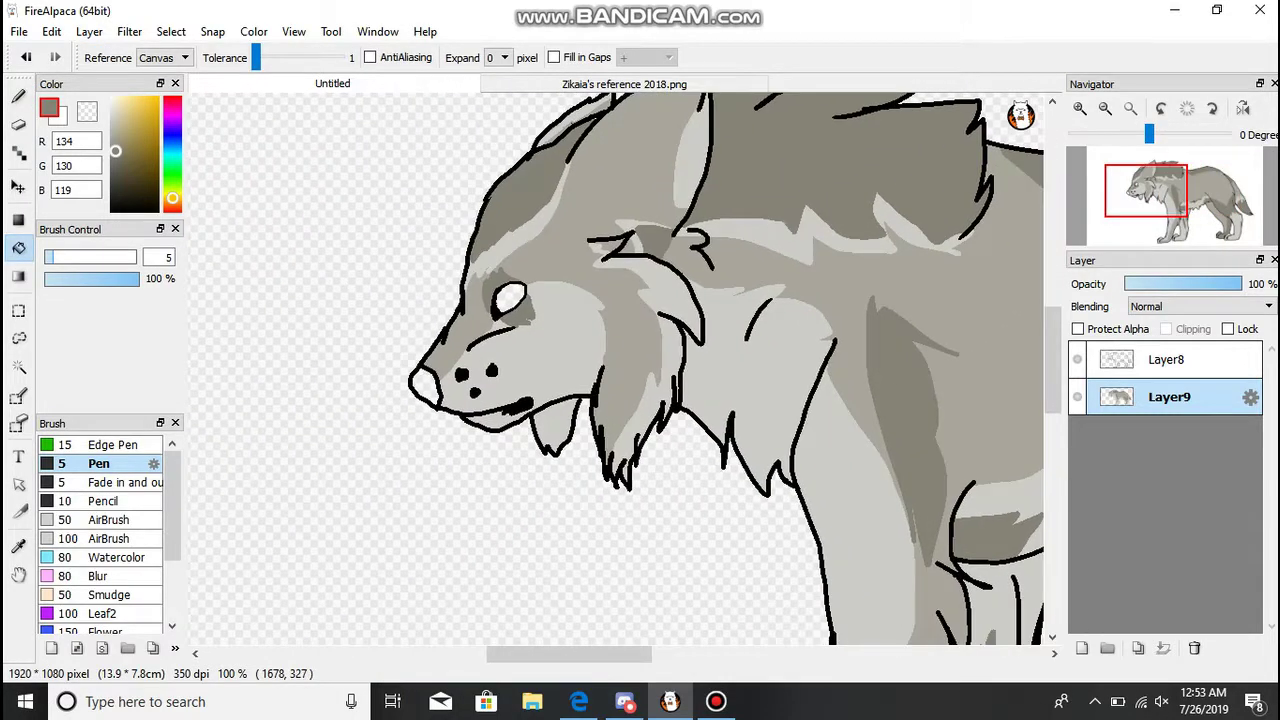
- Sample dark grey 119, 116, 109 and blue 102, 147, 202 from the reference image for the wolf's nose and eye
click(624, 84)
alt+click(524, 356)
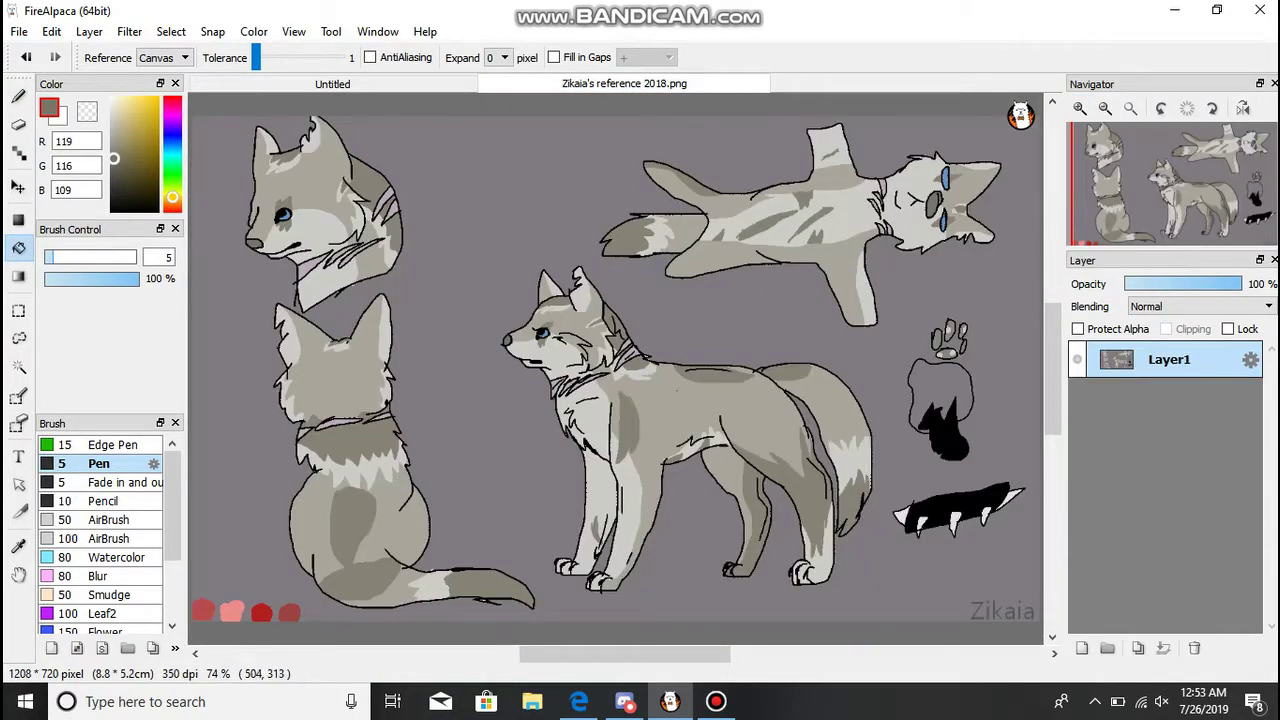
alt+click(541, 331)
key(ctrl+Tab)
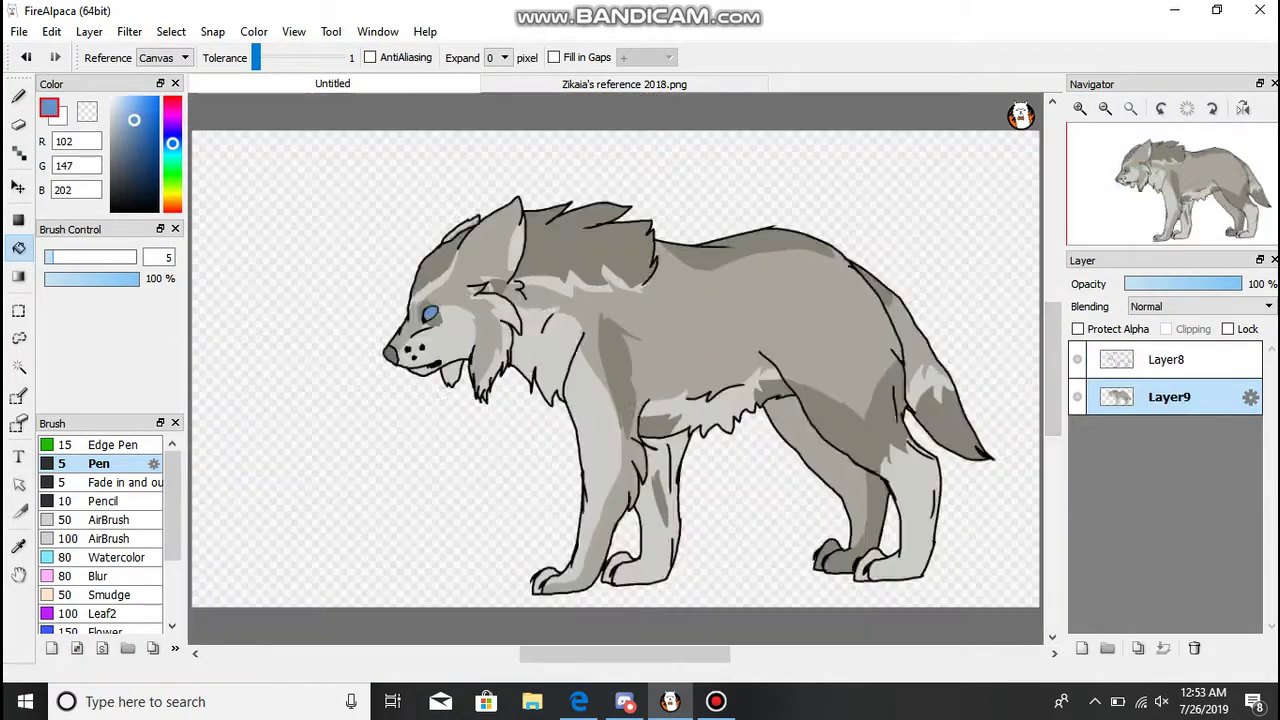
- Hide the Layer8 line art to check the flat colours around the head, and show it again
click(1077, 359)
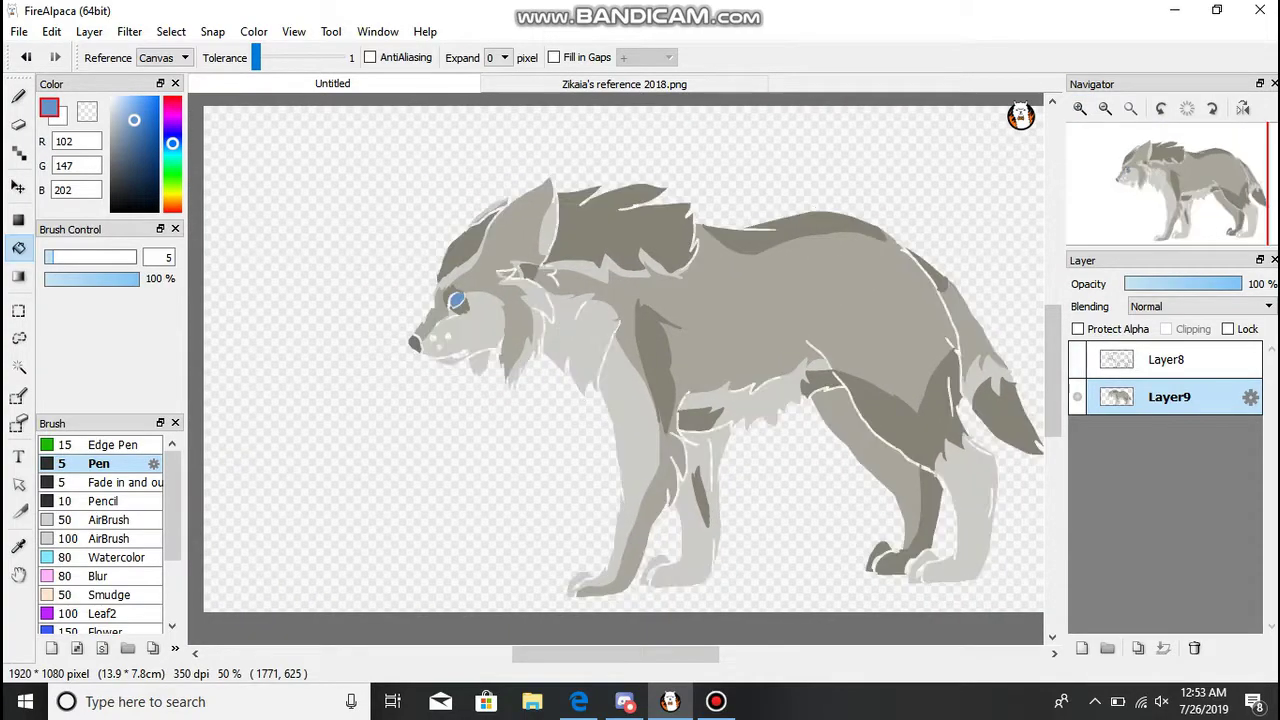
click(1136, 189)
click(1077, 359)
- Lasso the muzzle and eye area, move its Layer8 line art onto a separate layer, and hide Layer8
click(1105, 108)
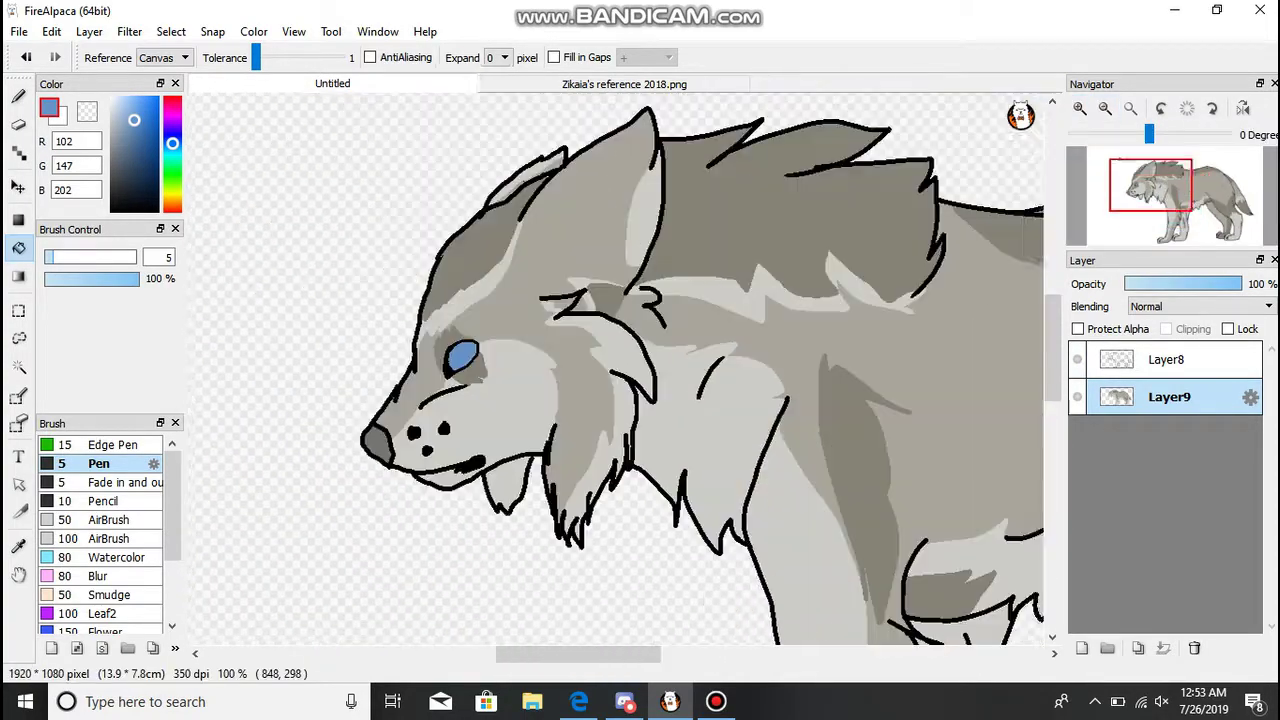
click(19, 338)
drag(406, 290, 337, 458)
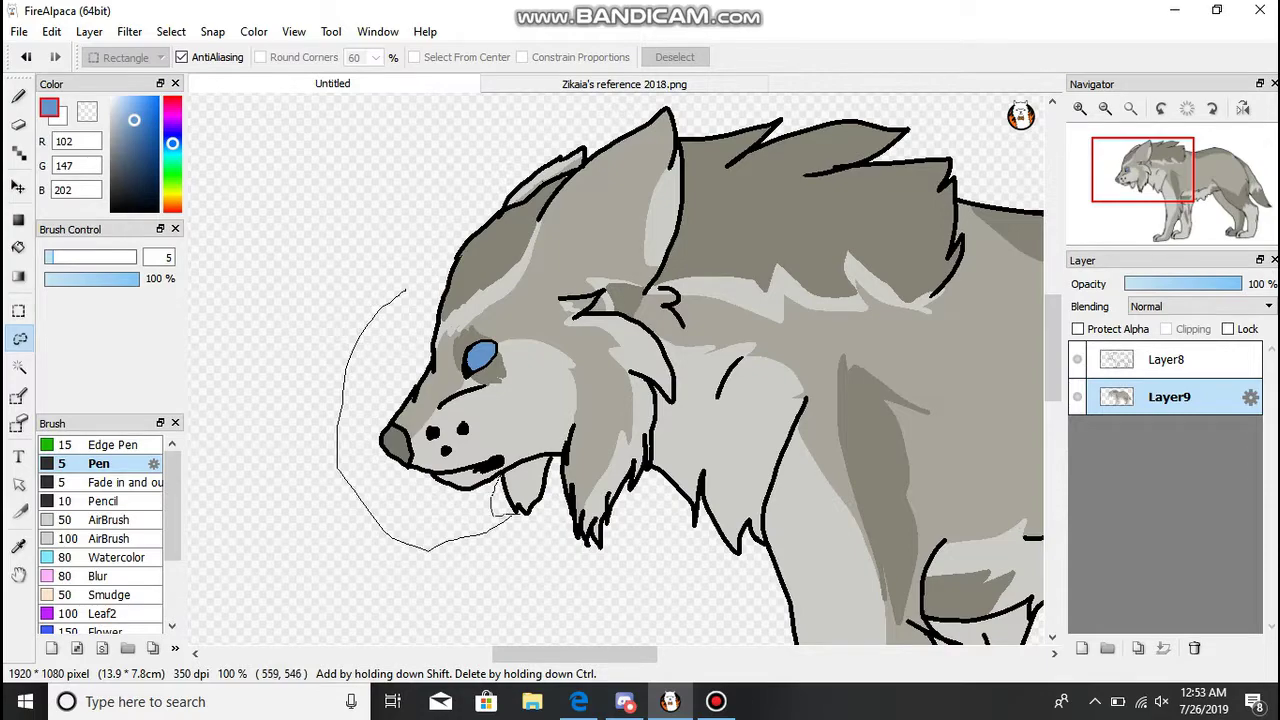
drag(440, 365, 436, 358)
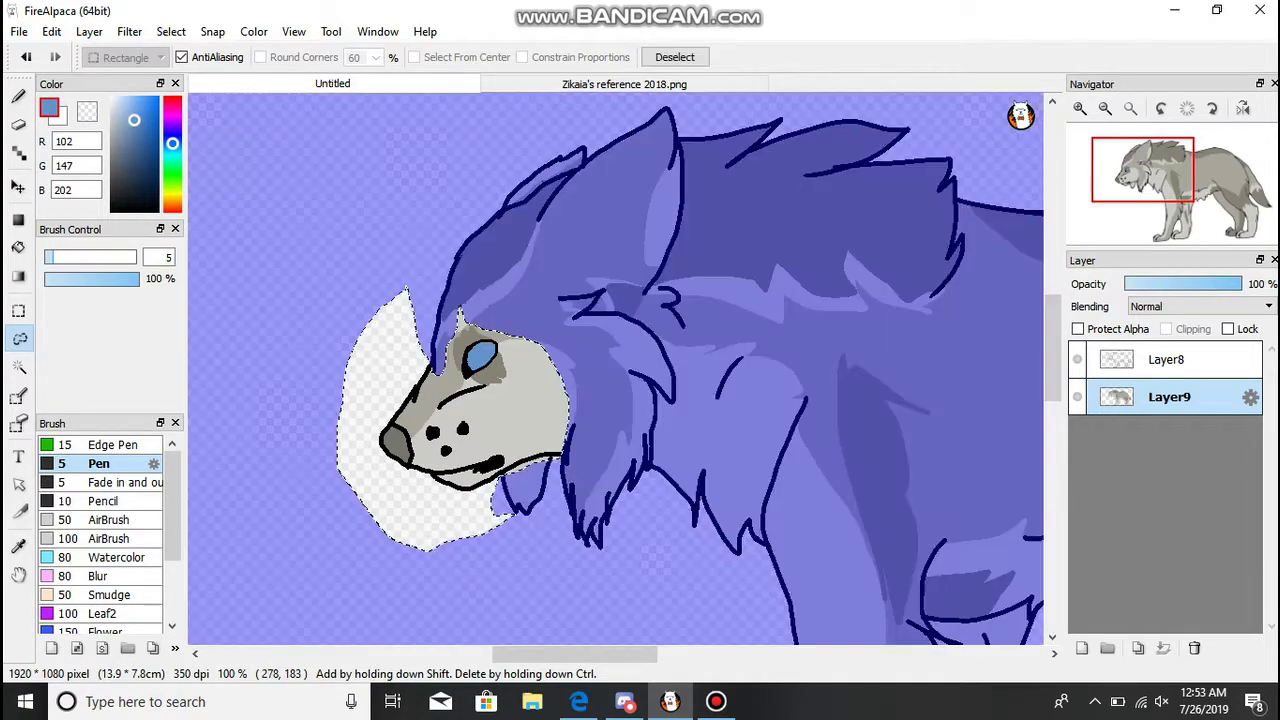
click(1166, 359)
key(ctrl+x)
click(51, 31)
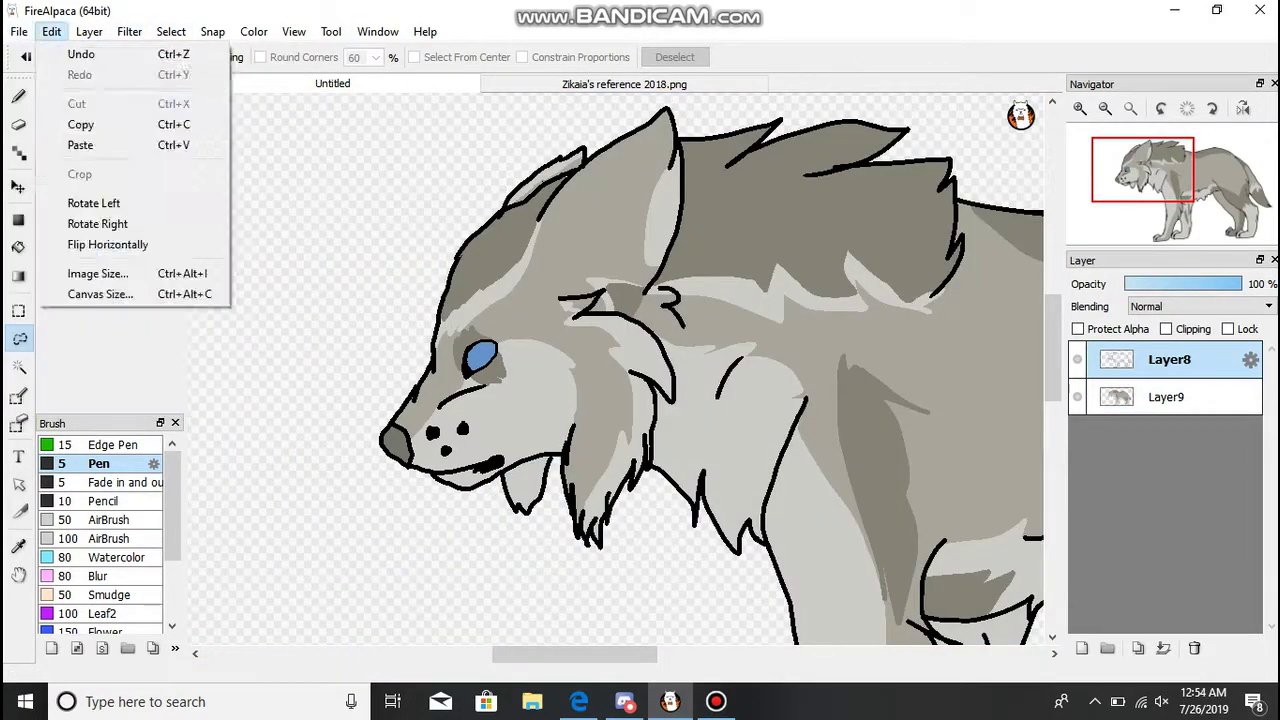
click(103, 126)
- Paint the light fur around the ear base and cheek on Layer9 in 205, 204, 200 with the Fur brush
key(ctrl+plus)
key(ctrl+plus)
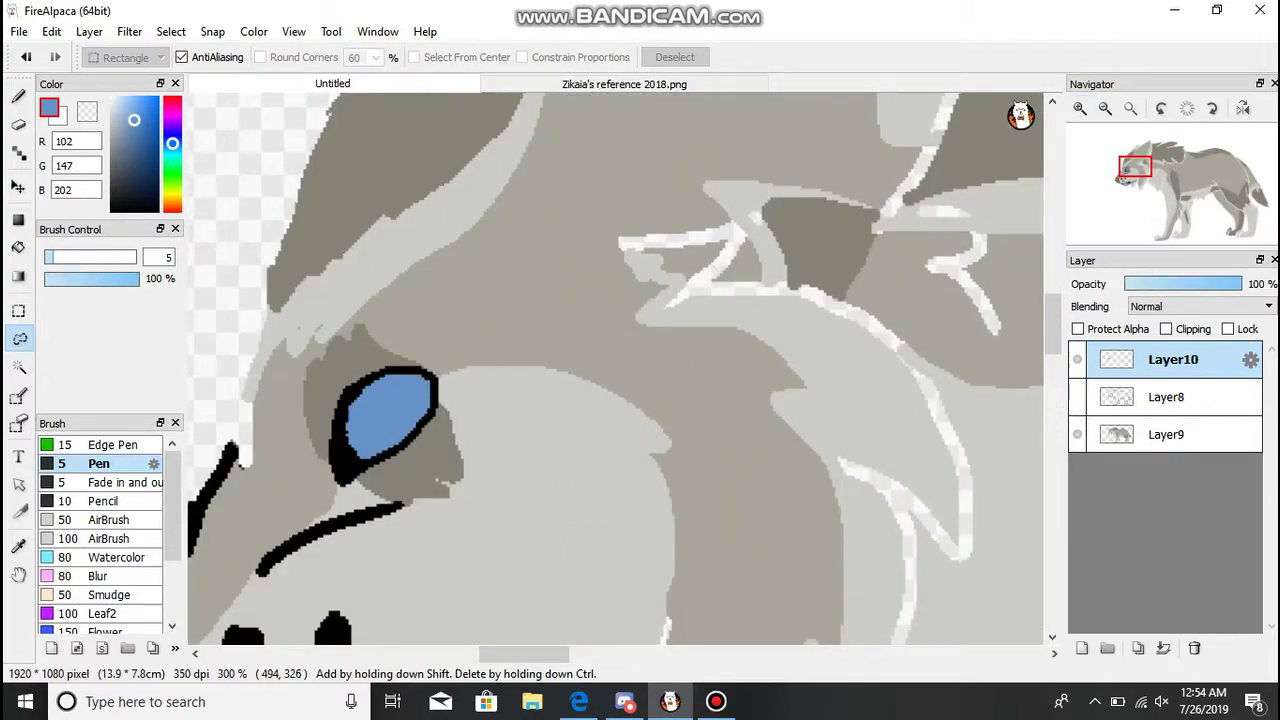
key(b)
click(1169, 434)
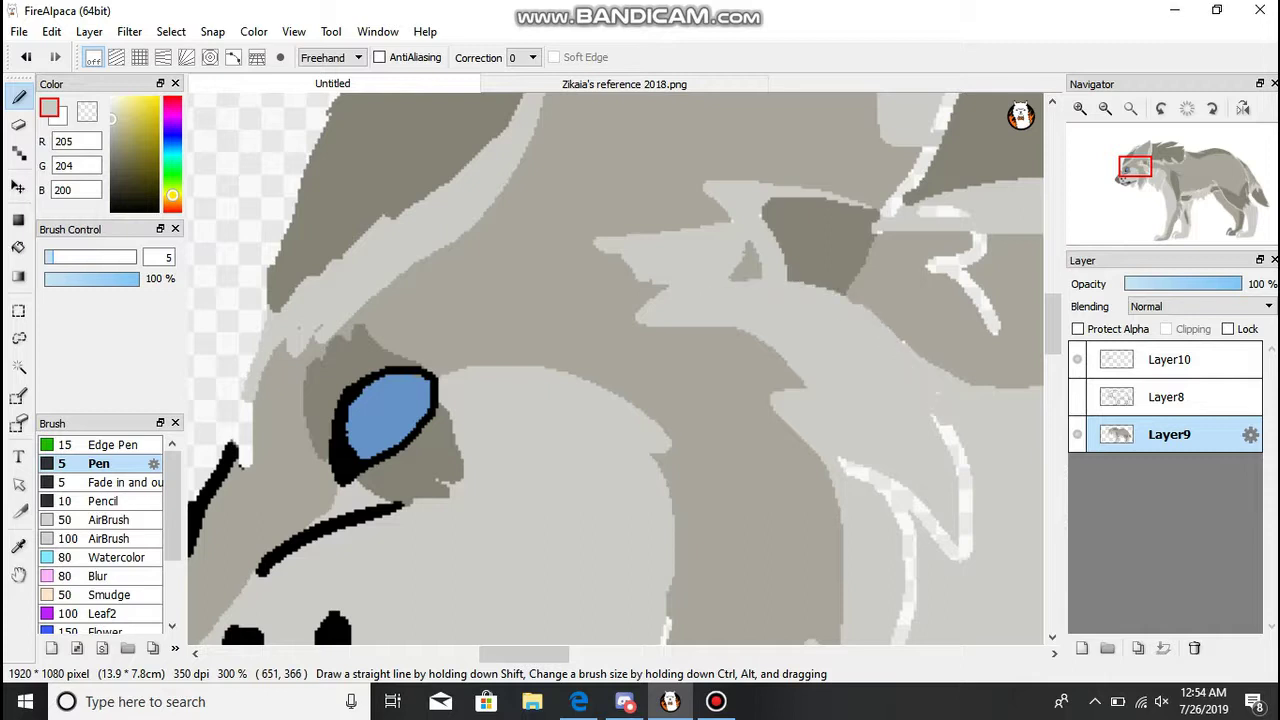
drag(709, 291, 955, 440)
scroll(154, 539, down, 2)
click(97, 587)
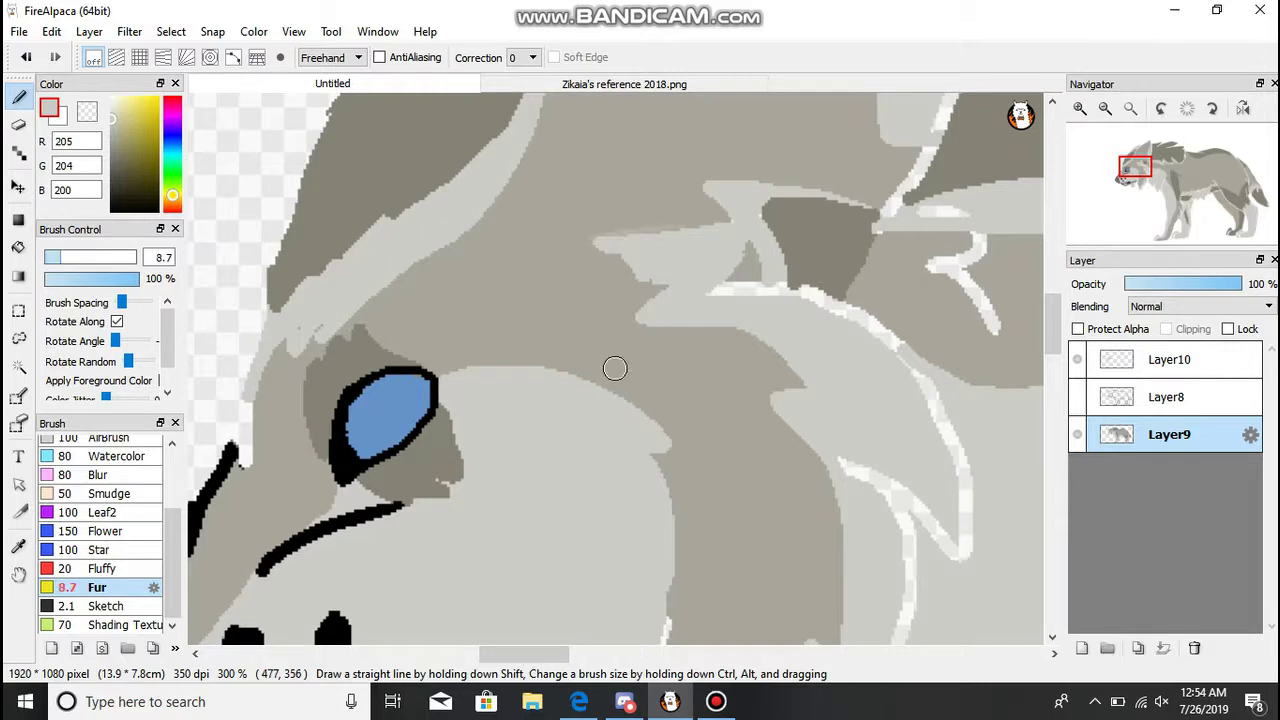
drag(584, 241, 728, 213)
mouse_move(626, 326)
mouse_down()
mouse_move(806, 388)
mouse_move(840, 528)
mouse_up()
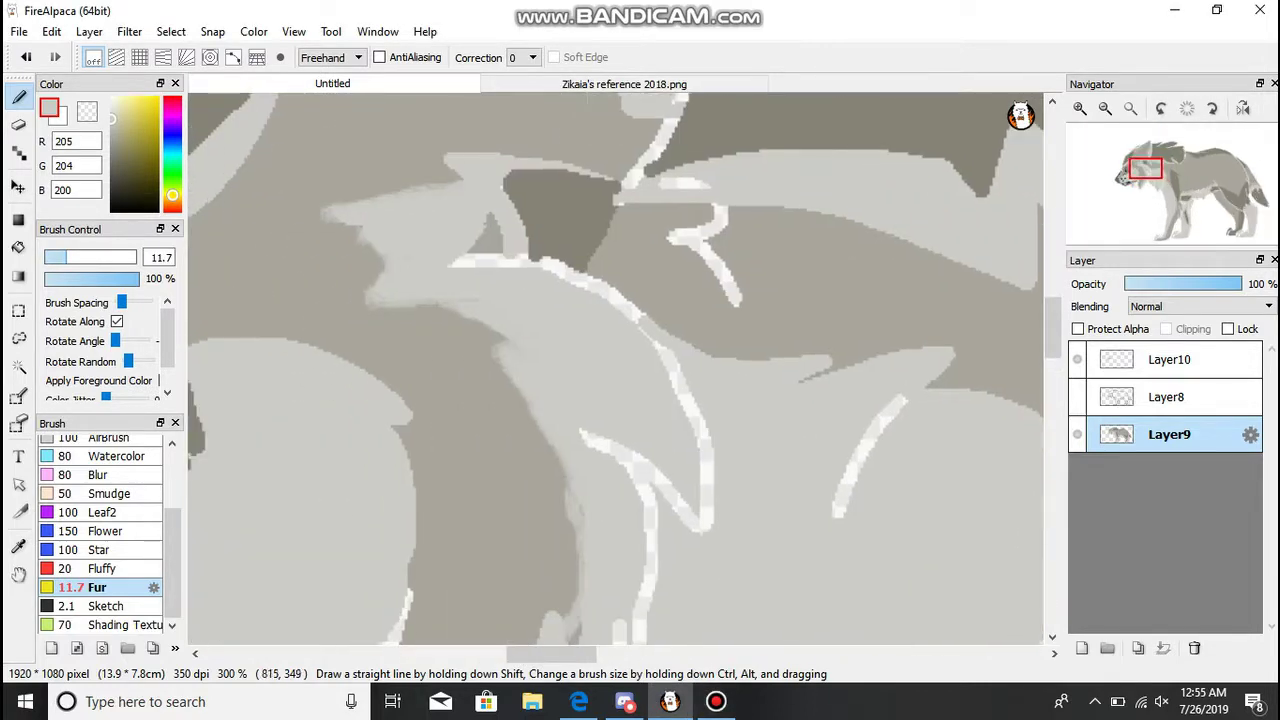
key(ctrl+z)
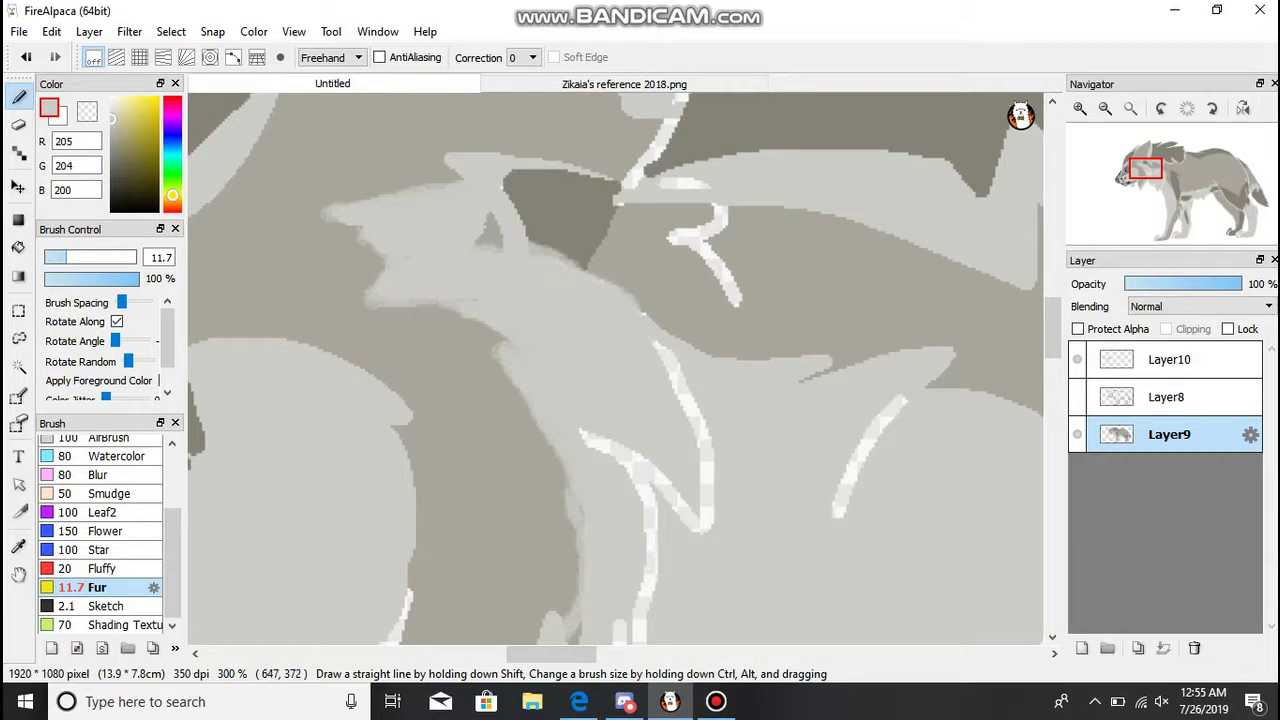
key(b)
drag(698, 442, 700, 542)
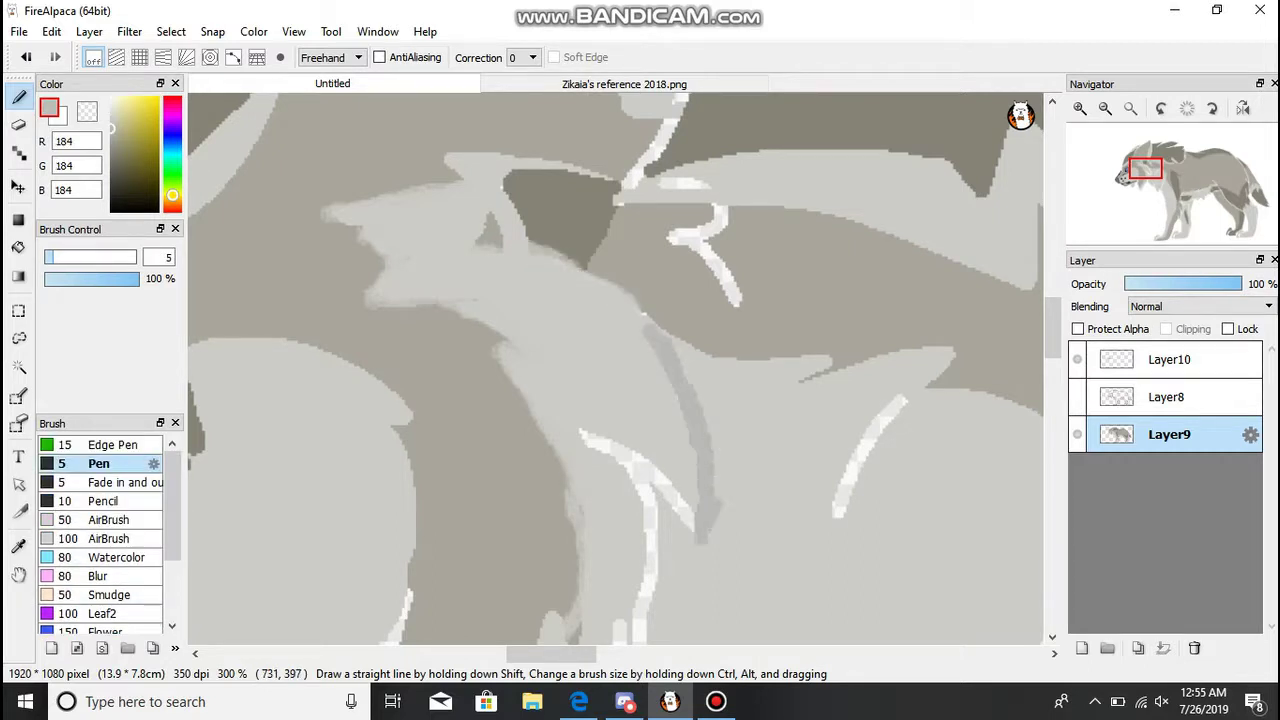
mouse_move(590, 432)
mouse_down()
mouse_move(640, 480)
mouse_move(652, 562)
mouse_up()
scroll(650, 400, down, 5)
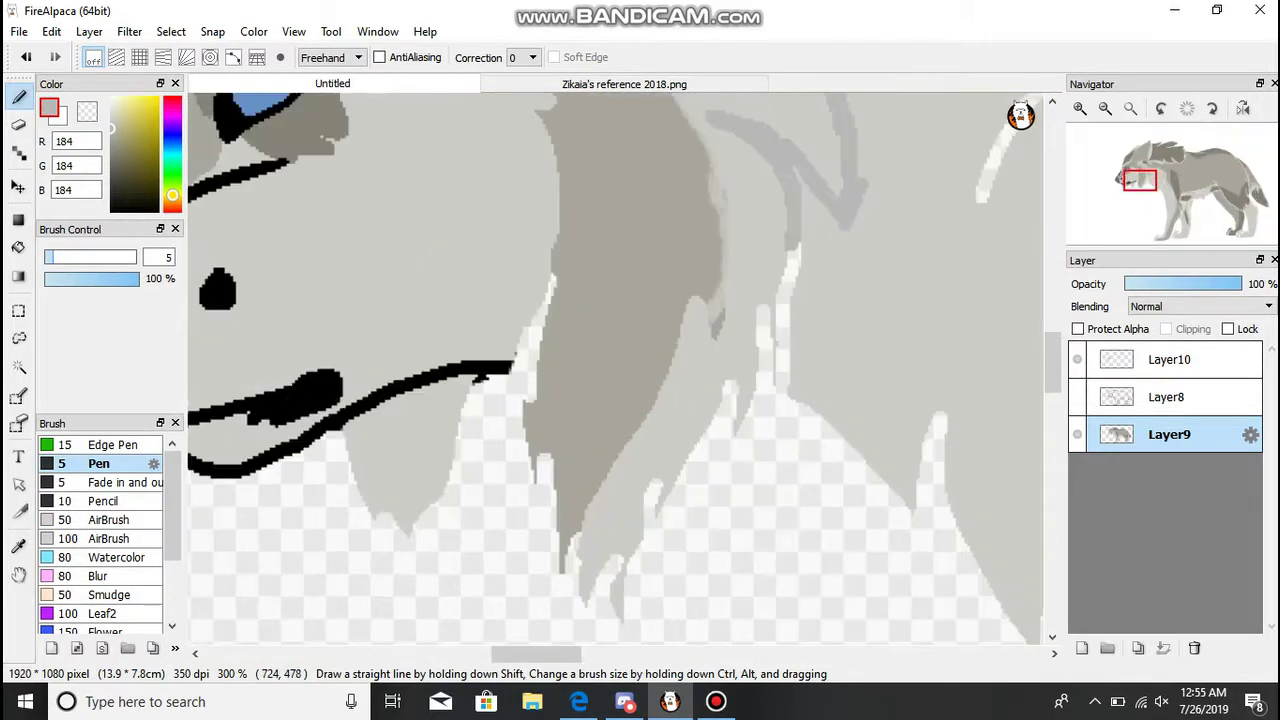
drag(798, 245, 772, 390)
drag(780, 302, 754, 406)
scroll(615, 380, right, 3)
mouse_move(756, 328)
mouse_down()
mouse_move(760, 390)
mouse_move(708, 424)
mouse_up()
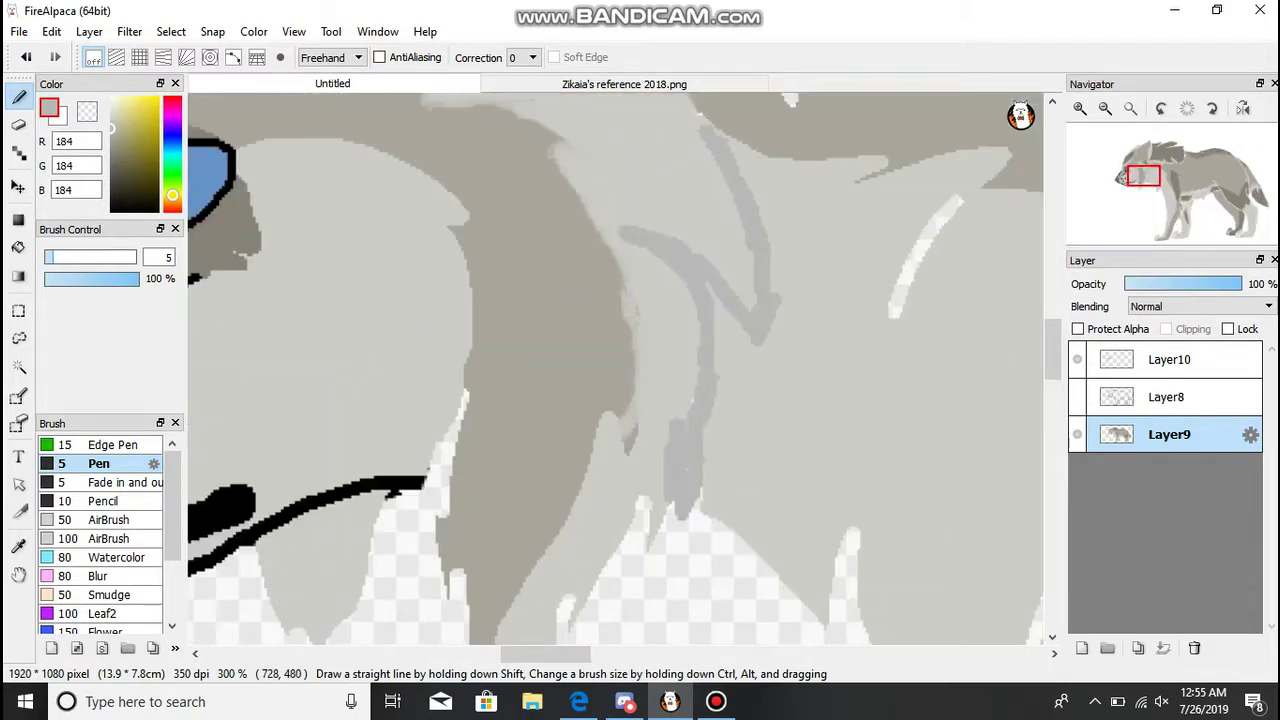
scroll(615, 380, up, 3)
key(ctrl+z)
- Add a layer above Layer9 and fill the cheek fur's line gaps with grey 184, 184, 184
click(1082, 648)
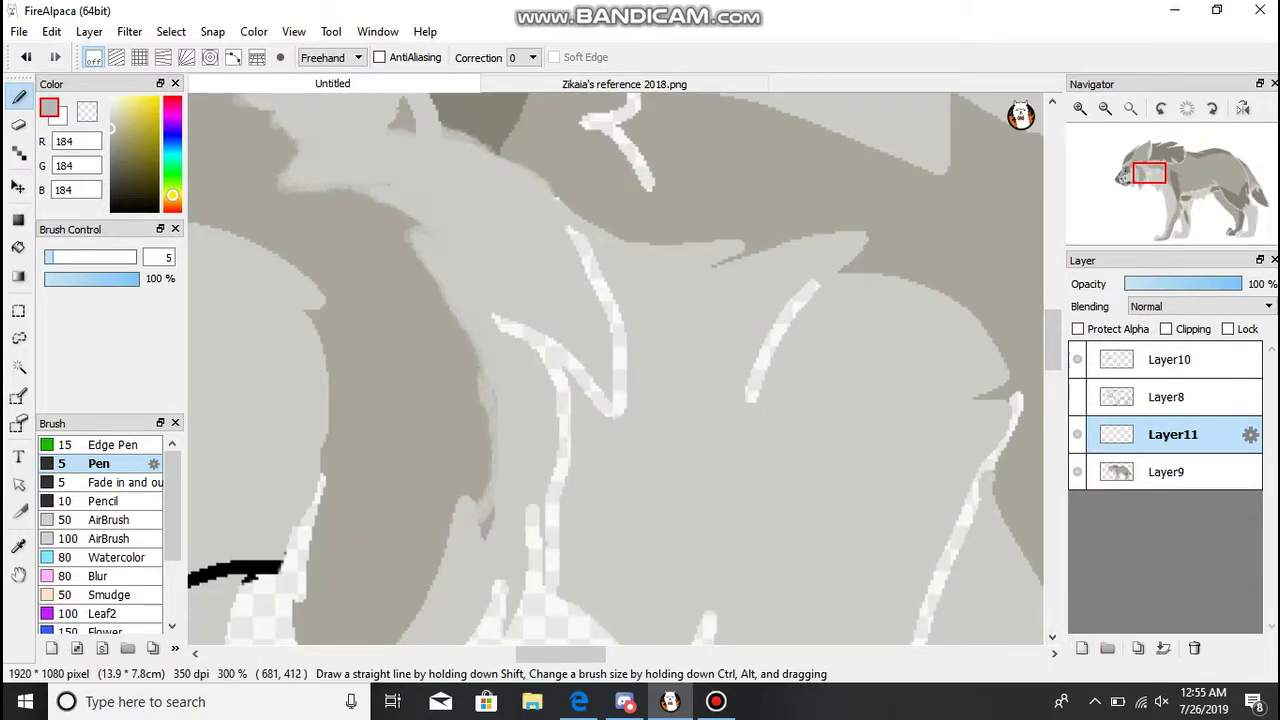
key(g)
click(600, 330)
key(b)
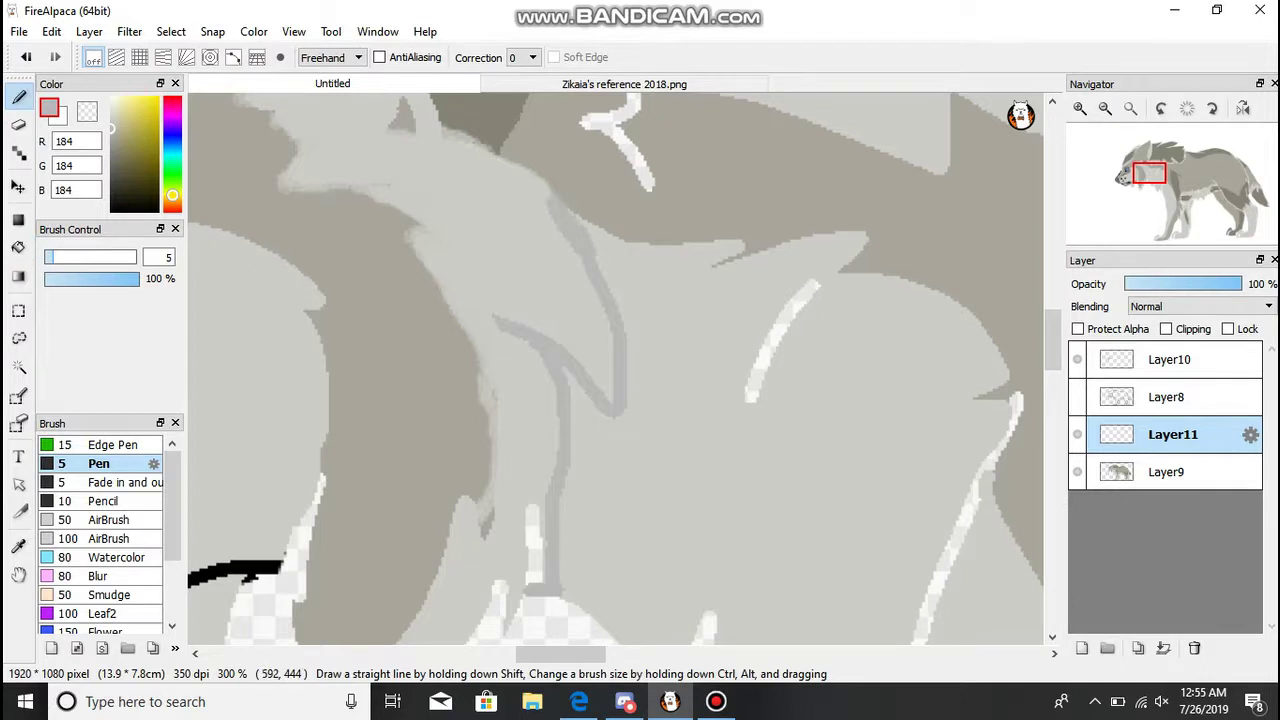
drag(532, 506, 533, 582)
- Paint furry edges on the belly in 205, 204, 200 and the flank marking in 134, 130, 119 with the Fur brush
key(b)
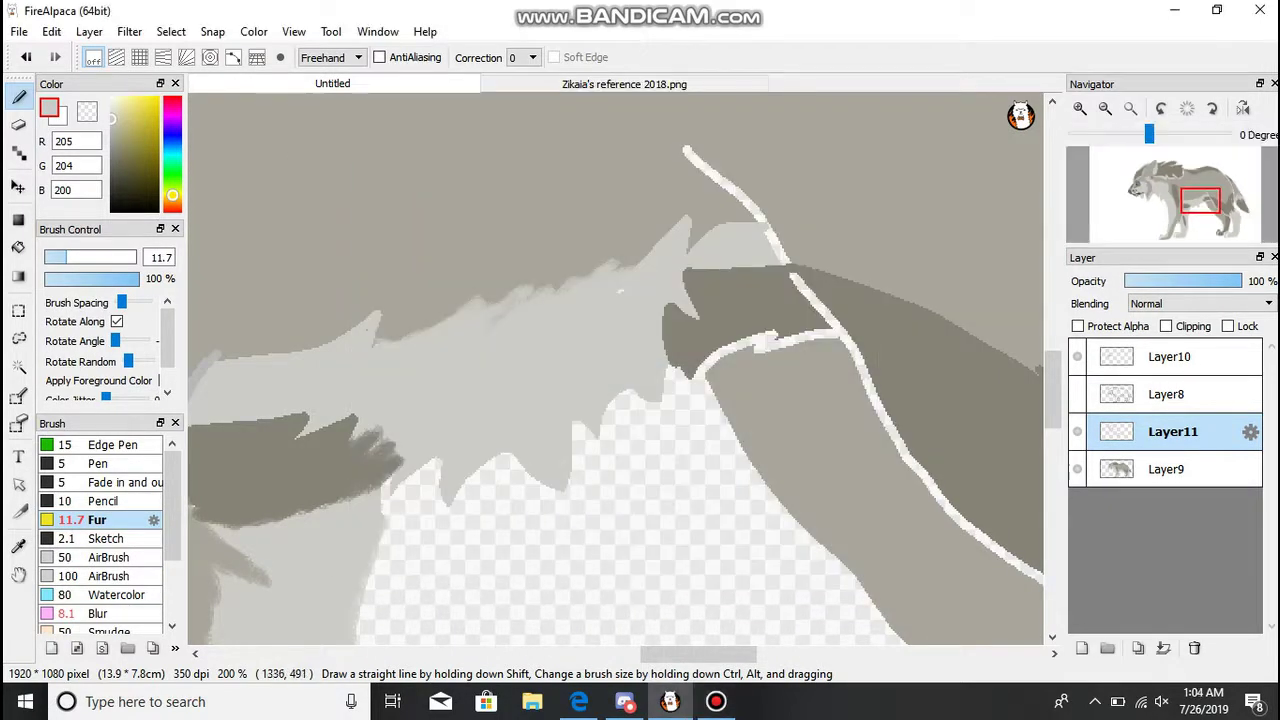
drag(700, 300, 540, 400)
alt+click(620, 385)
drag(630, 360, 510, 405)
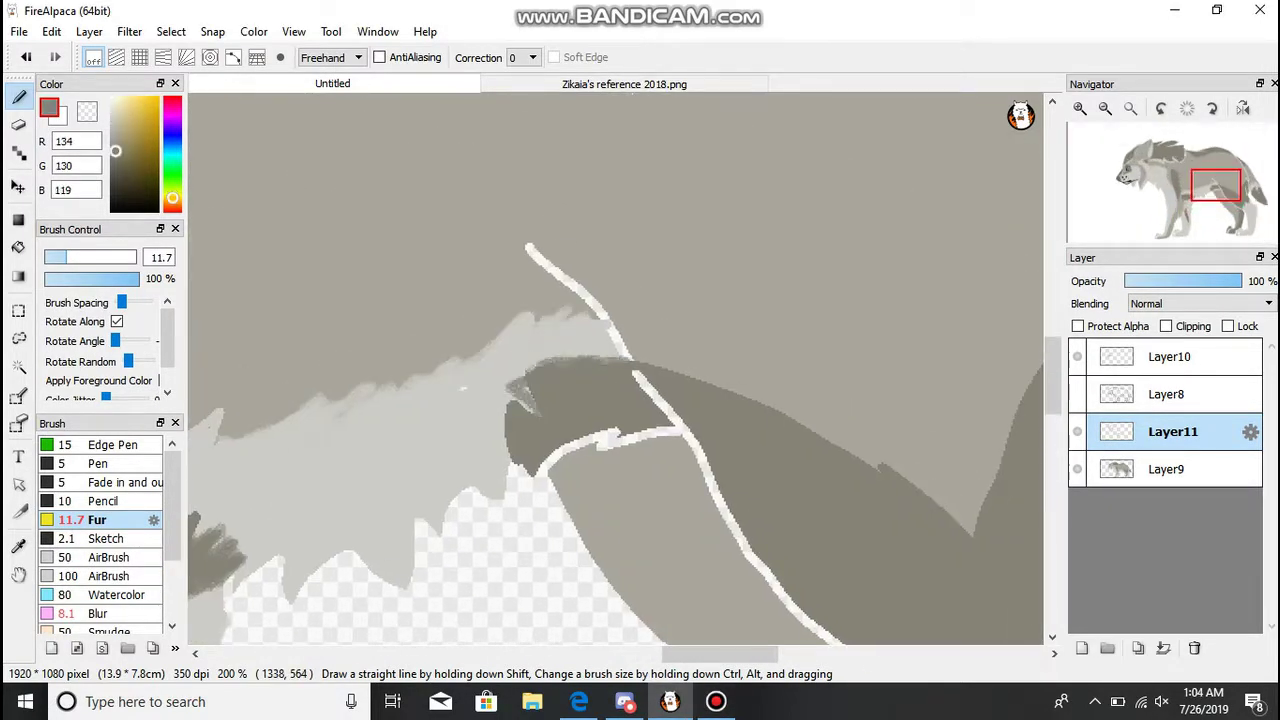
drag(510, 455, 682, 432)
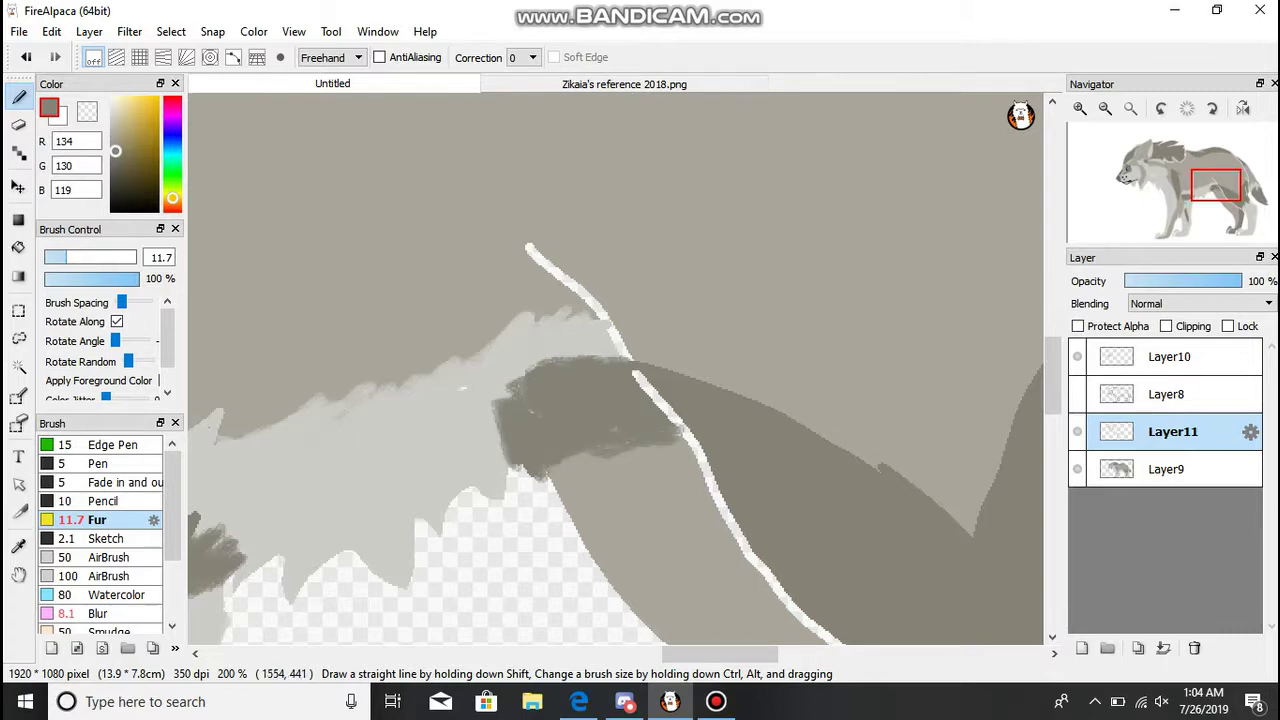
- Roughen the light stripe under the mane with Fur brush strokes in 205, 204, 200
scroll(615, 370, down, 3)
scroll(615, 370, up, 2)
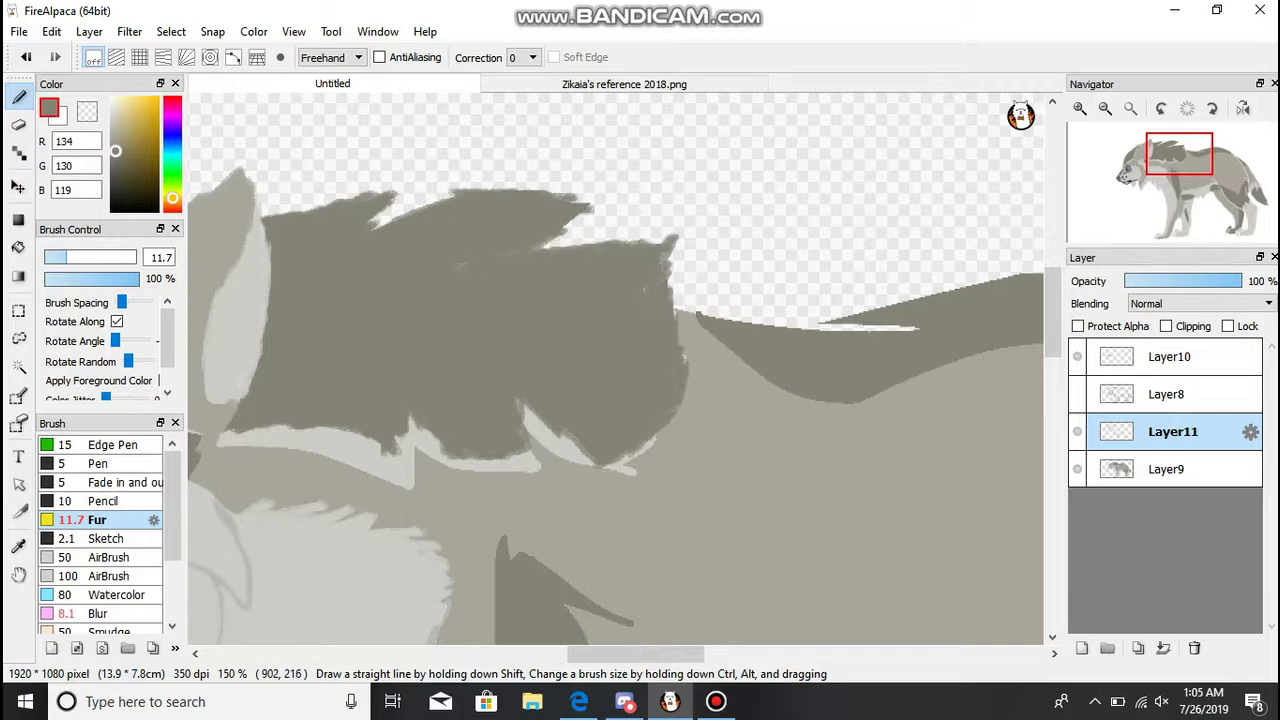
alt+click(240, 450)
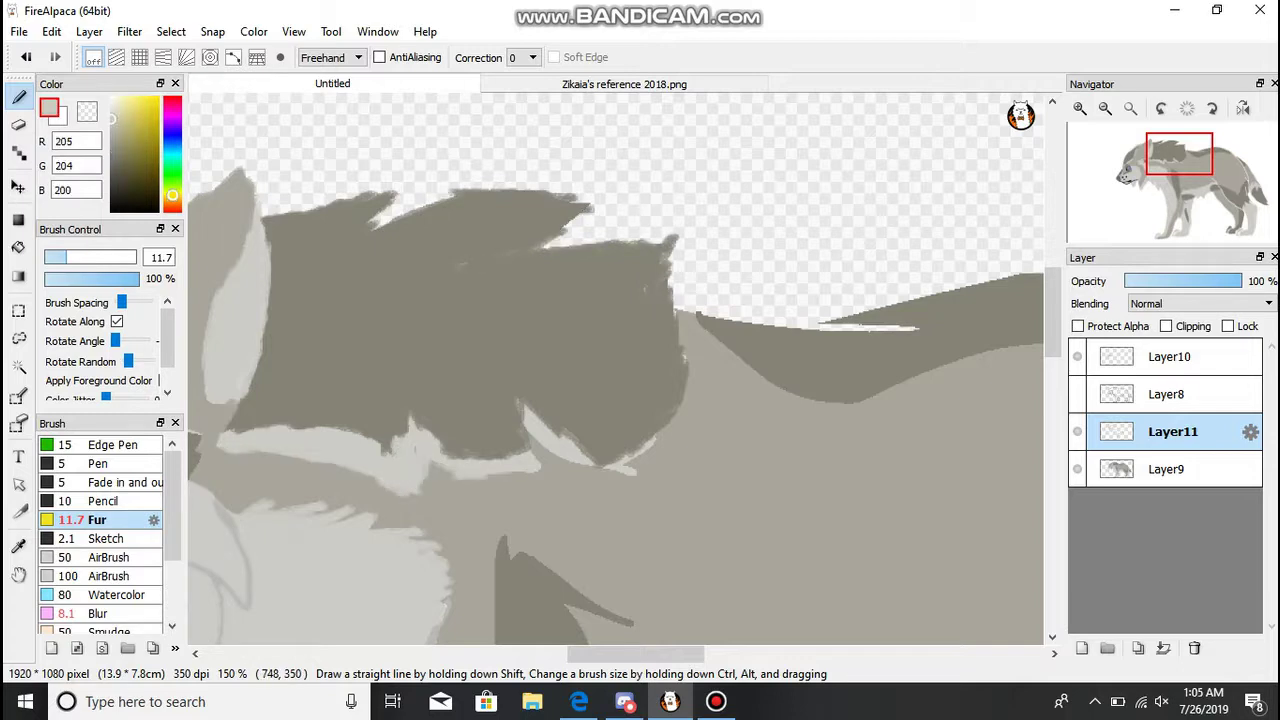
- Cover the gap in the back saddle and give its edges furry strokes in grey-brown 134, 130, 119
drag(1180, 153, 1205, 158)
alt+click(285, 234)
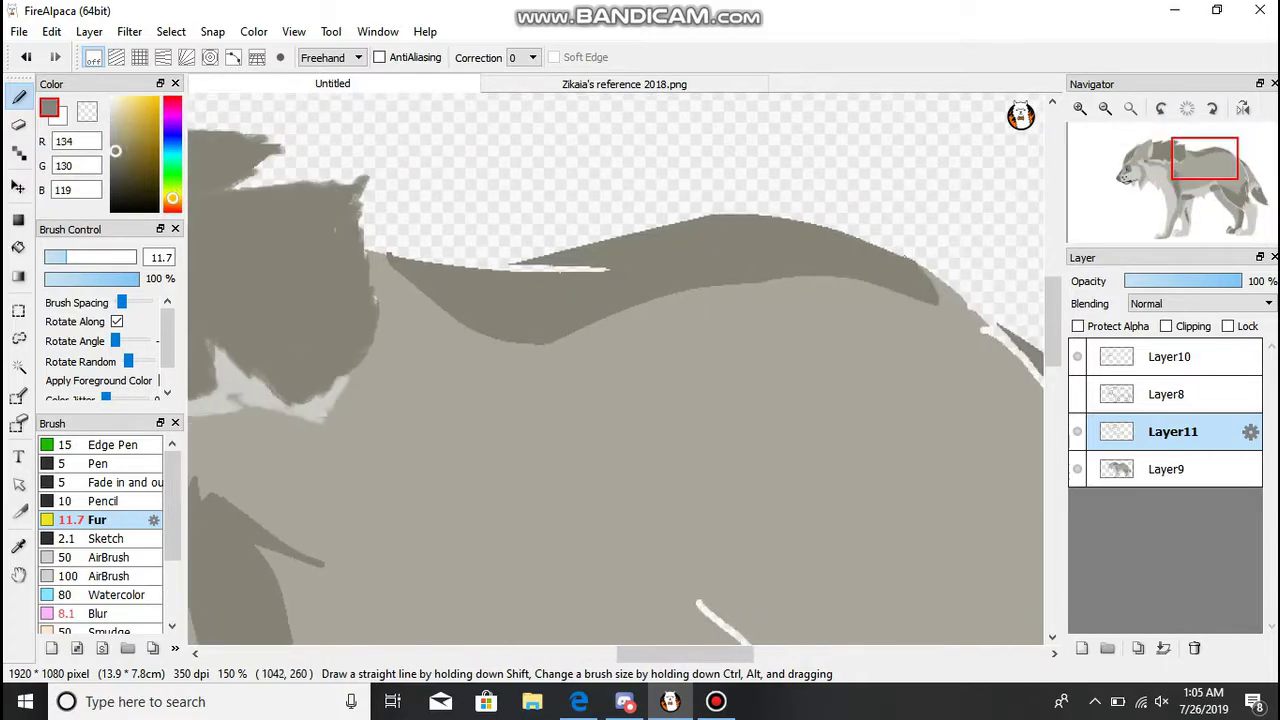
drag(466, 262, 608, 269)
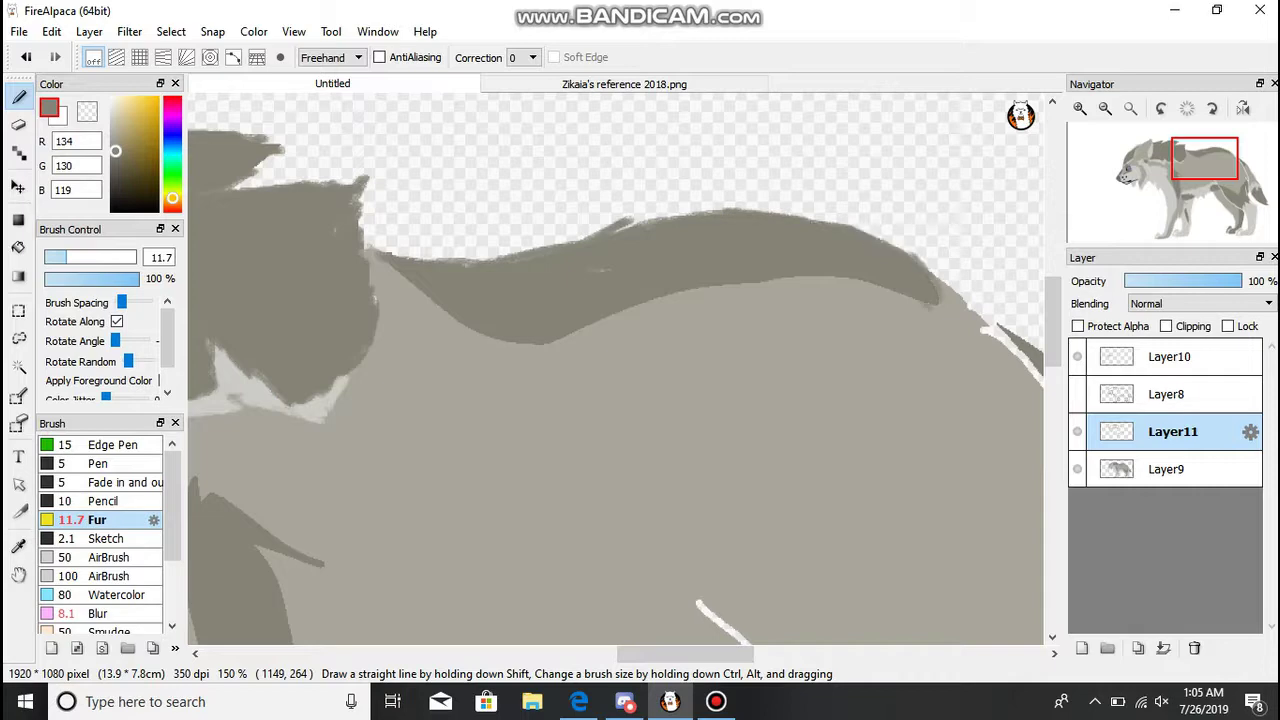
mouse_move(946, 327)
mouse_down()
mouse_move(692, 295)
mouse_move(556, 366)
mouse_up()
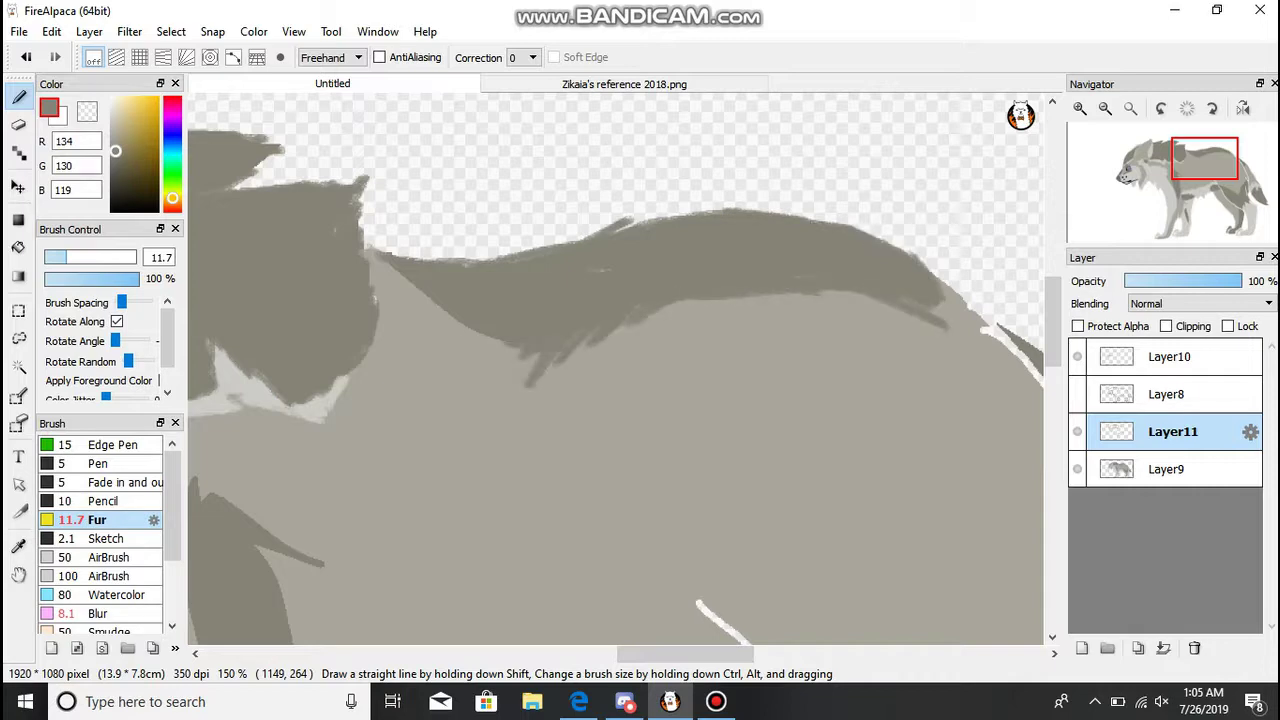
- Colour the upper part of the front thigh line grey 151, 151, 151 and its stretch over the dark marking 109, 107, 100
click(1105, 108)
click(1080, 108)
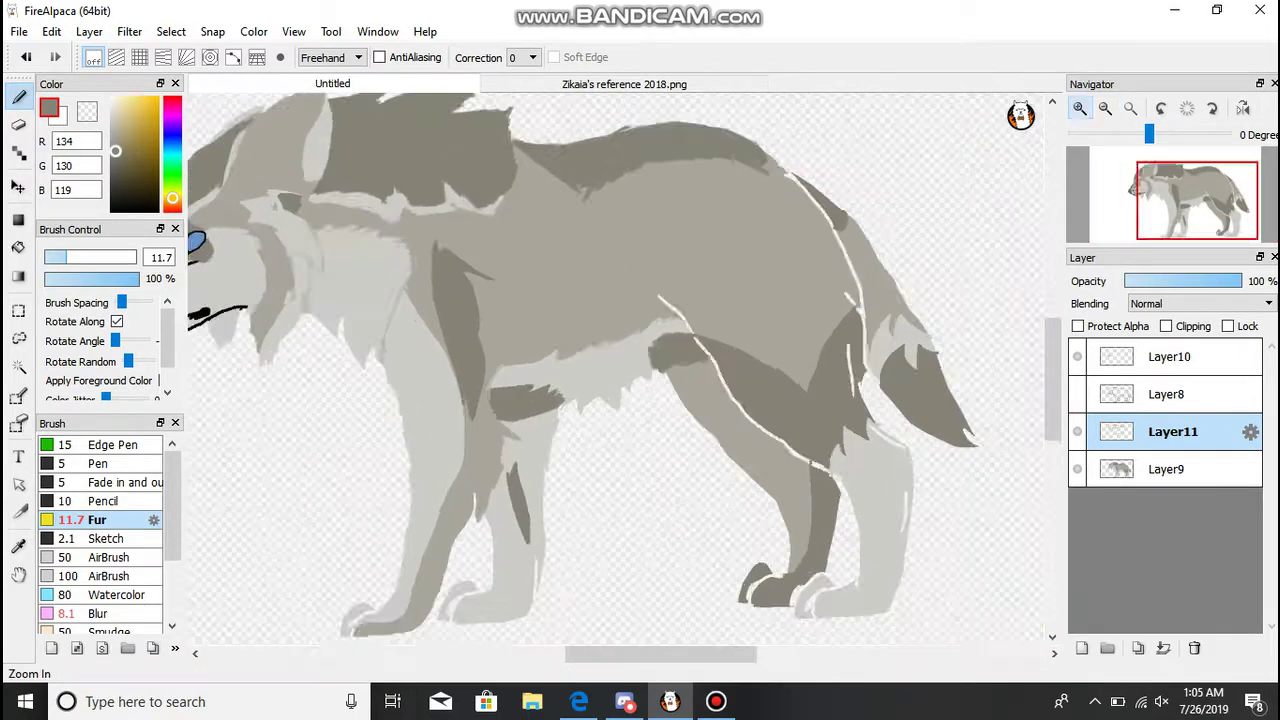
scroll(846, 250, up, 2)
click(97, 463)
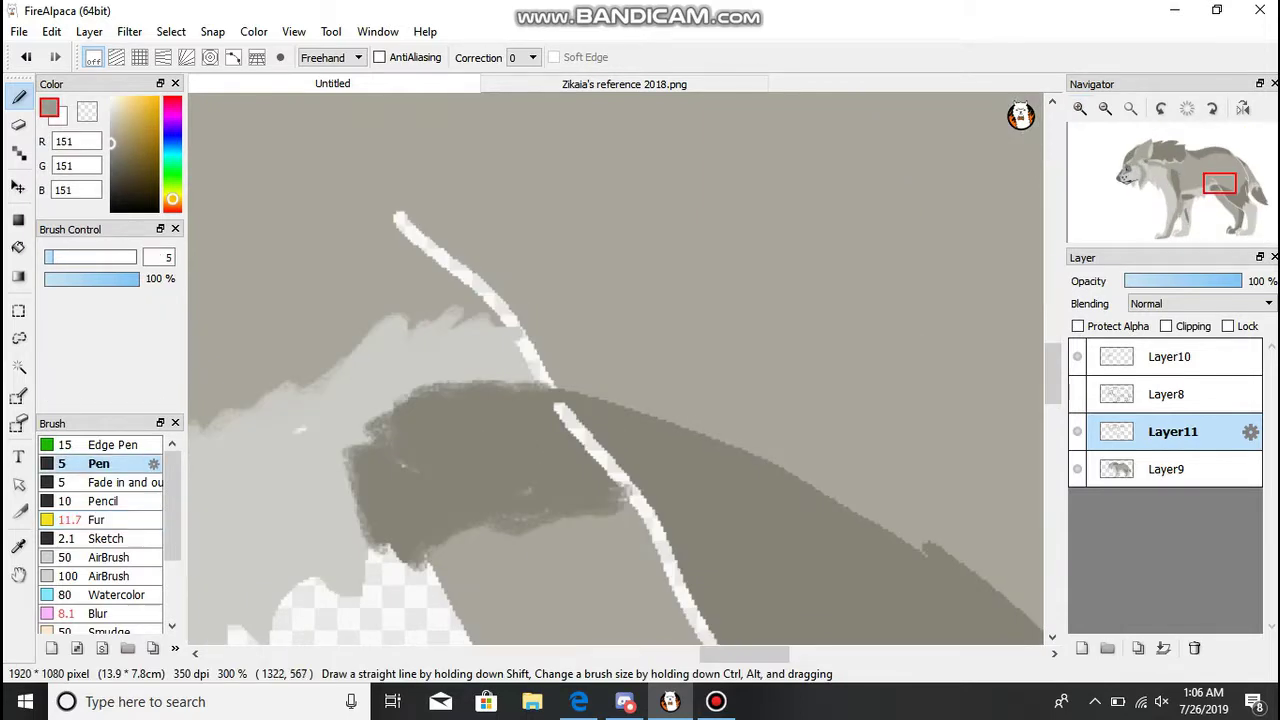
key(g)
click(455, 268)
click(535, 355)
click(300, 420)
key(ctrl+z)
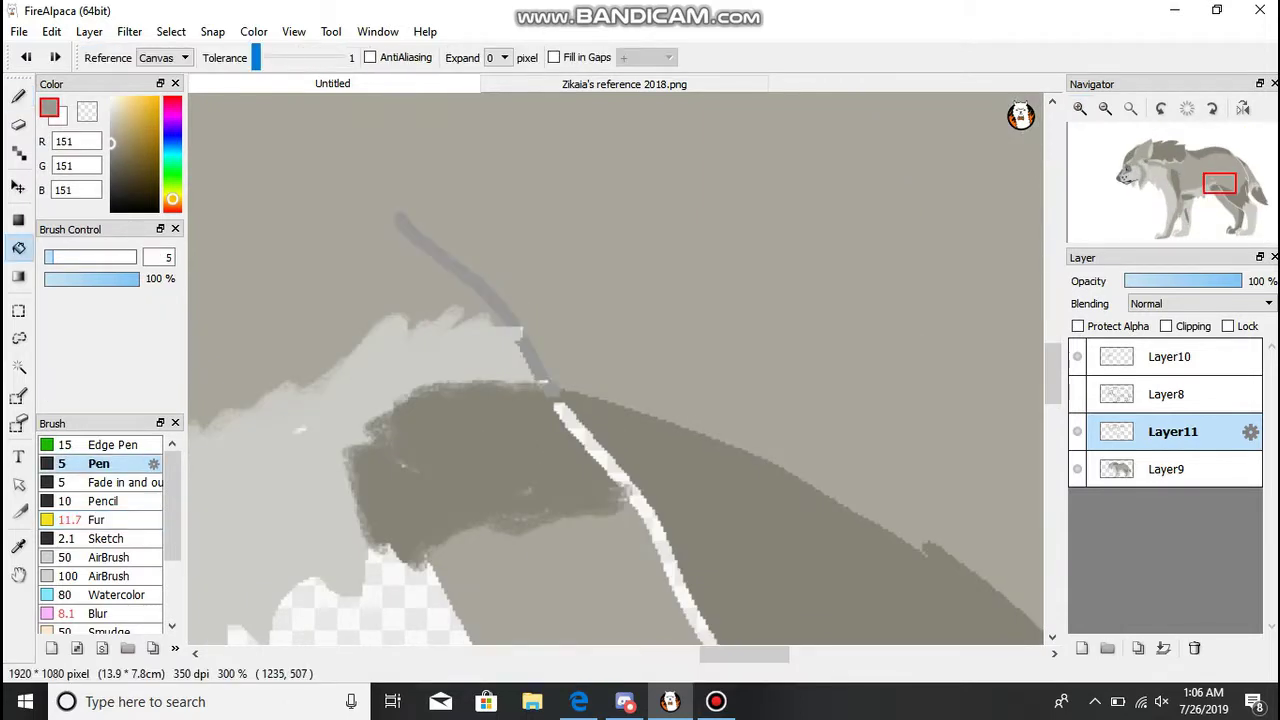
key(b)
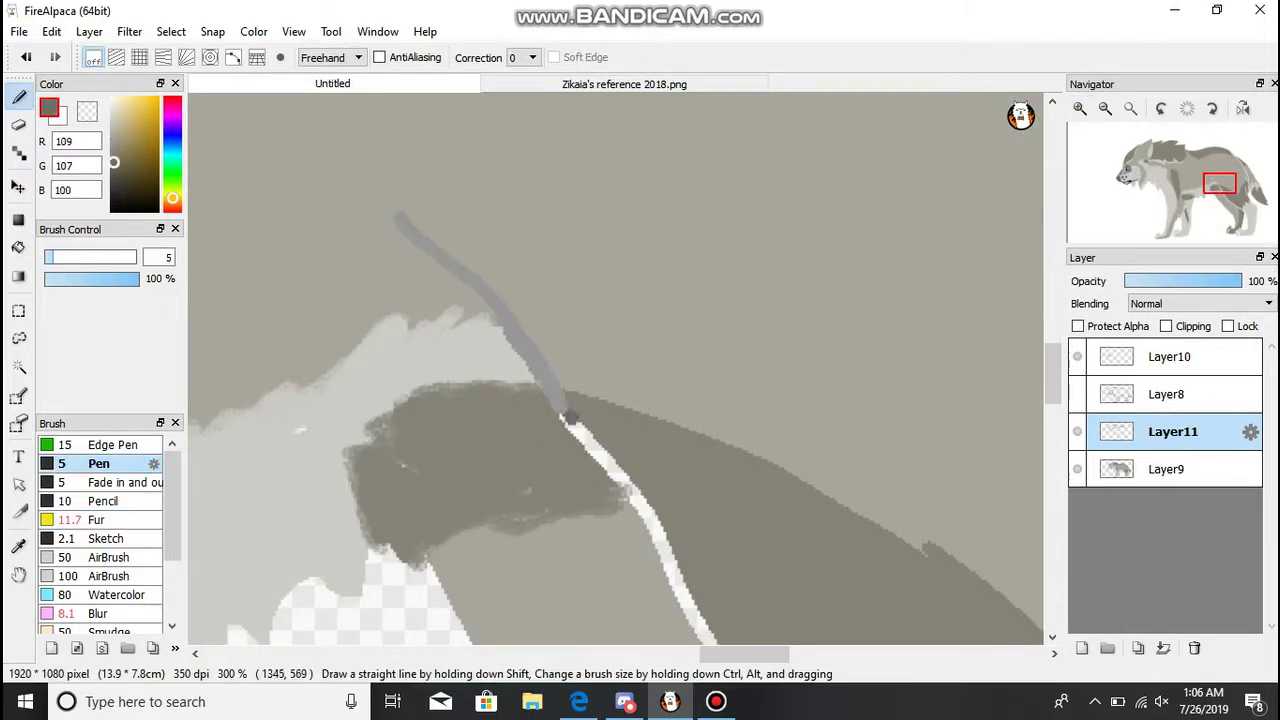
drag(567, 417, 655, 520)
- Cover the white gap along the near thigh's lower edge with the Fur brush in 134, 130, 119
drag(1219, 184, 1226, 212)
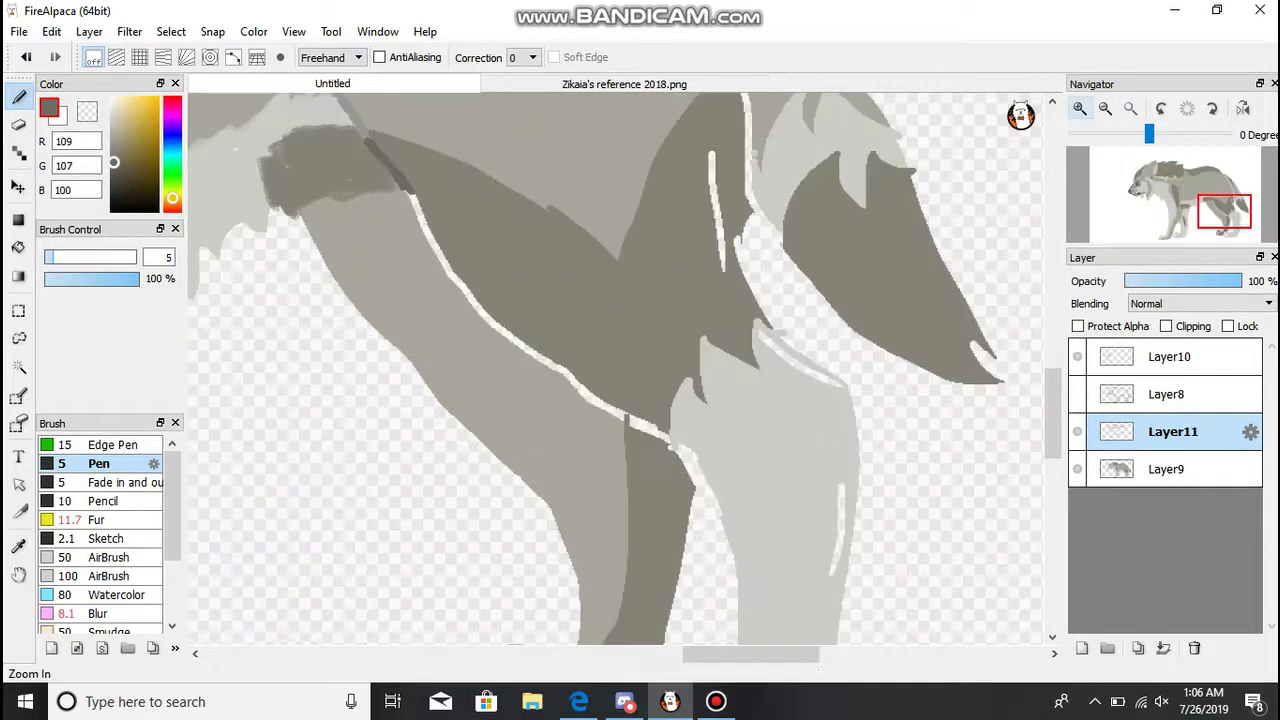
click(97, 519)
drag(462, 288, 592, 402)
- Paint the near hind leg's light fur edge and cover its line gap on Layer9 in 205, 204, 200
click(1169, 469)
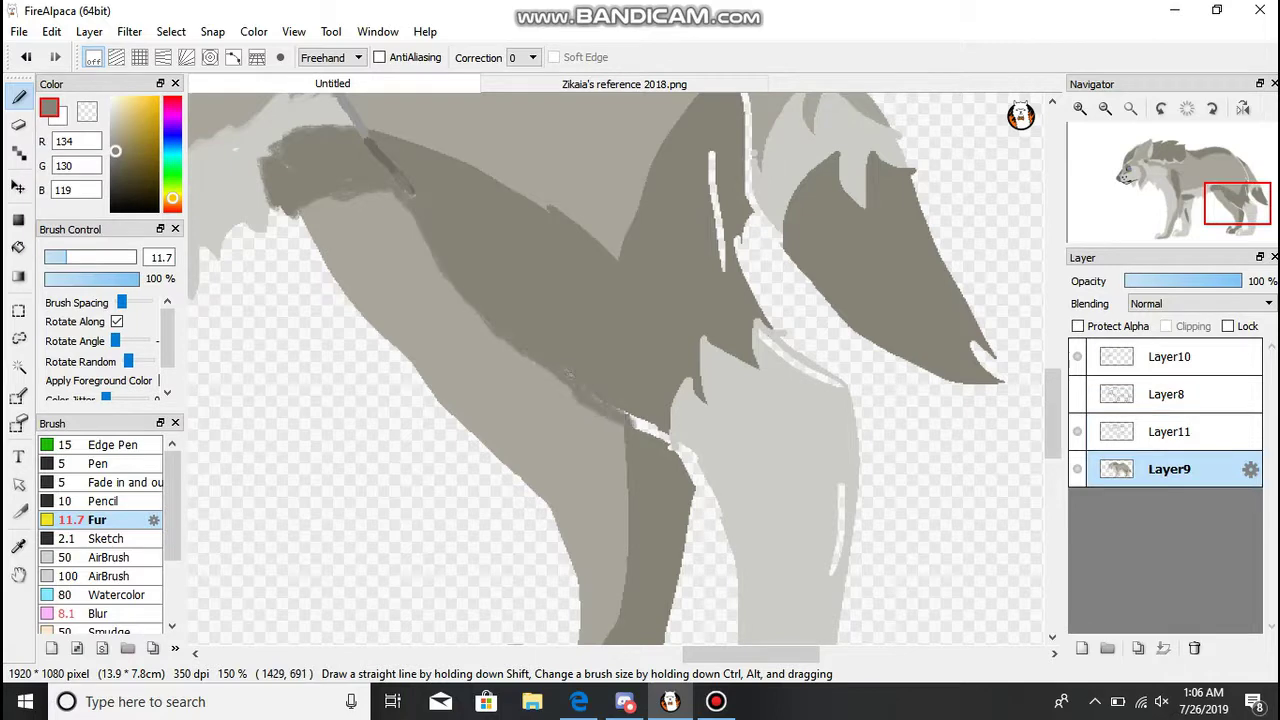
alt+click(668, 438)
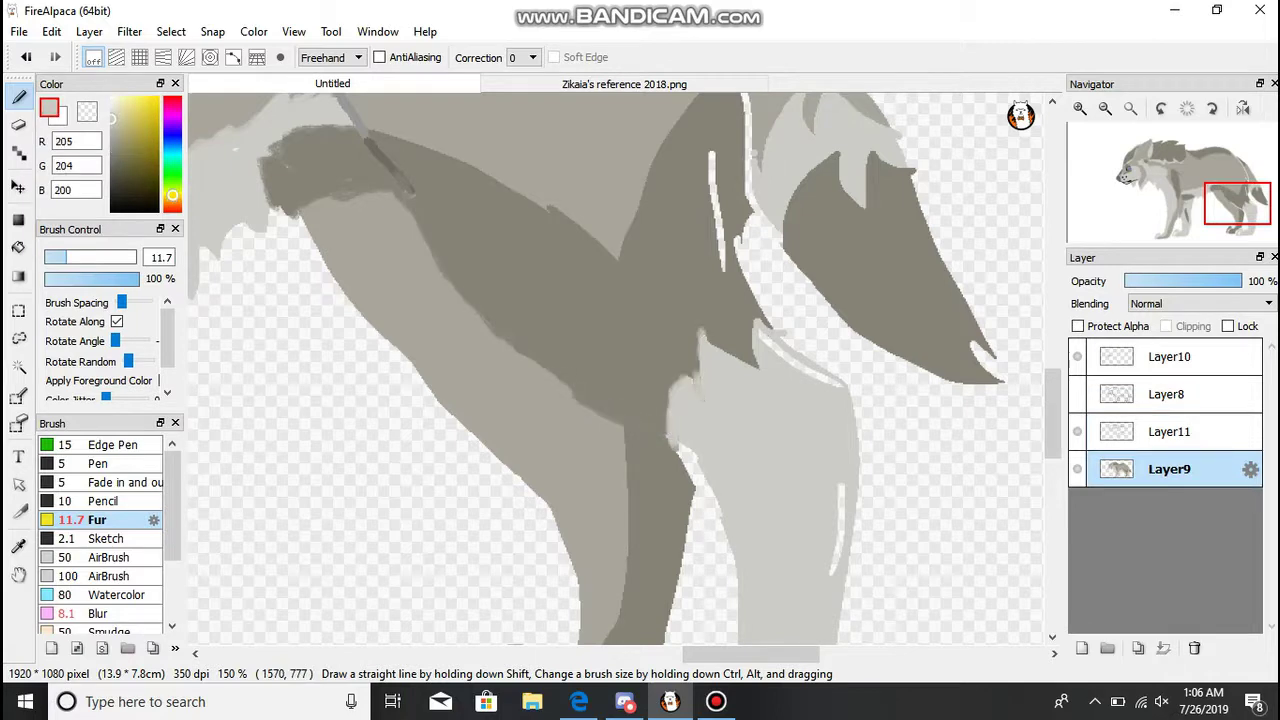
drag(838, 484, 837, 572)
- Cover the gap in the dark thigh marking and roughen its upper edge with Fur strokes in 134, 130, 119
alt+click(834, 350)
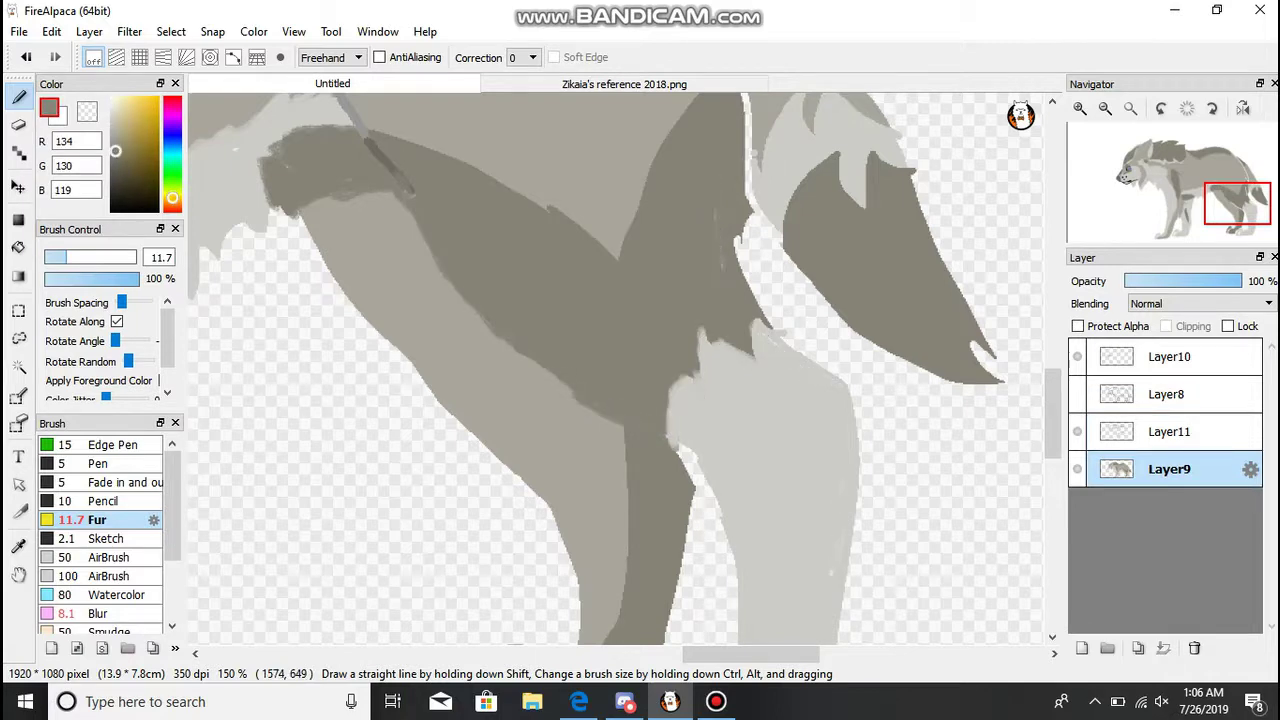
mouse_move(620, 230)
mouse_down()
mouse_move(665, 125)
mouse_move(730, 465)
mouse_up()
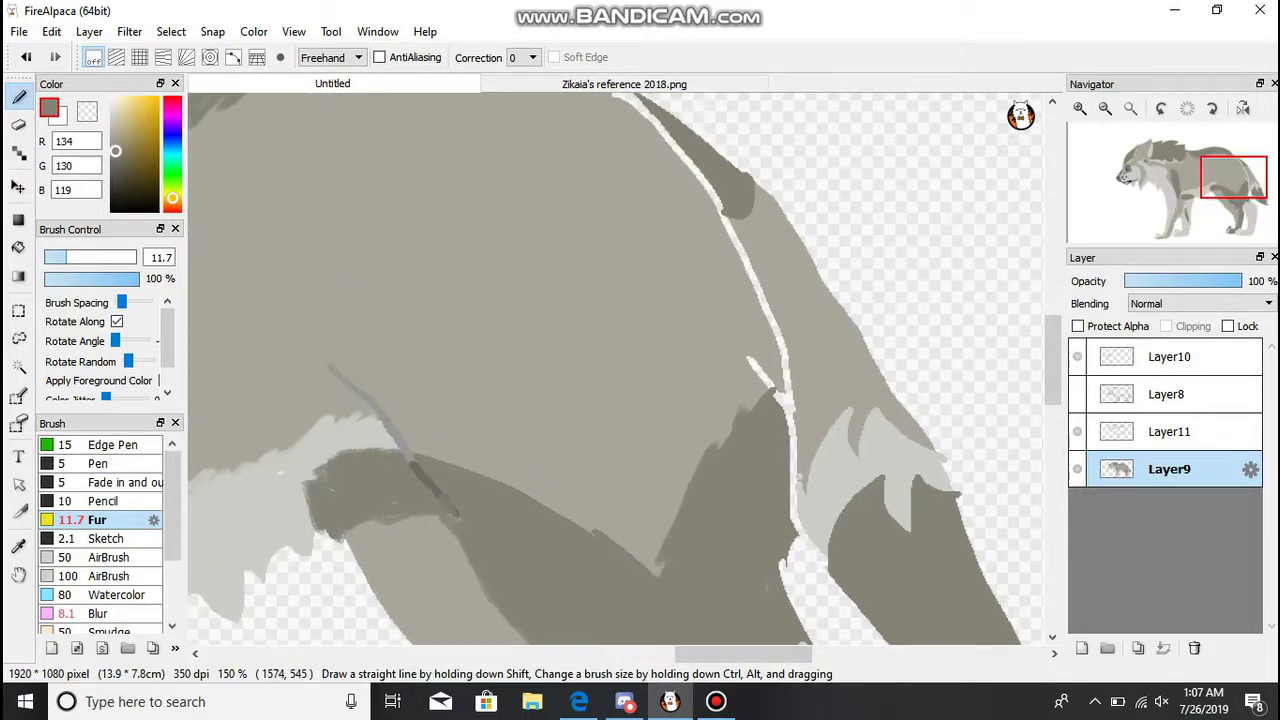
mouse_move(650, 560)
mouse_down()
mouse_move(634, 529)
mouse_move(442, 455)
mouse_up()
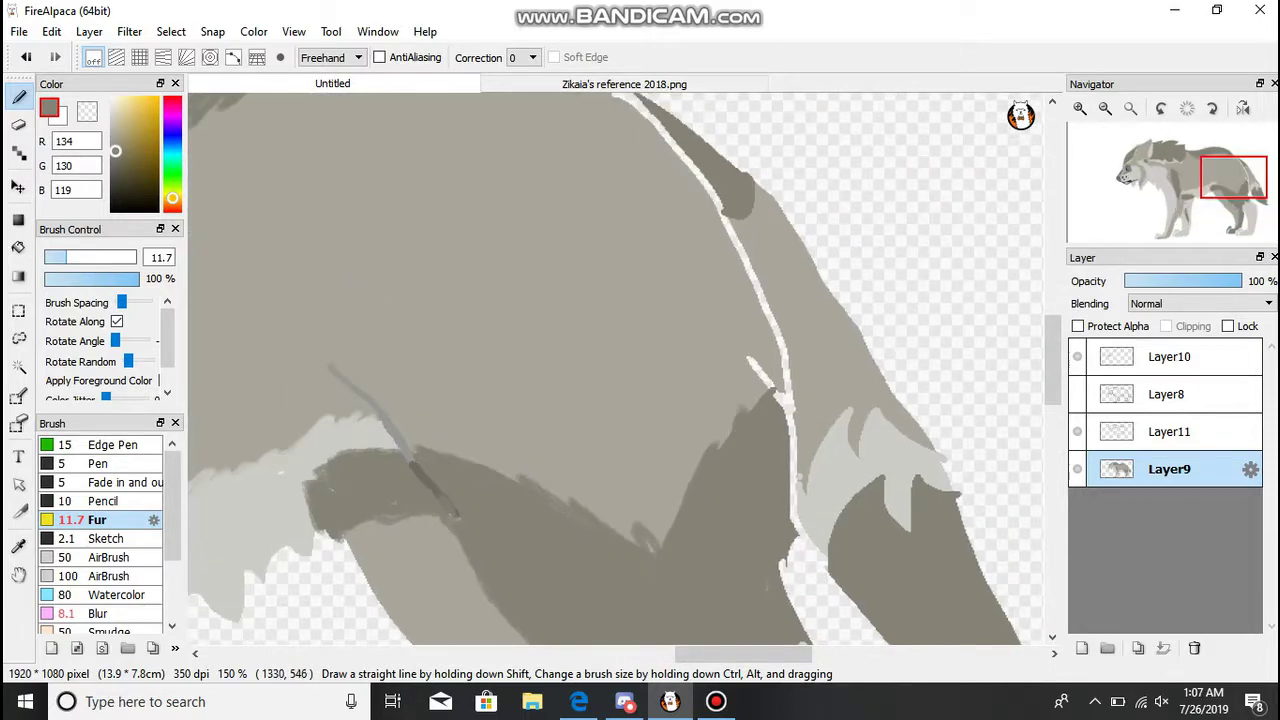
- Seal and fill the rump line's gap beside the tail with grey 151, 151, 151
click(111, 143)
click(97, 463)
scroll(615, 370, right, 3)
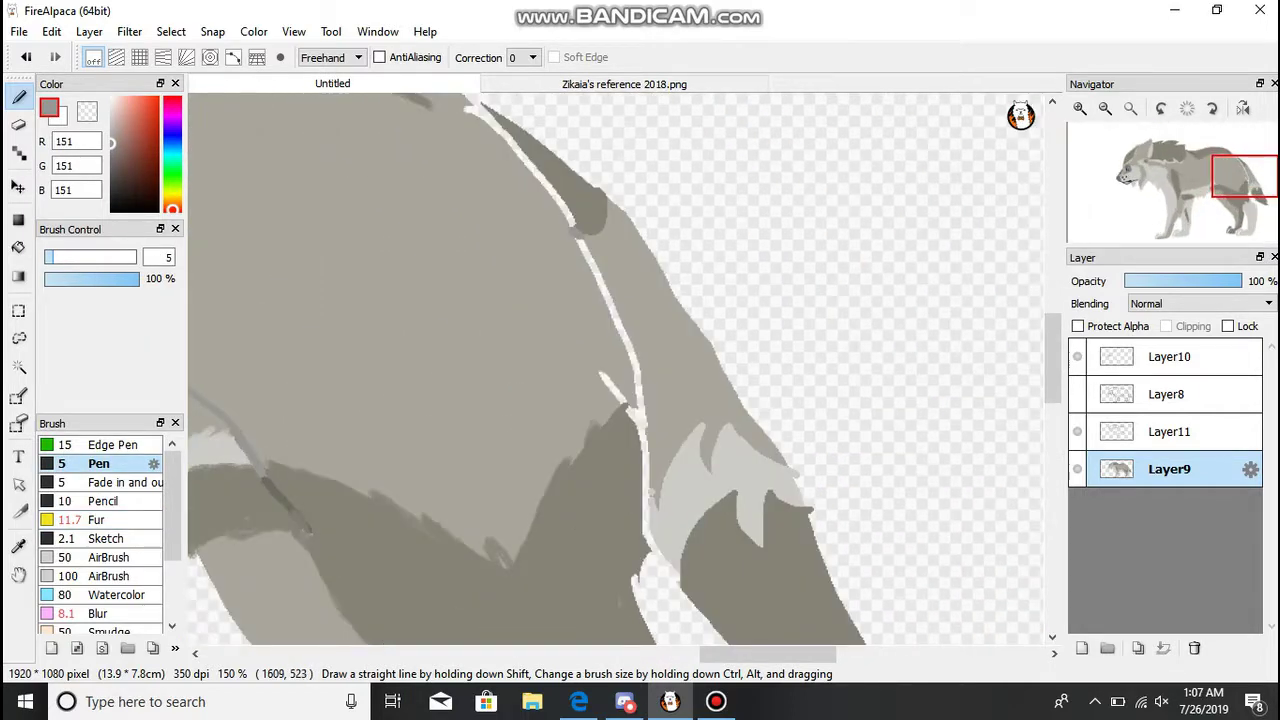
key(g)
click(610, 320)
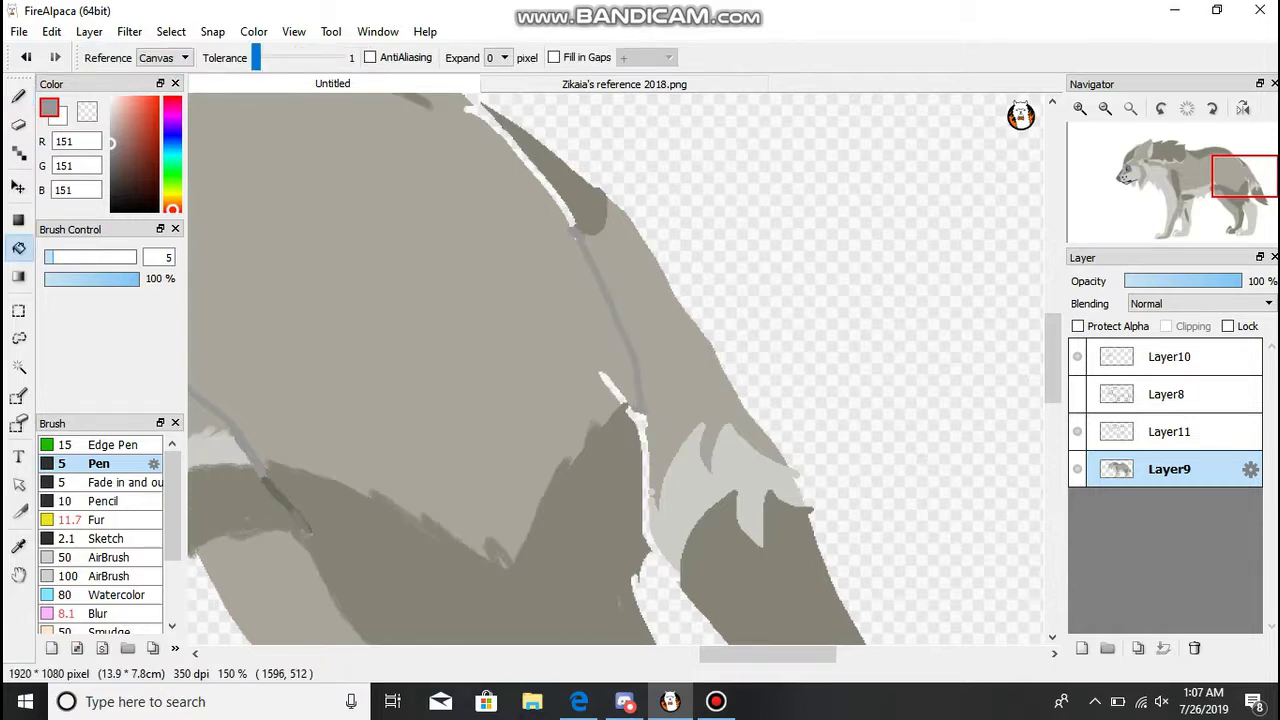
- Cover the white gaps along the rump line and the thigh's rear edge with Fur strokes in 134, 130, 119
key(b)
alt+click(560, 300)
click(97, 520)
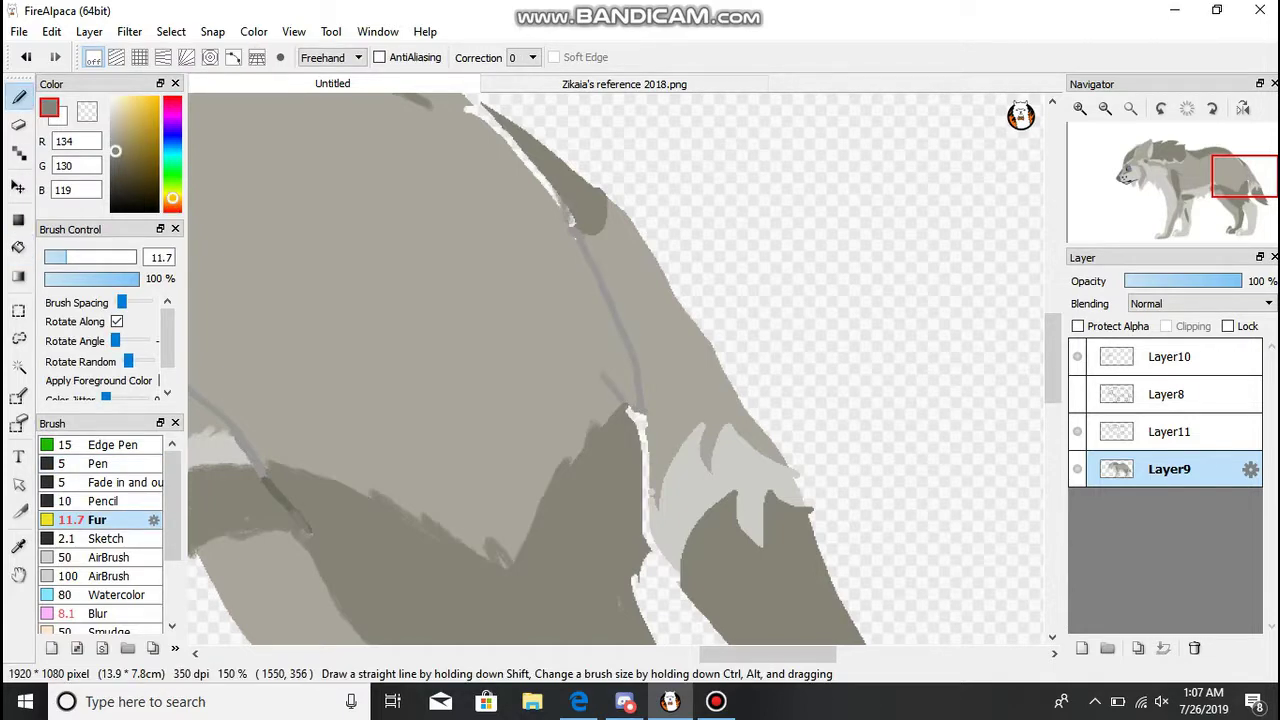
alt+click(560, 185)
drag(545, 165, 572, 232)
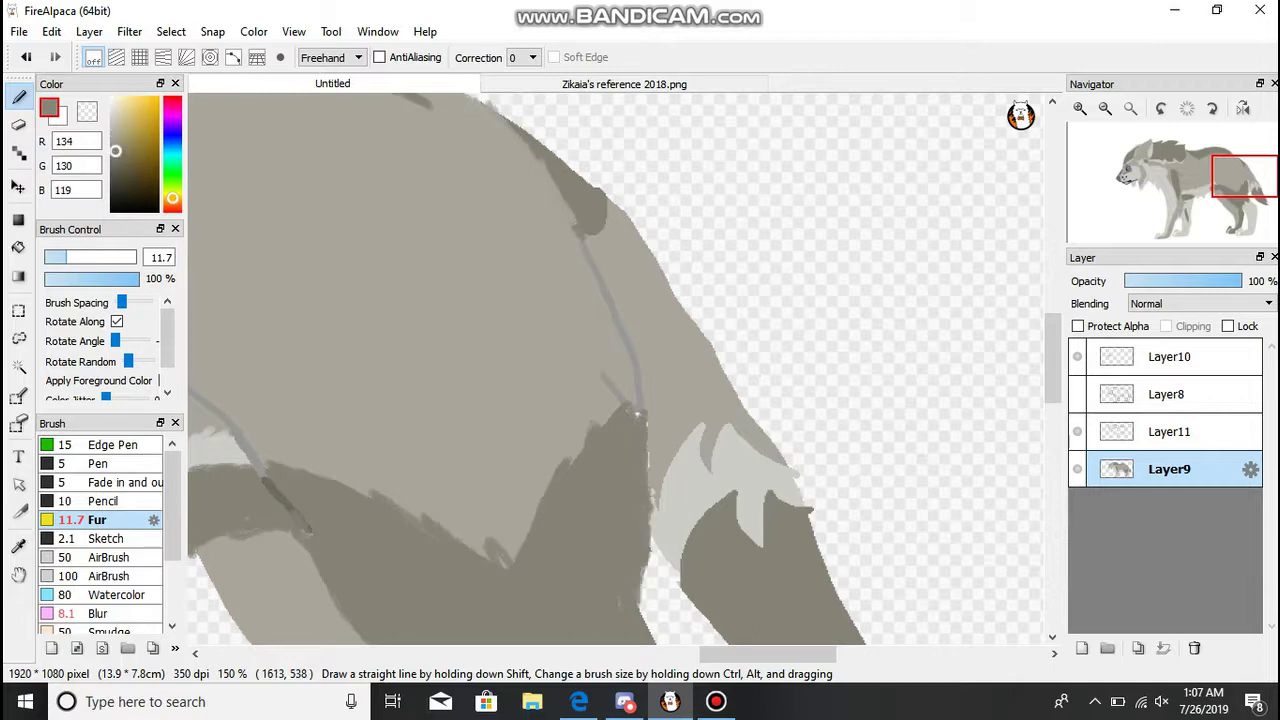
drag(637, 412, 870, 150)
- Roughen the hind leg's front edge below the belly with Fur strokes in 169, 165, 156
mouse_move(500, 640)
mouse_down()
mouse_move(700, 100)
mouse_move(330, 490)
mouse_up()
alt+click(370, 250)
drag(330, 200, 425, 335)
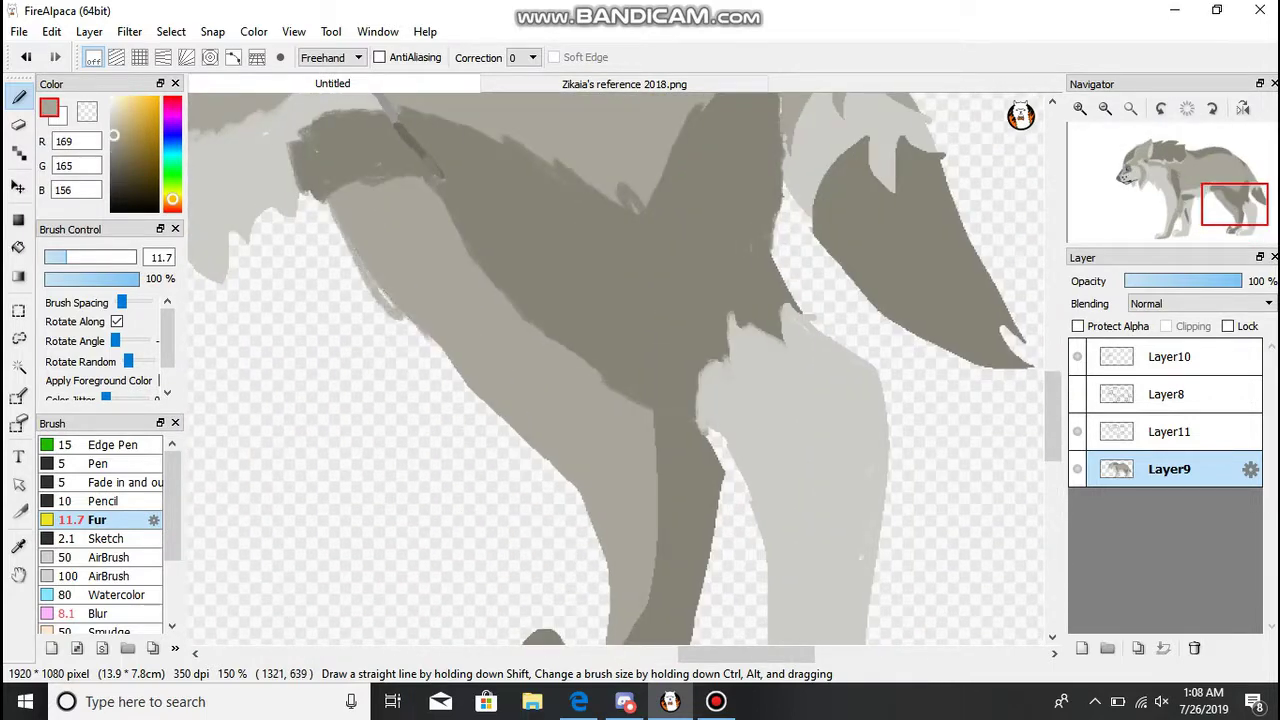
drag(355, 258, 490, 408)
drag(620, 300, 620, 200)
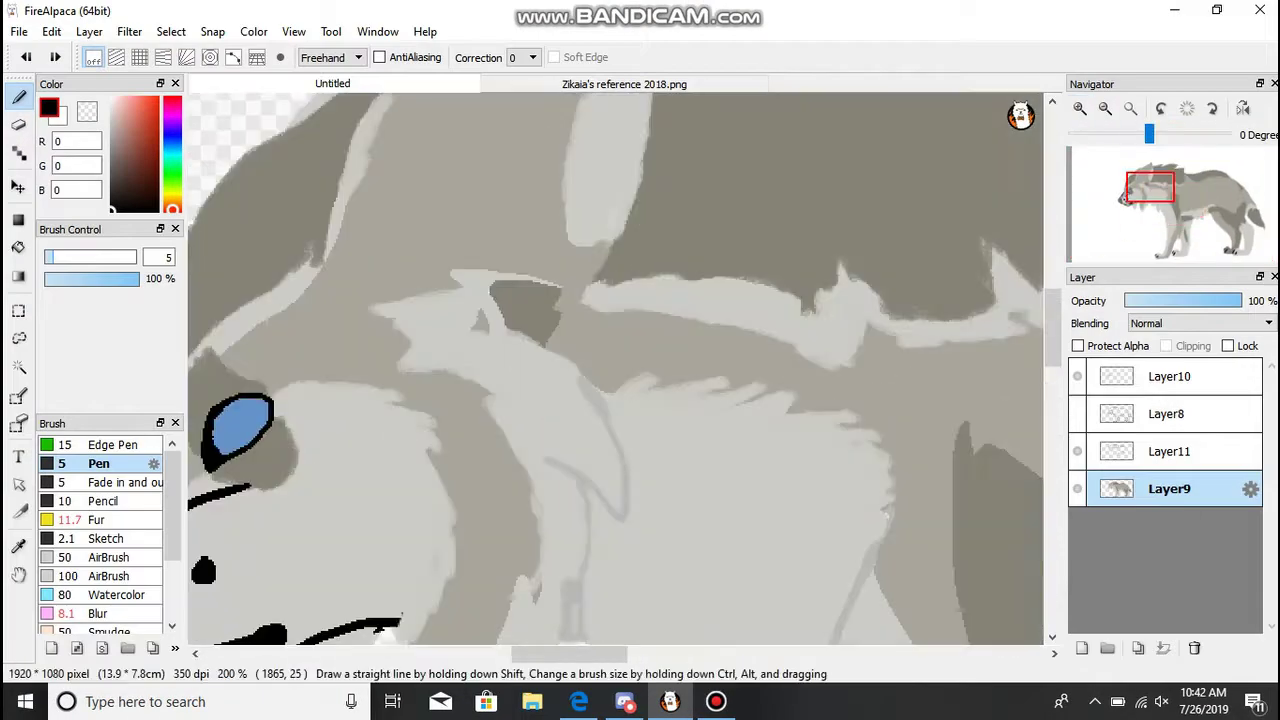
- Turn the chest's smooth lower edge into ragged fur with the 11.7 px Fur brush in 205, 204, 200
drag(885, 513, 900, 268)
alt+click(900, 268)
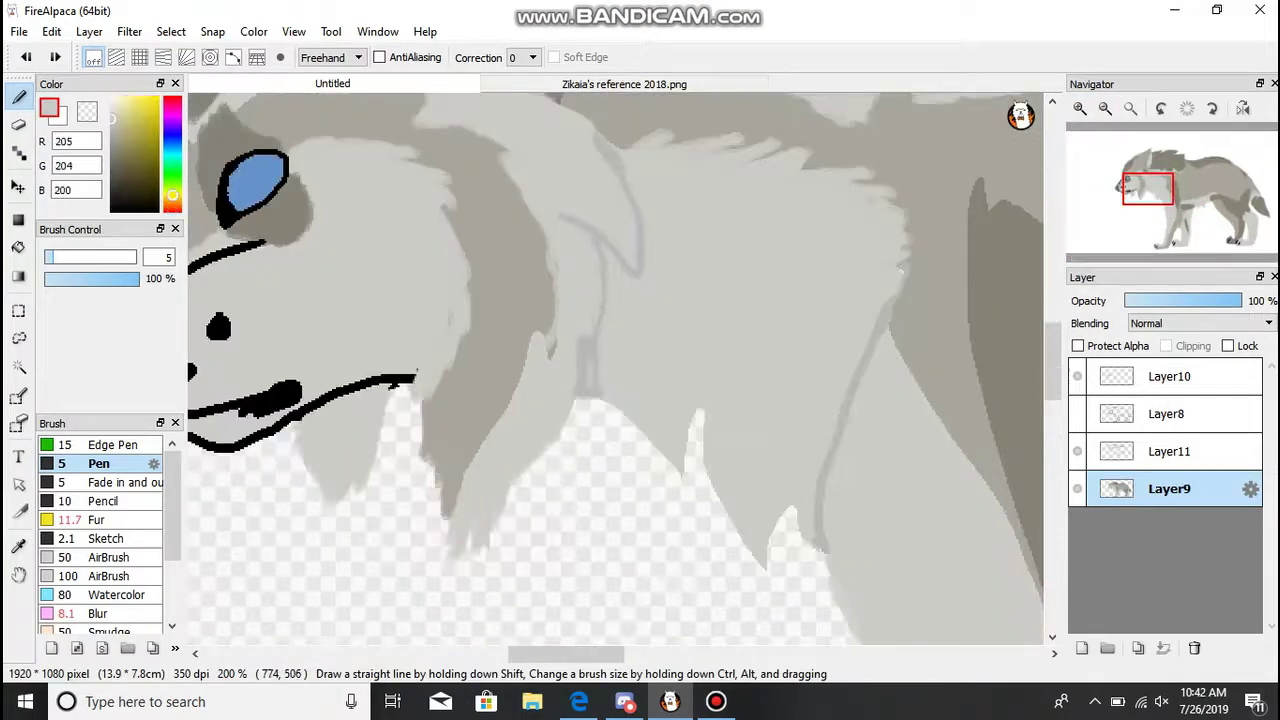
click(96, 520)
drag(690, 410, 790, 612)
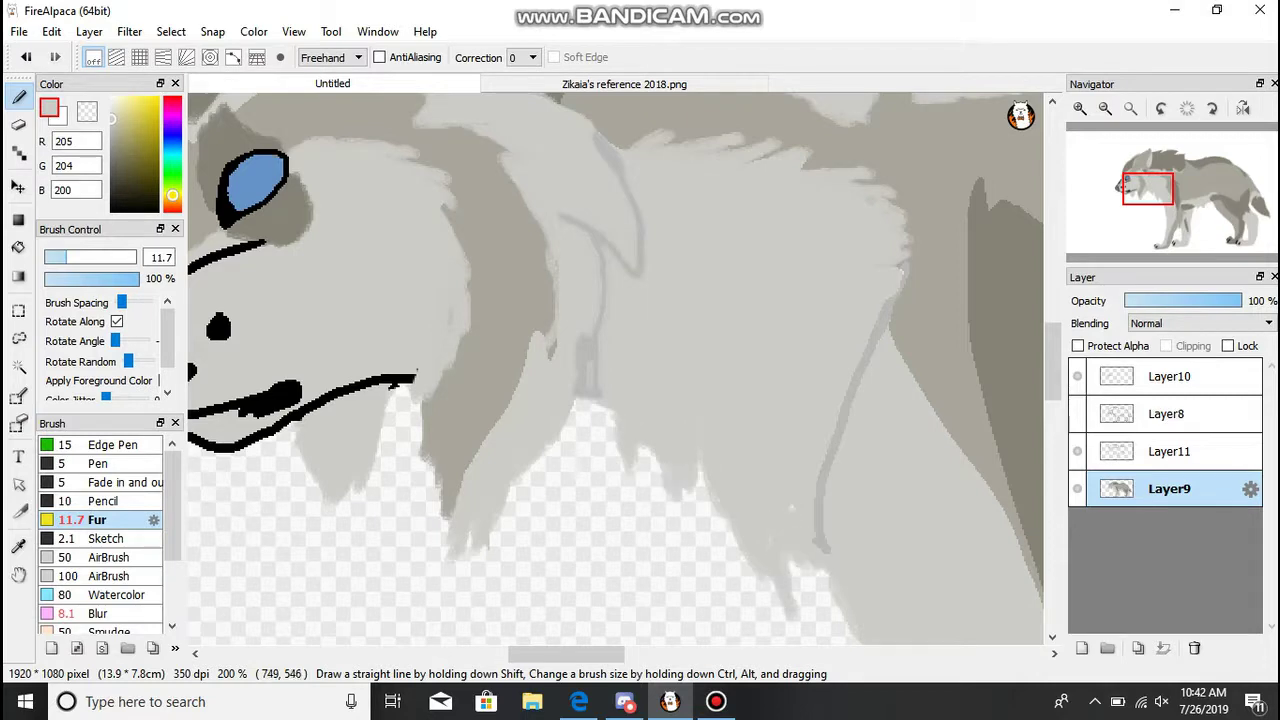
scroll(615, 370, down, 5)
scroll(615, 370, up, 5)
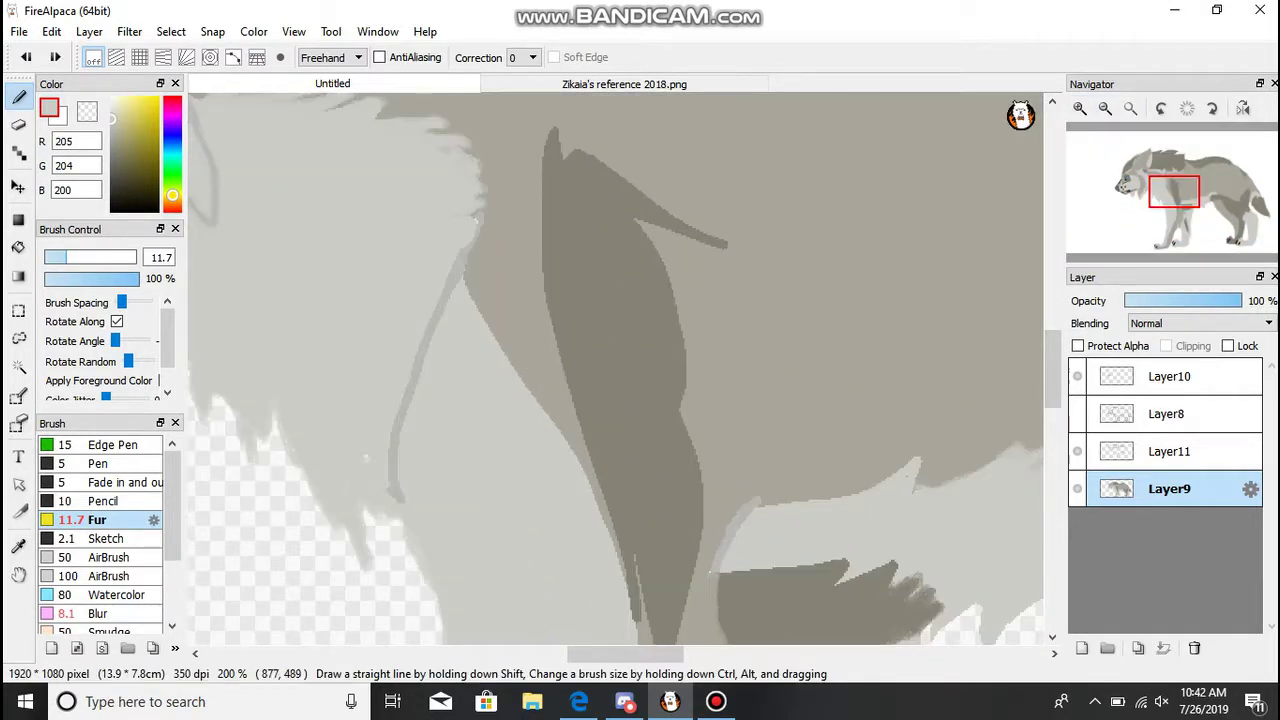
- Add Fur strokes in 205, 204, 200 along the rear edge of the far foreleg
scroll(615, 370, down, 3)
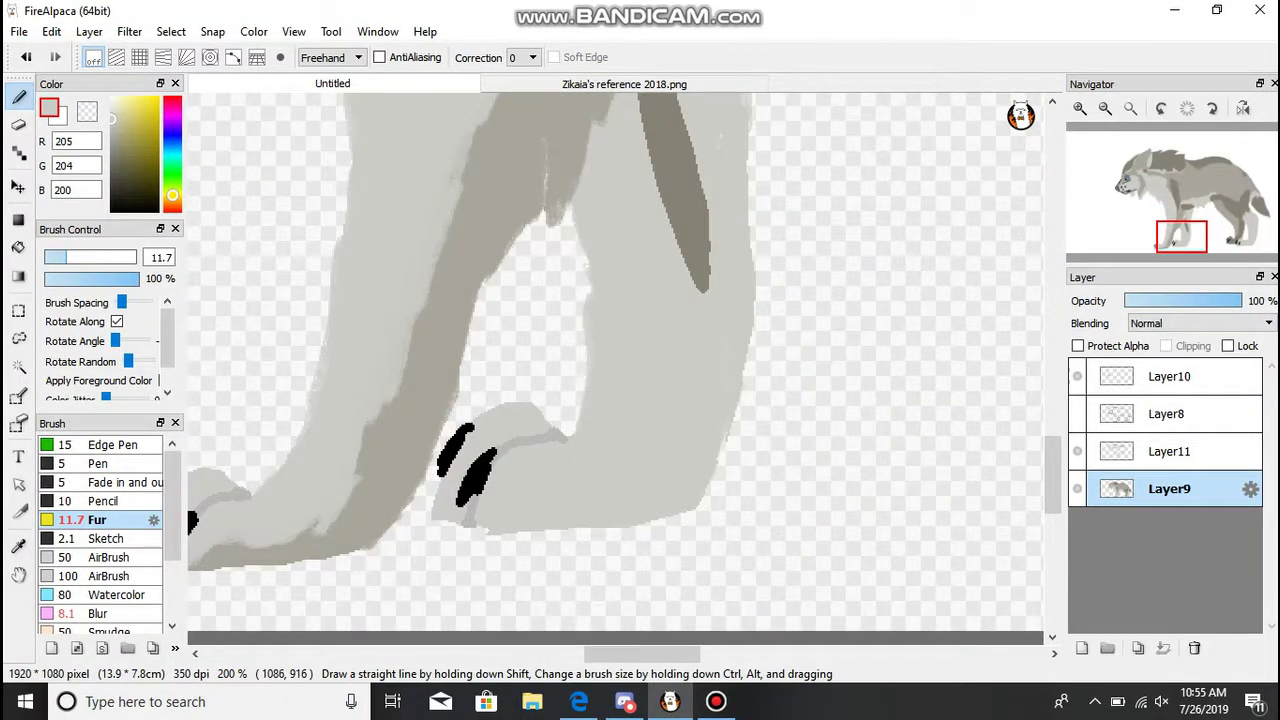
drag(755, 300, 755, 146)
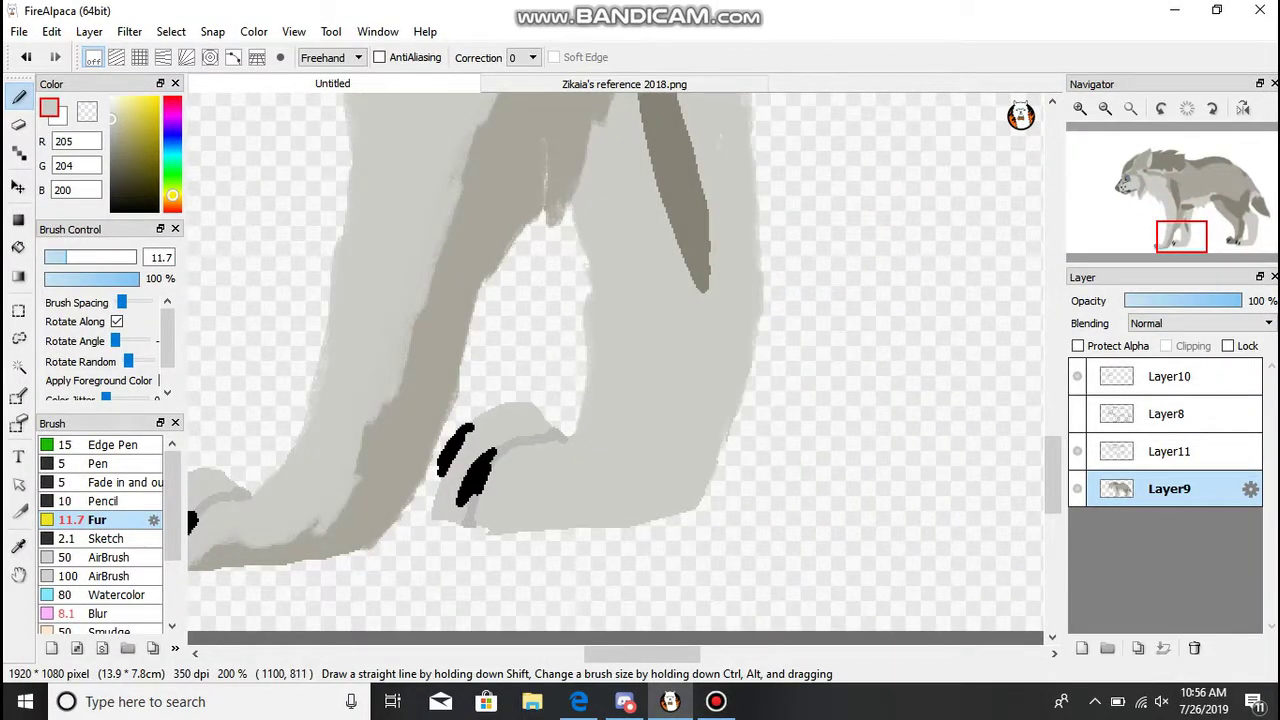
key(ctrl+minus)
key(ctrl+plus)
scroll(615, 370, down, 5)
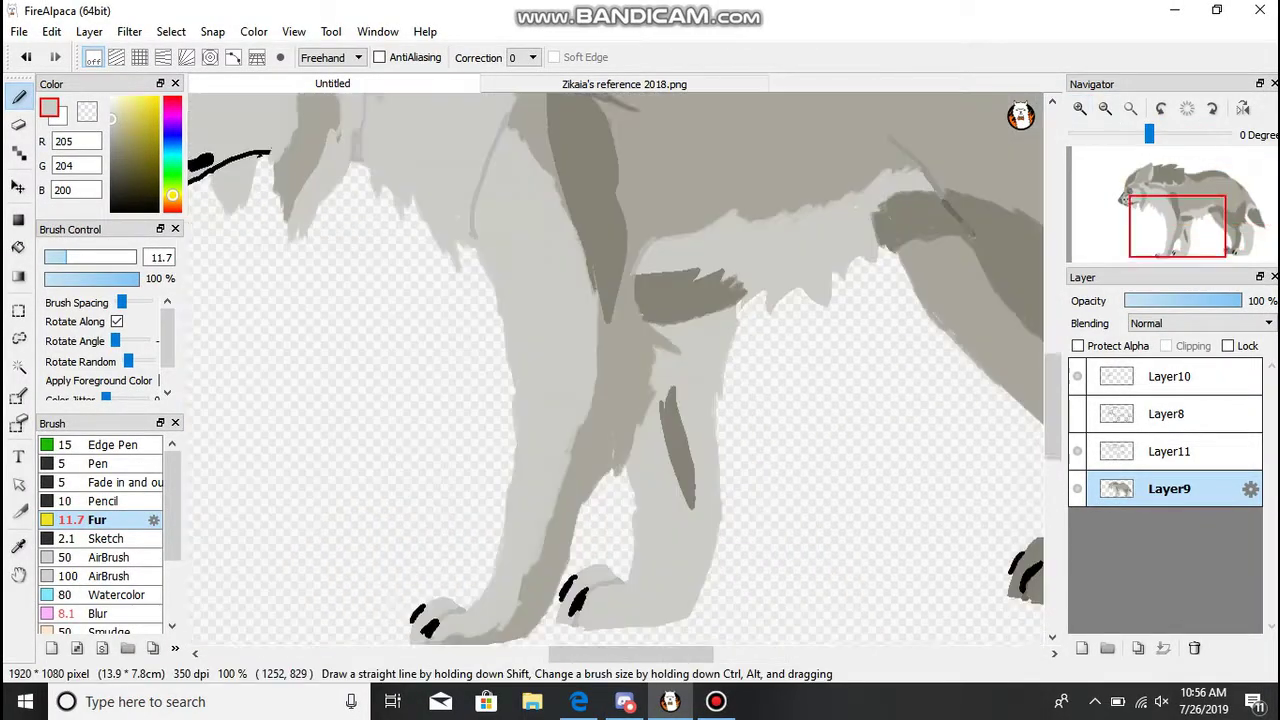
- Roughen and extend the rear end of the dark back marking with Fur strokes in 134, 130, 119
scroll(615, 370, up, 5)
scroll(615, 370, right, 4)
alt+click(628, 343)
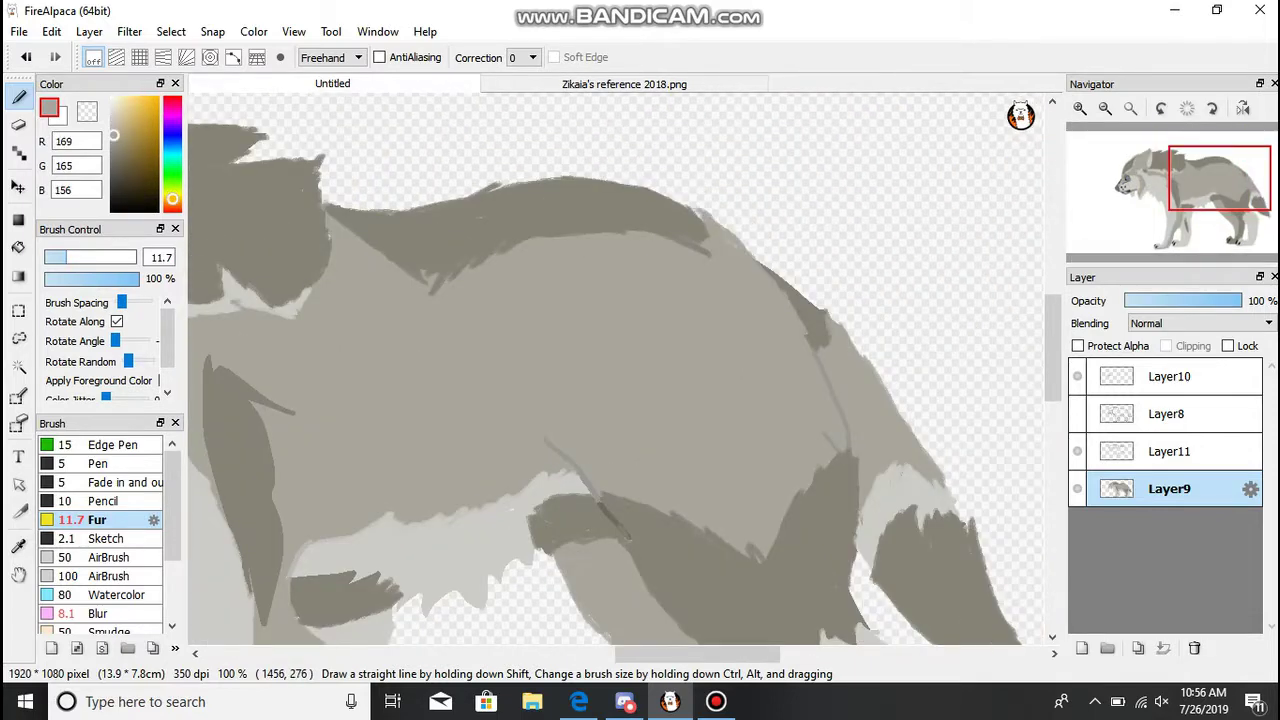
key(e)
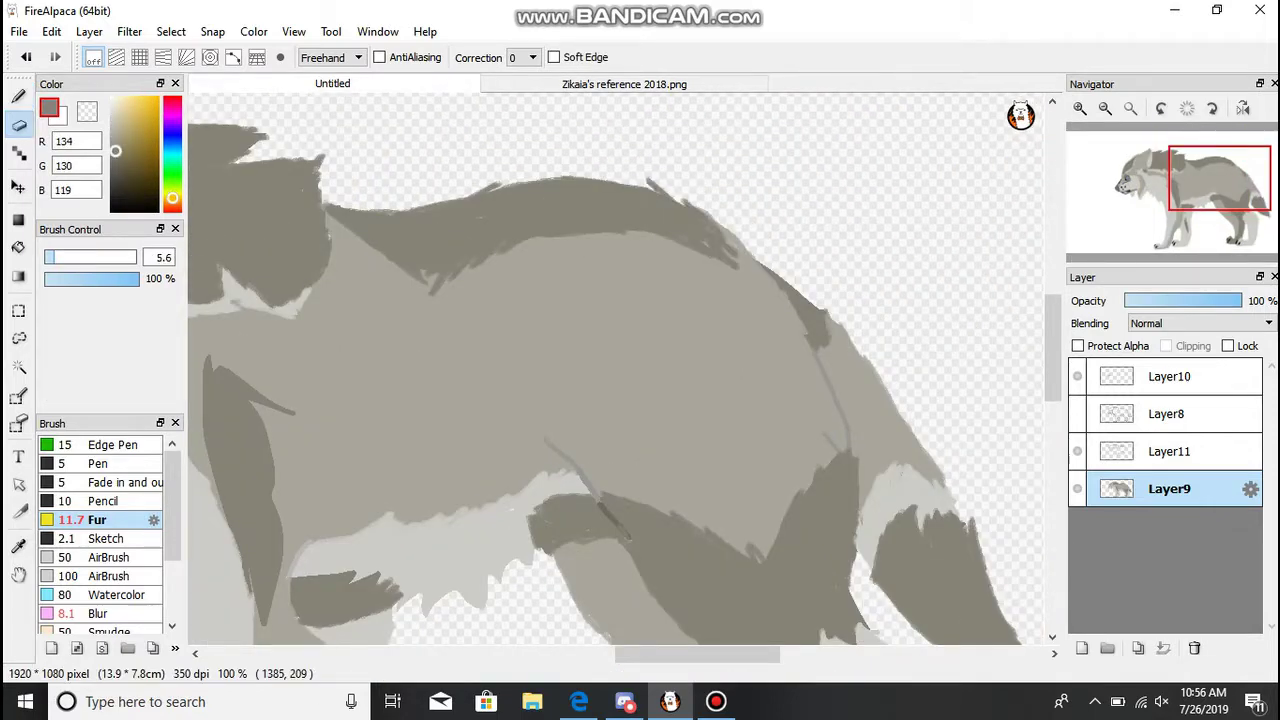
key(b)
- Give the dark shoulder marking furry edges down to its tip on the foreleg in 134, 130, 119
scroll(615, 370, left, 4)
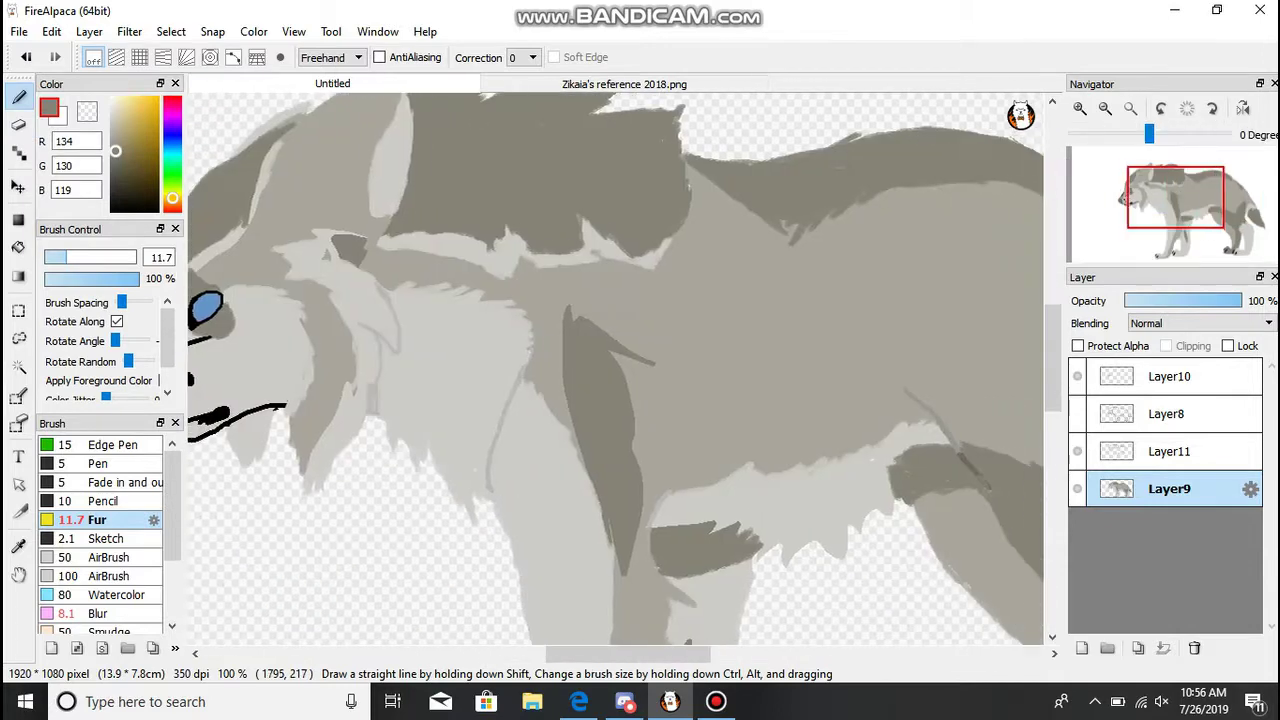
key(ctrl+plus)
key(ctrl+plus)
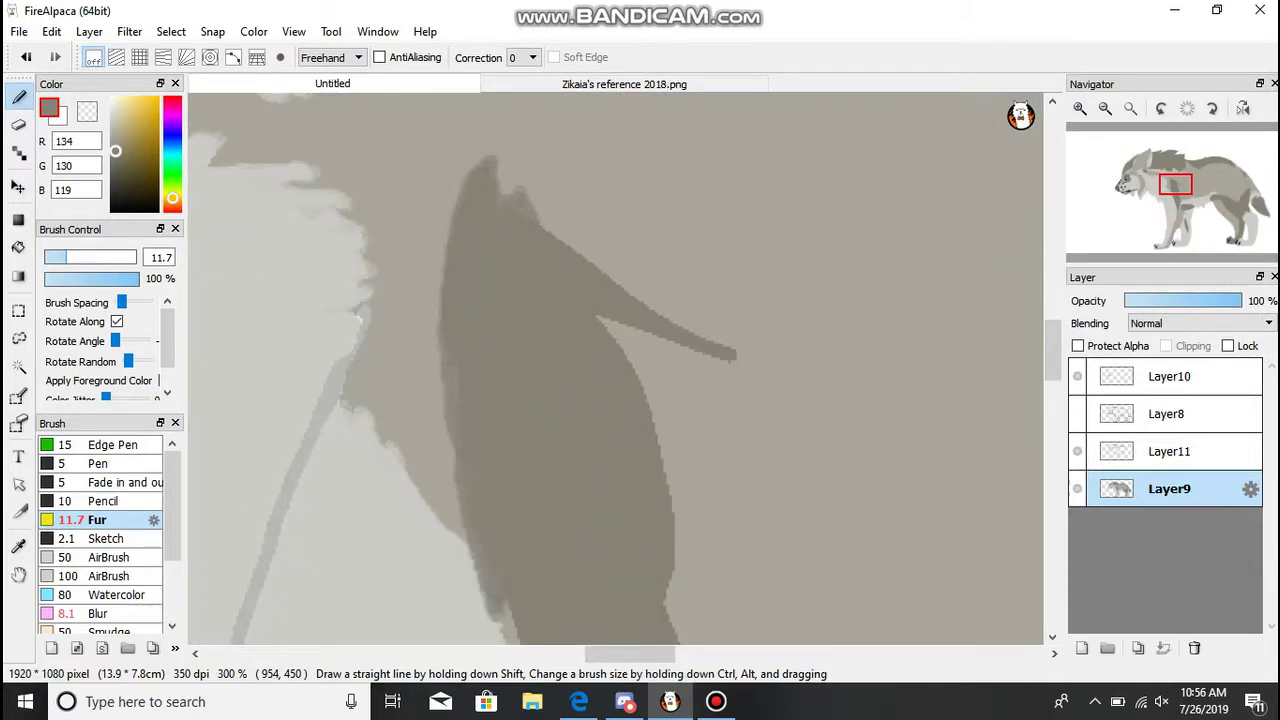
scroll(1052, 350, down, 3)
scroll(615, 370, down, 2)
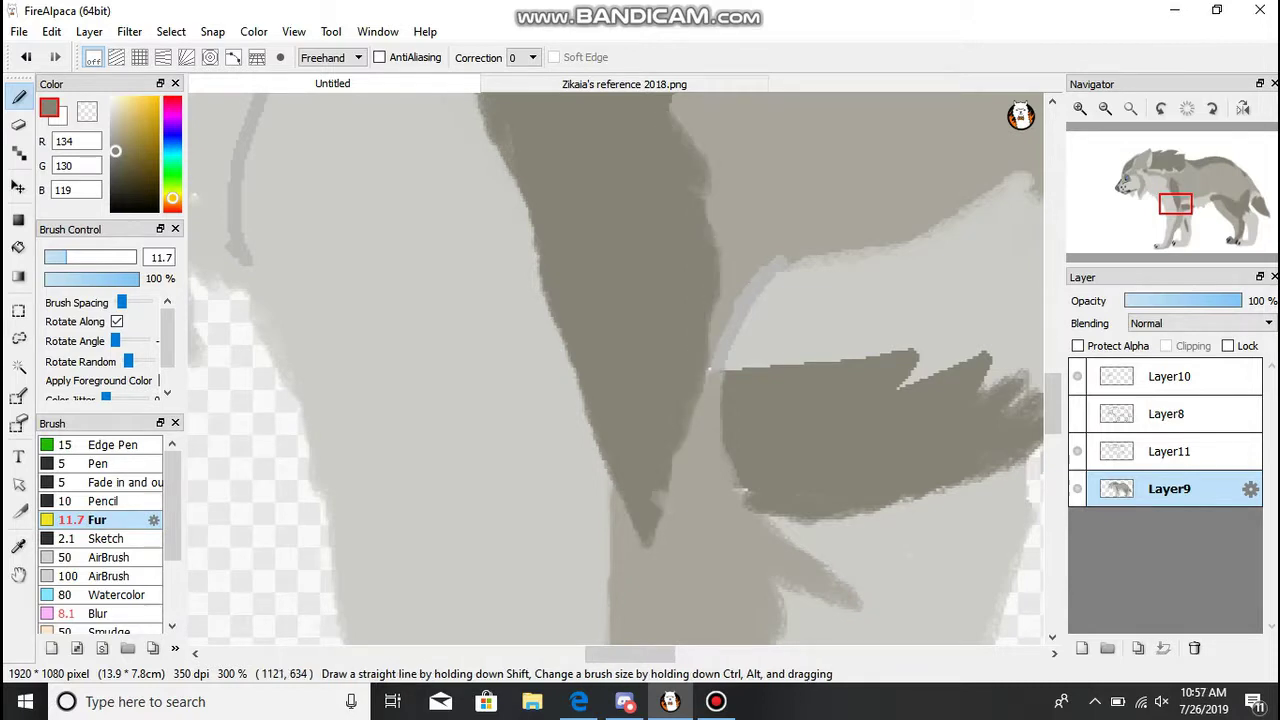
scroll(615, 370, up, 5)
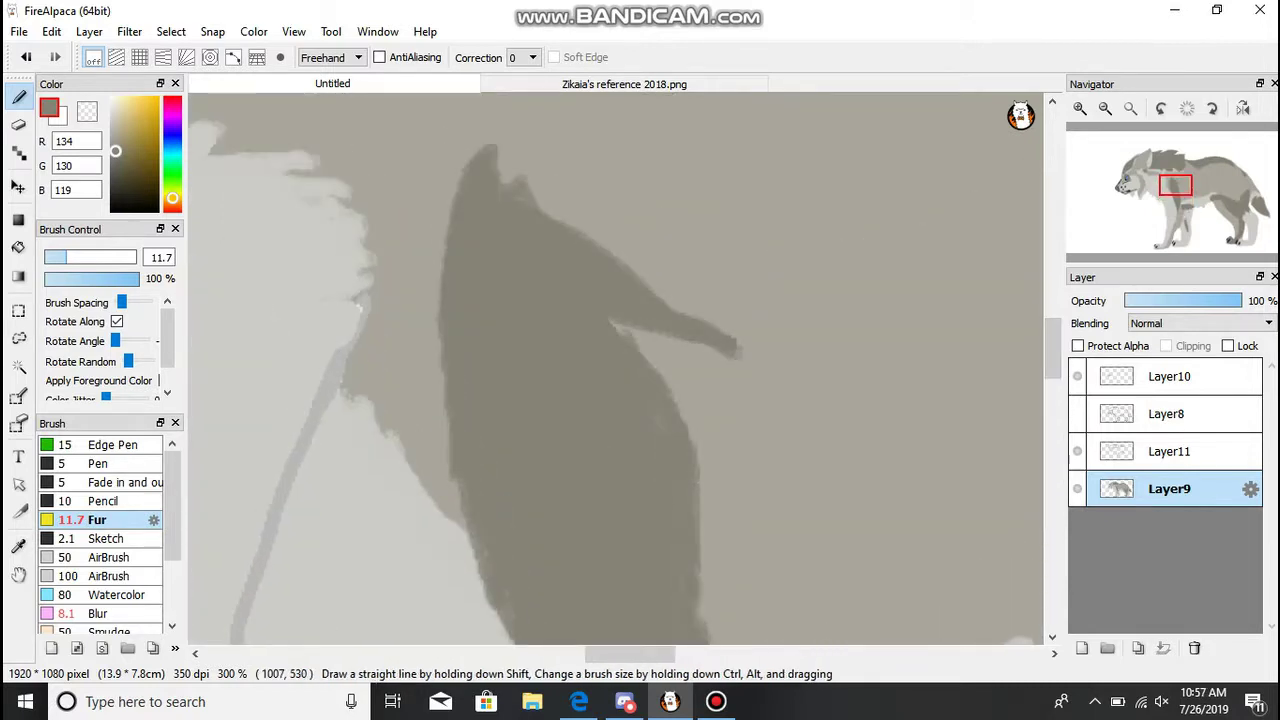
scroll(615, 370, down, 5)
- Draw a small highlight on the nose with the 5 px Pen in 233, 233, 233
key(ctrl+0)
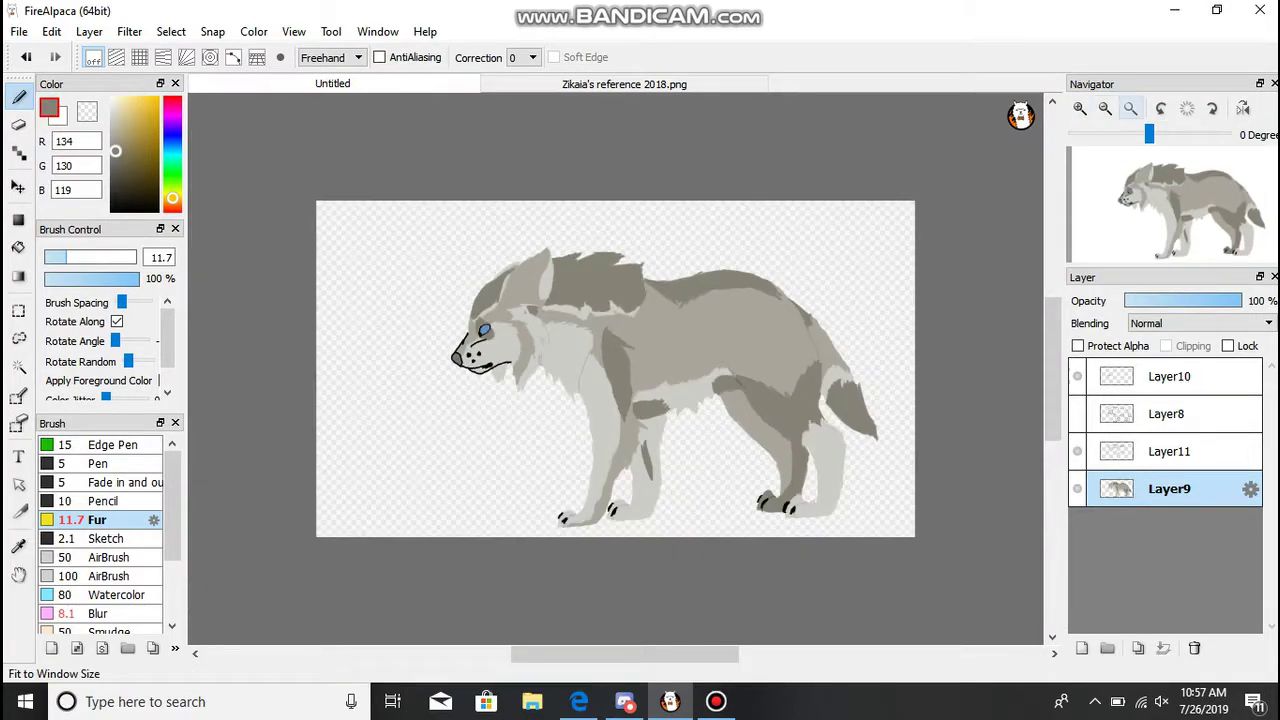
click(1080, 108)
click(1080, 108)
drag(1173, 203, 1126, 185)
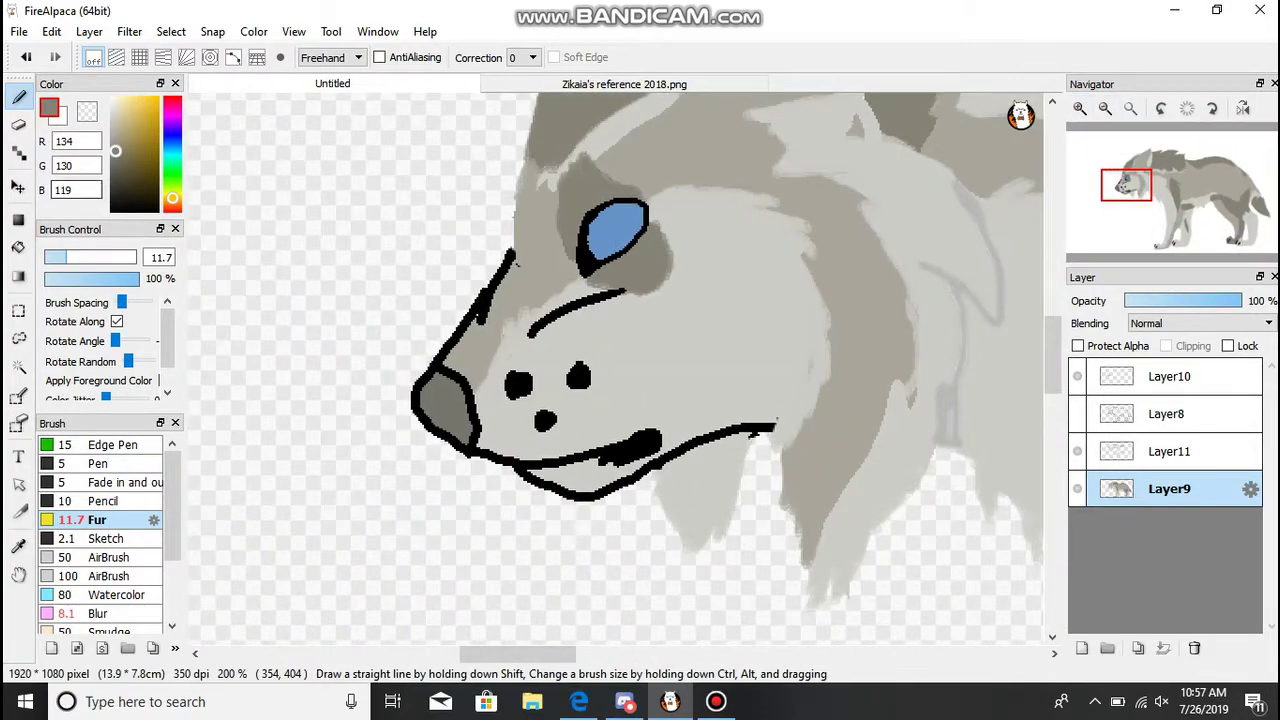
click(98, 463)
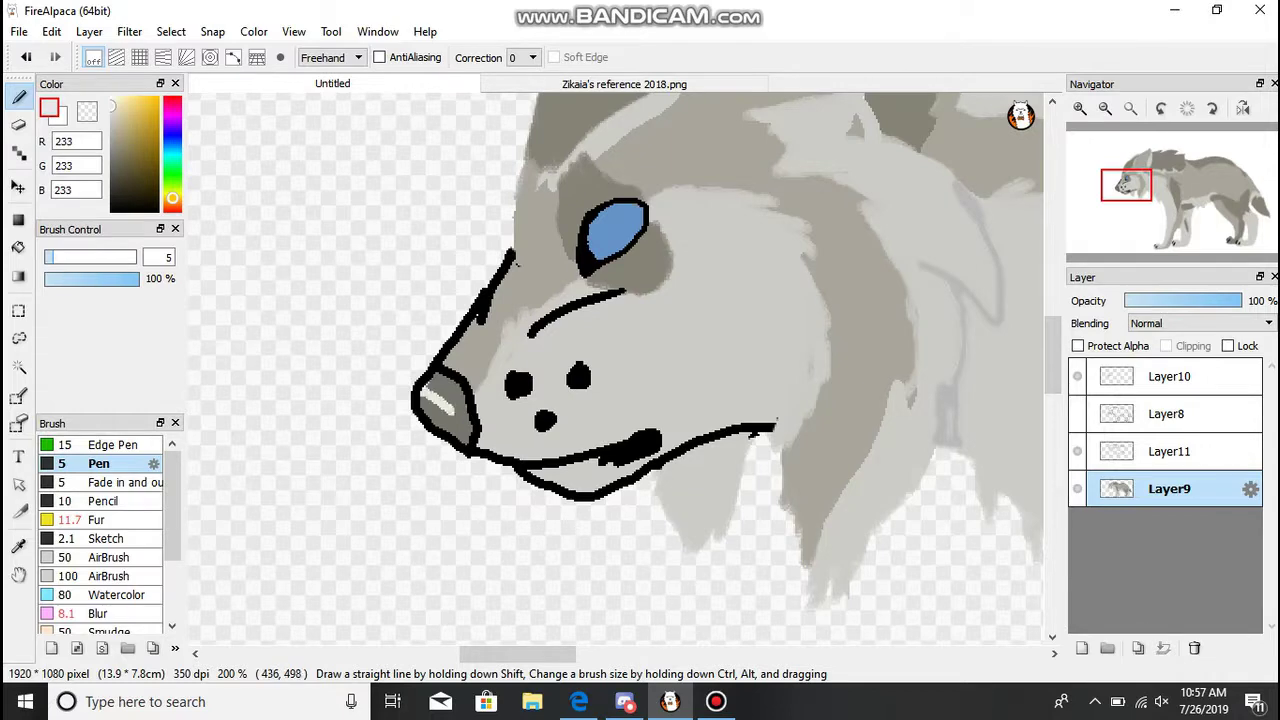
click(1130, 108)
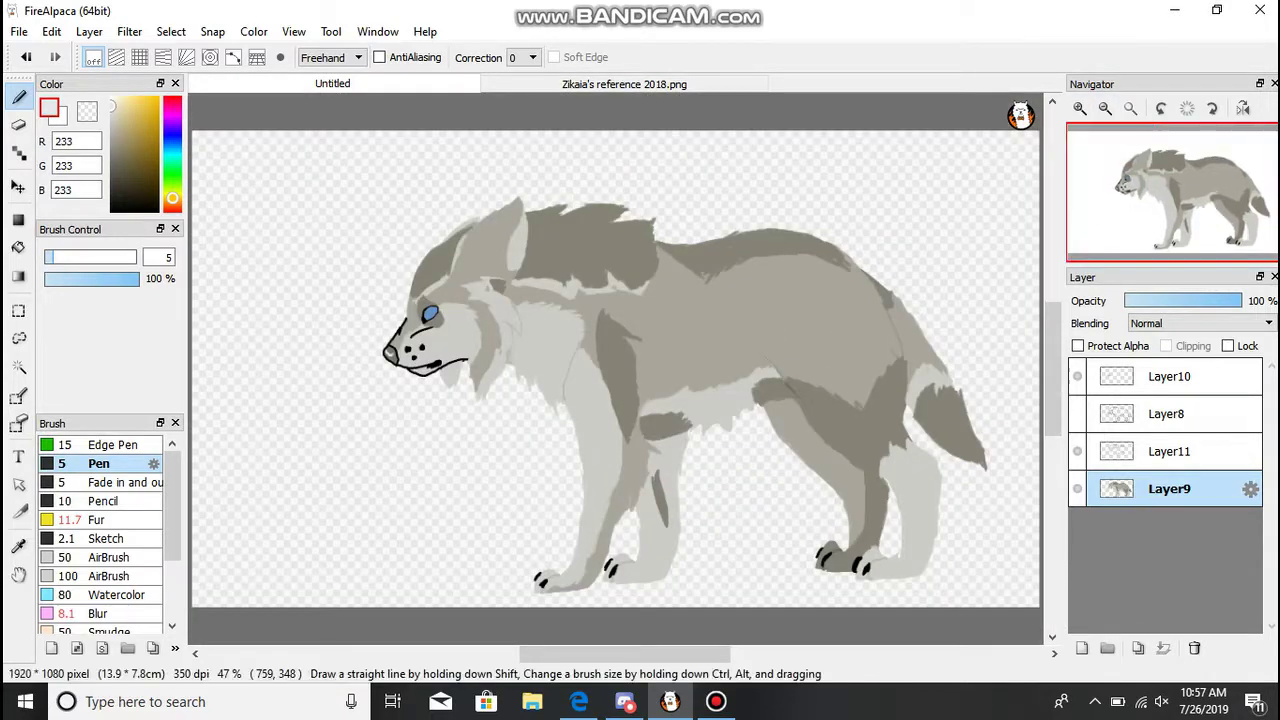
- Merge the wolf's upper layers down into Layer9 and hide it, with a new empty Layer12 active beneath it
key(ctrl+shift+n)
click(1172, 451)
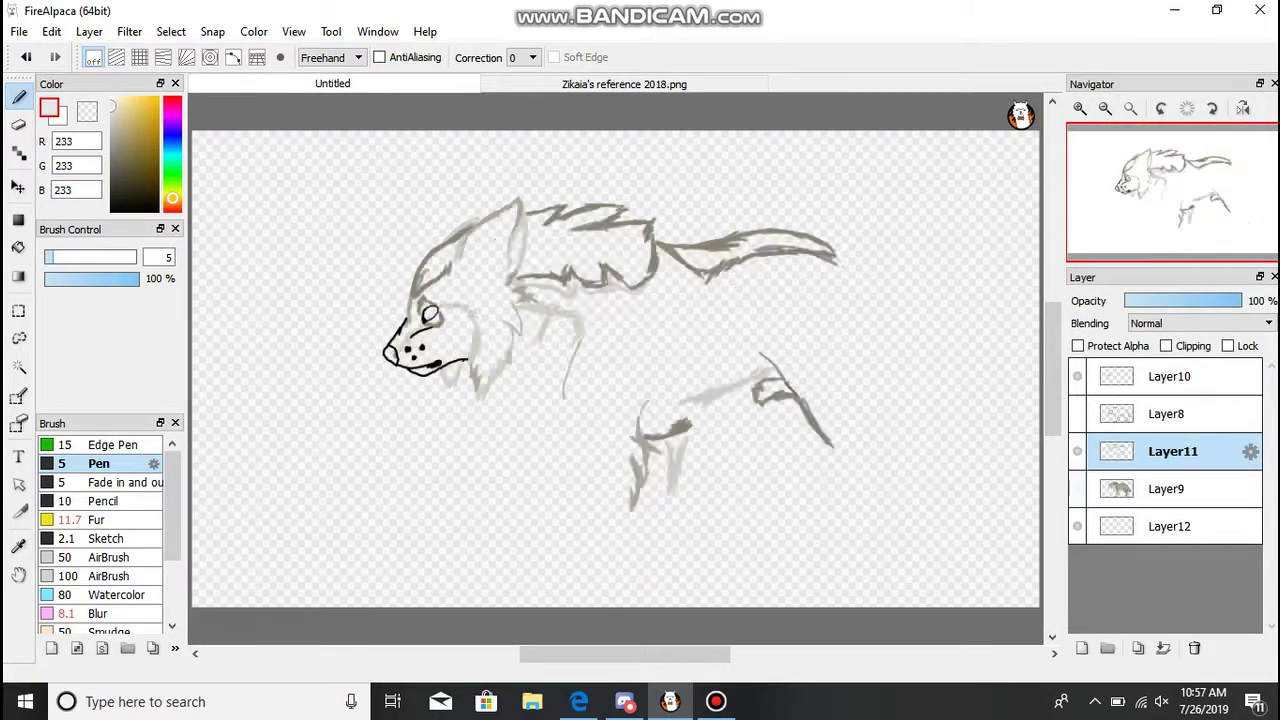
click(1163, 648)
click(1163, 648)
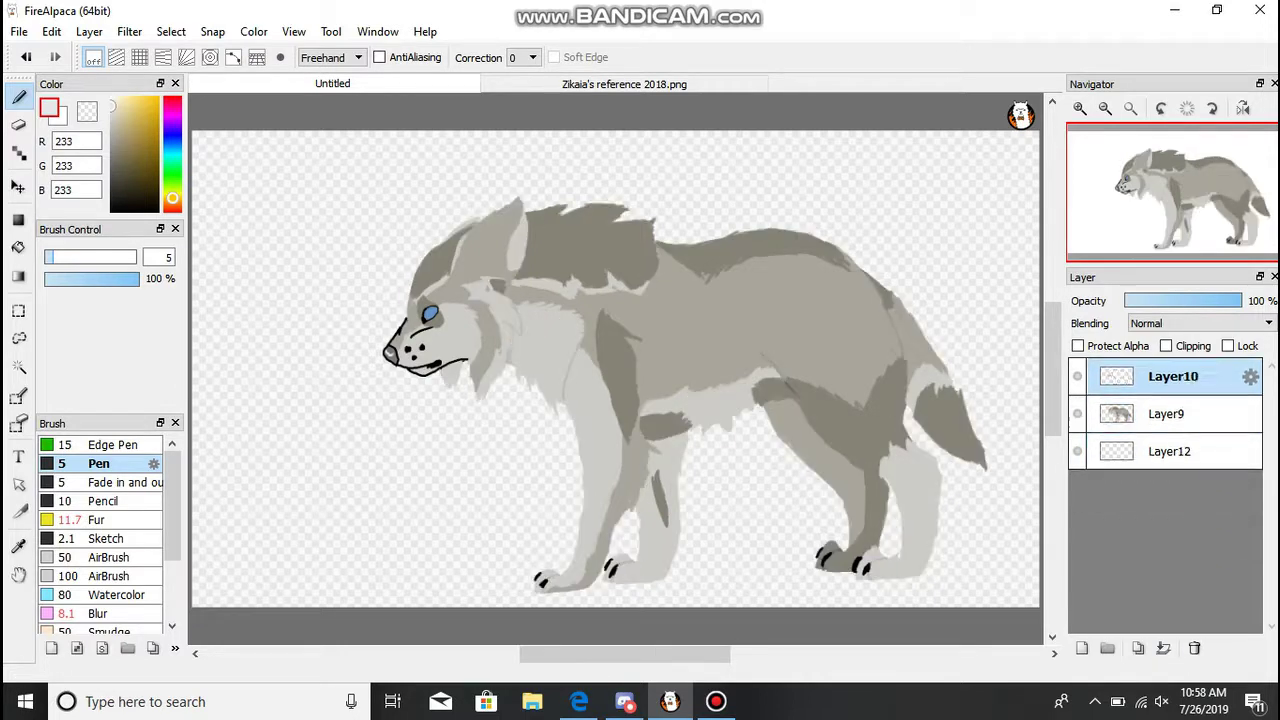
click(1163, 648)
click(1077, 376)
click(1172, 413)
- Try painting a blue water area in the canvas's lower-left corner with the AirBrush in 157, 169, 214
click(121, 125)
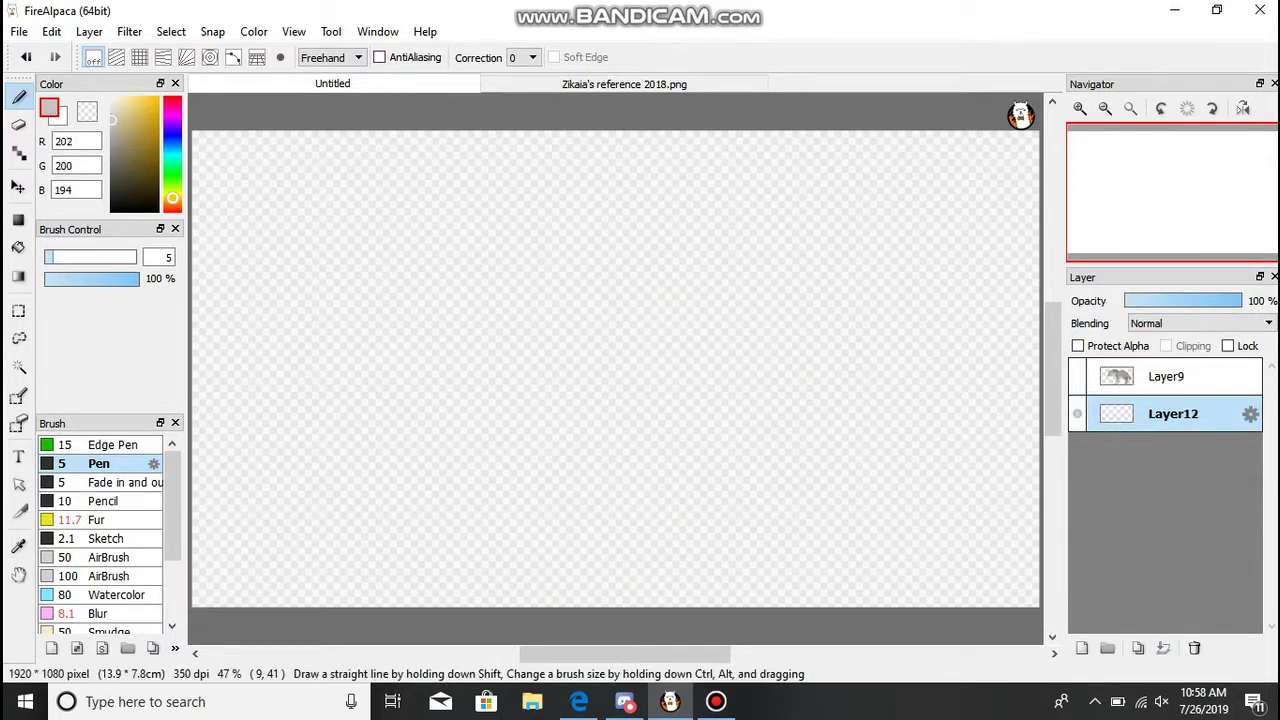
click(172, 138)
click(125, 119)
click(100, 576)
mouse_move(200, 540)
mouse_down()
mouse_move(380, 530)
mouse_move(300, 500)
mouse_move(260, 590)
mouse_move(325, 557)
mouse_move(450, 560)
mouse_move(480, 580)
mouse_up()
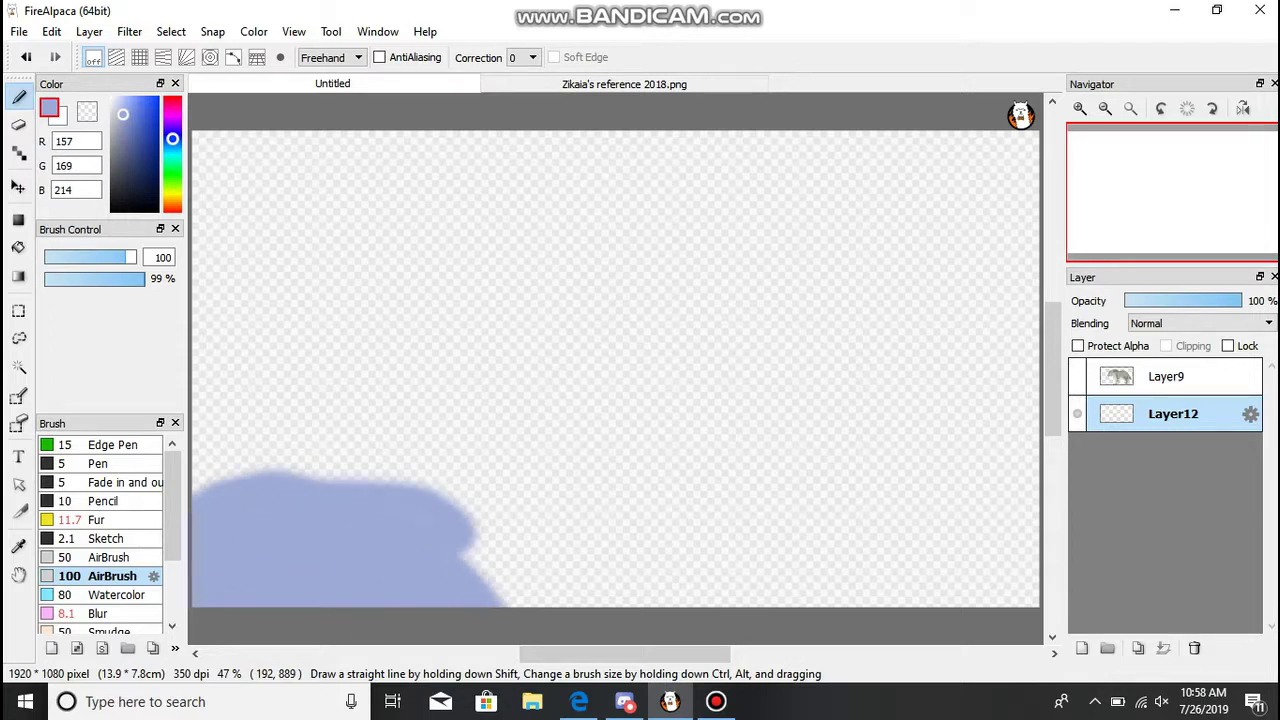
key(ctrl+z)
click(26, 57)
mouse_move(250, 545)
mouse_down()
mouse_move(510, 540)
mouse_move(560, 500)
mouse_move(570, 560)
mouse_up()
key(ctrl+z)
- Paint the water with the 80 px Watercolor brush in 92, 104, 153 and trim its upper edge with a larger eraser
click(115, 594)
mouse_move(200, 560)
mouse_down()
mouse_move(340, 560)
mouse_move(510, 590)
mouse_move(344, 558)
mouse_up()
key(e)
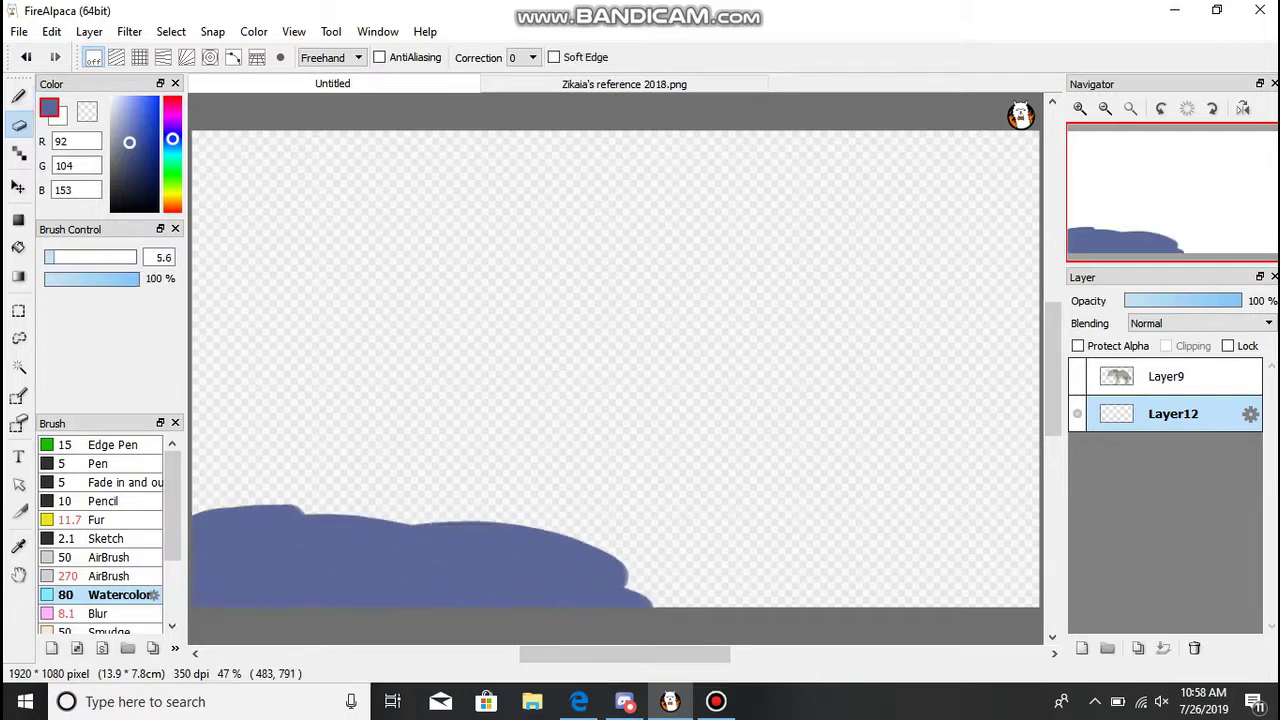
drag(50, 257, 137, 257)
mouse_move(200, 502)
mouse_down()
mouse_move(580, 540)
mouse_move(610, 580)
mouse_up()
key(b)
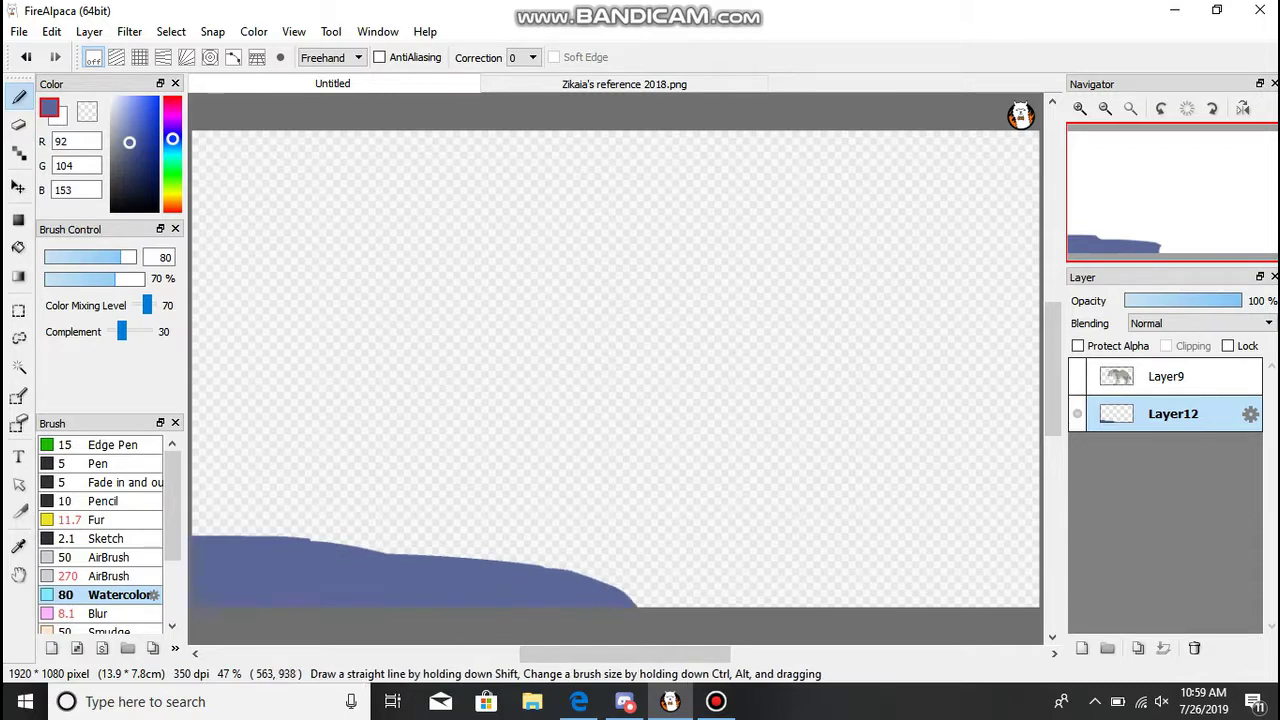
- Show the wolf on Layer9 and move the water leftward until it ends just before the front paw
click(1077, 376)
key(v)
mouse_move(400, 570)
mouse_down()
mouse_move(280, 515)
mouse_move(281, 562)
mouse_up()
key(b)
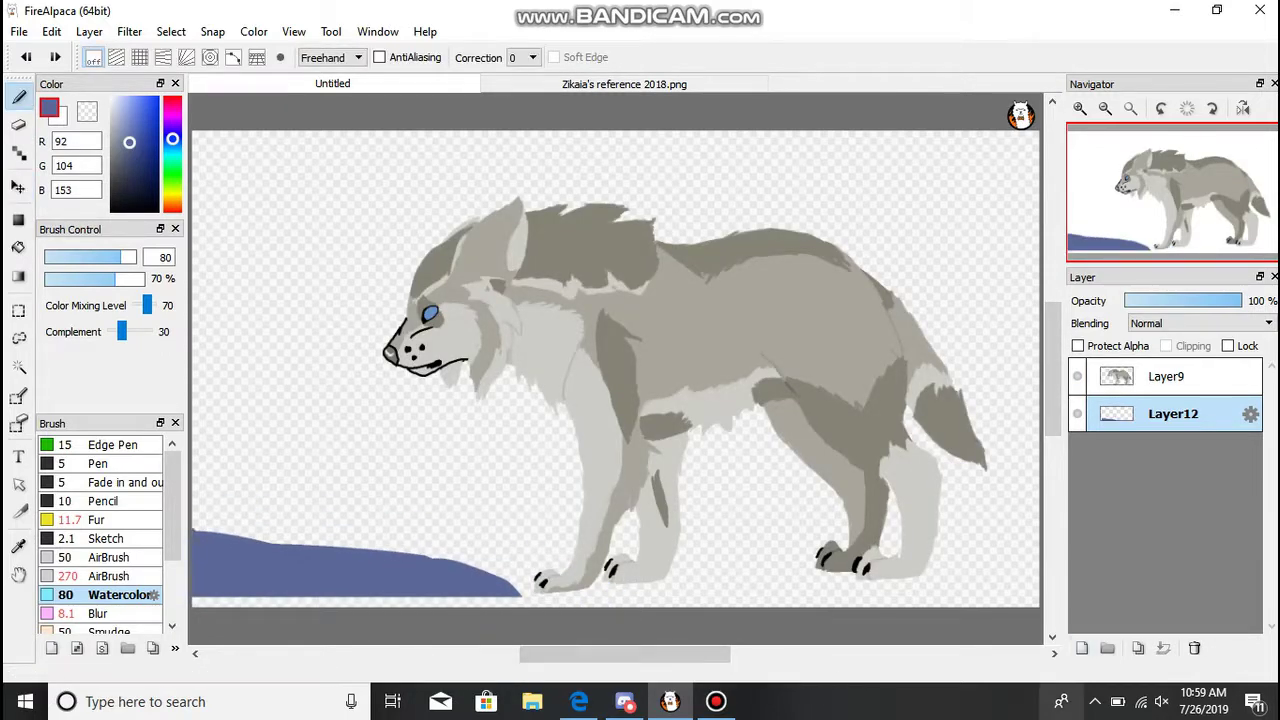
- Paint a green ground strip in 105, 155, 132 on a new layer beneath the water layer
click(1081, 648)
drag(1170, 413, 1170, 451)
click(172, 173)
drag(172, 173, 172, 159)
click(117, 149)
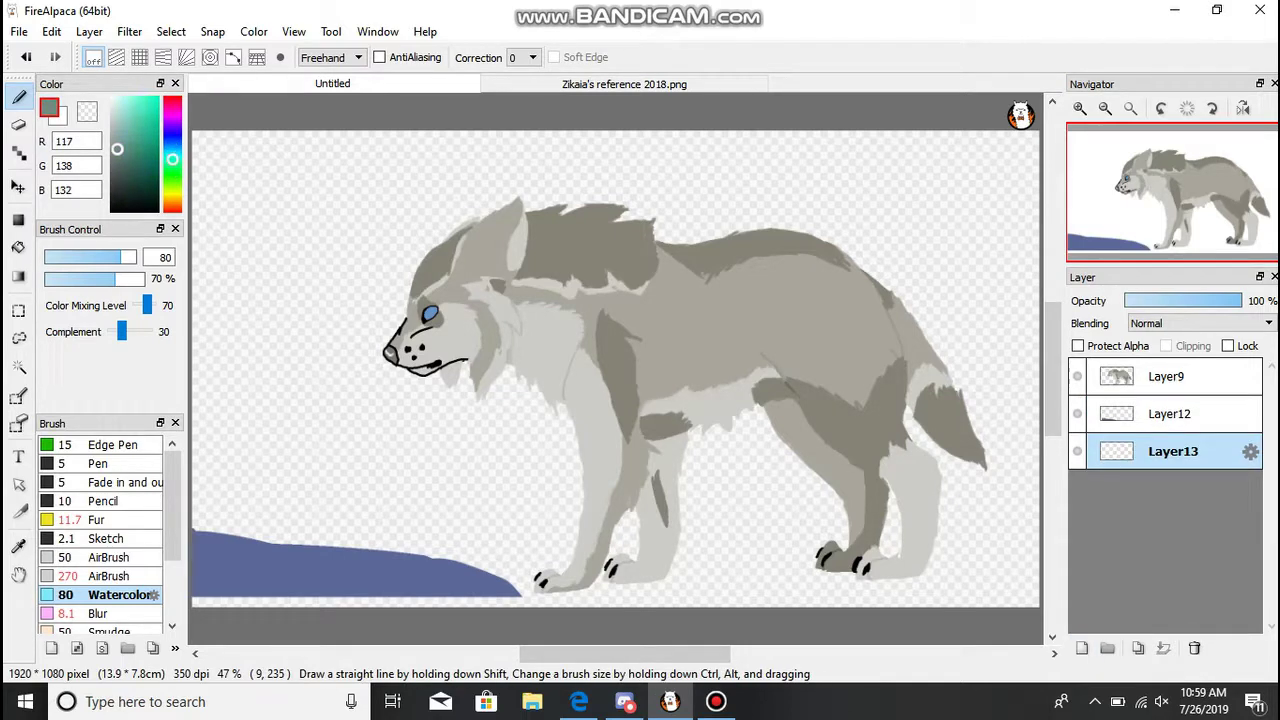
mouse_move(196, 602)
mouse_down()
mouse_move(886, 594)
mouse_move(500, 570)
mouse_move(405, 605)
mouse_move(200, 540)
mouse_move(195, 520)
mouse_move(635, 540)
mouse_up()
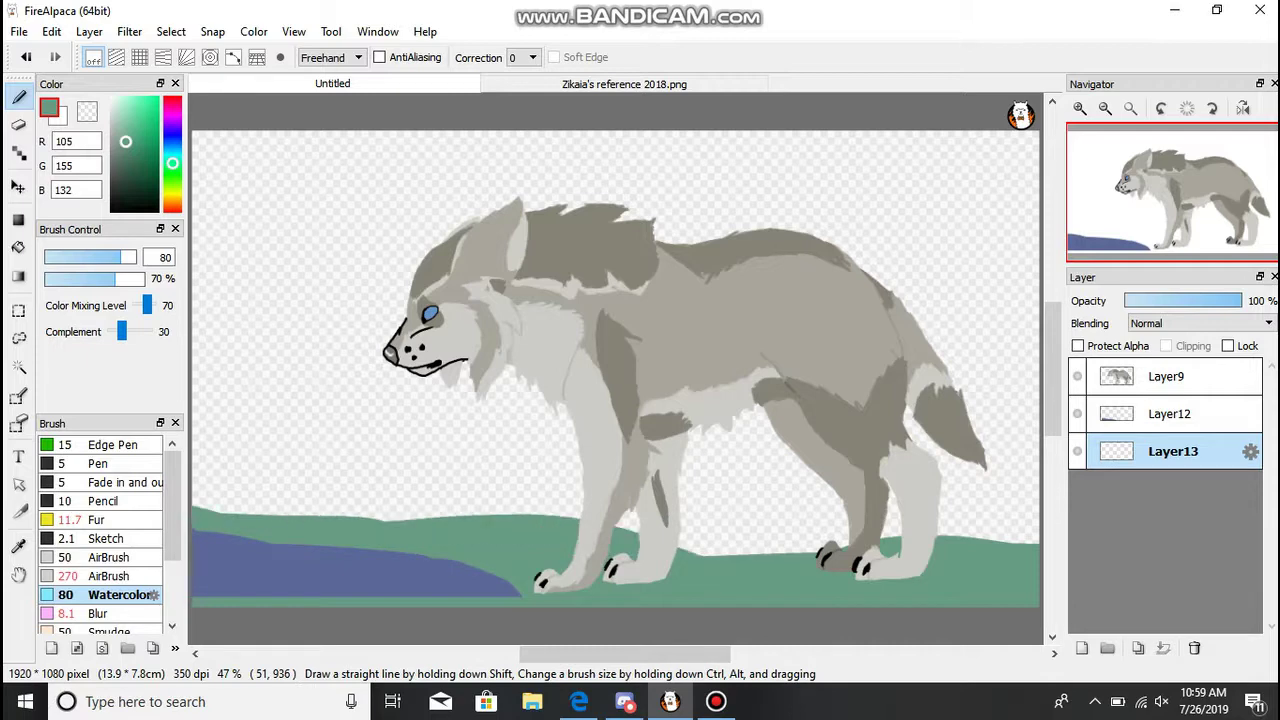
- Enlarge the water on Layer12 in 92, 104, 153 down to the canvas's lower edge and up to the front paw
click(1172, 413)
alt+click(260, 570)
drag(200, 528, 510, 602)
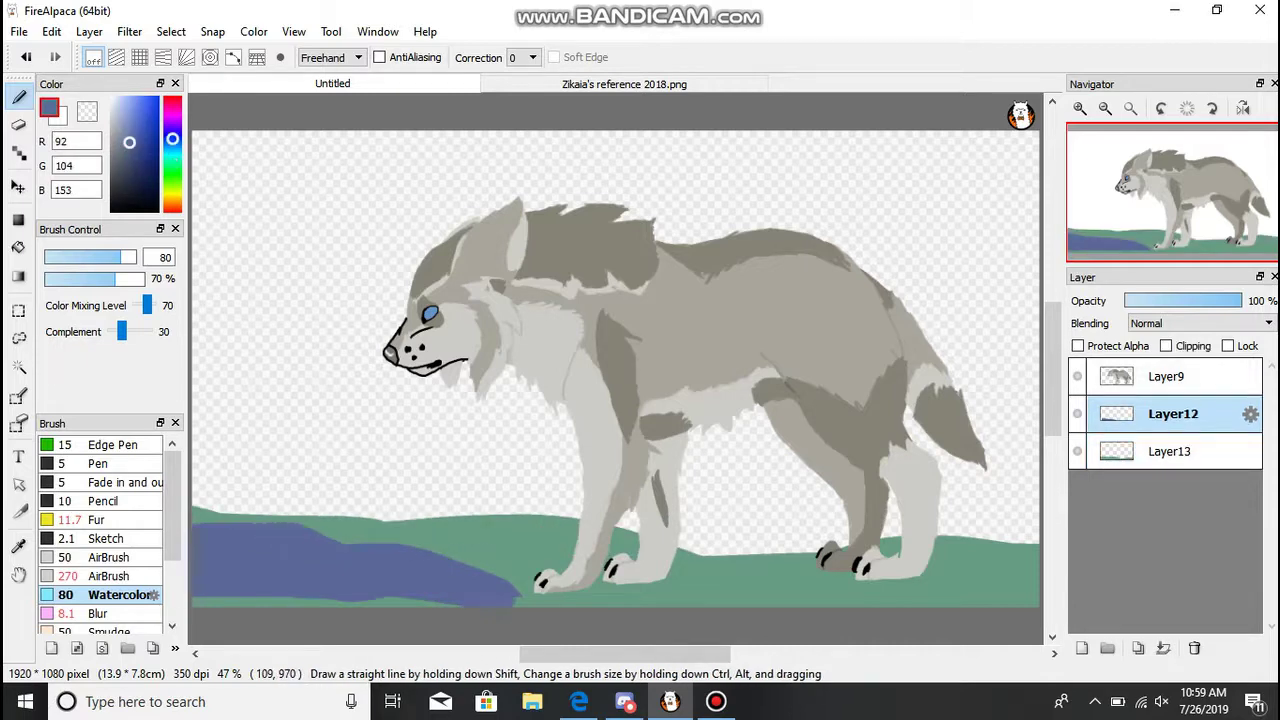
key(ctrl+z)
mouse_move(400, 545)
mouse_down()
mouse_move(200, 525)
mouse_move(390, 558)
mouse_up()
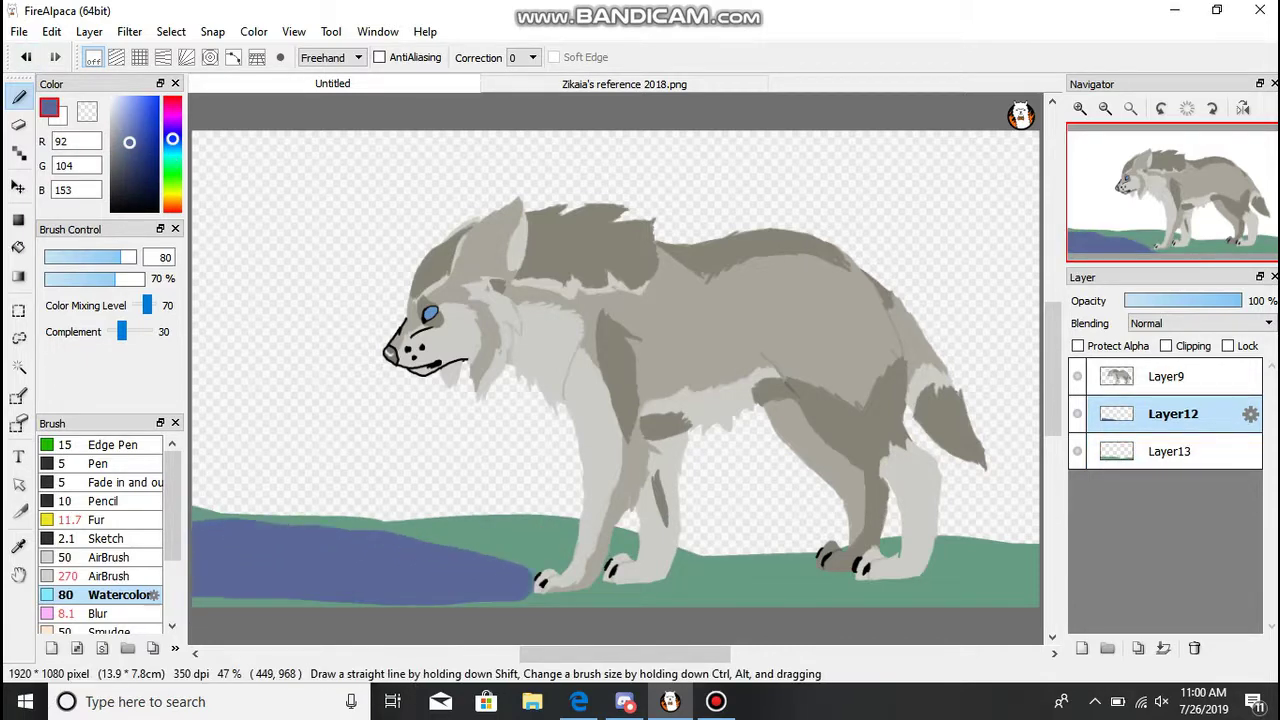
- Raise the hills and repaint the ground on Layer13 with the Watercolor brush in darker green 80, 142, 113
alt+click(700, 580)
click(1172, 451)
mouse_move(480, 515)
mouse_down()
mouse_move(1040, 520)
mouse_move(419, 517)
mouse_move(840, 500)
mouse_move(1030, 505)
mouse_move(400, 530)
mouse_move(479, 510)
mouse_move(436, 574)
mouse_move(711, 605)
mouse_move(749, 597)
mouse_move(740, 495)
mouse_up()
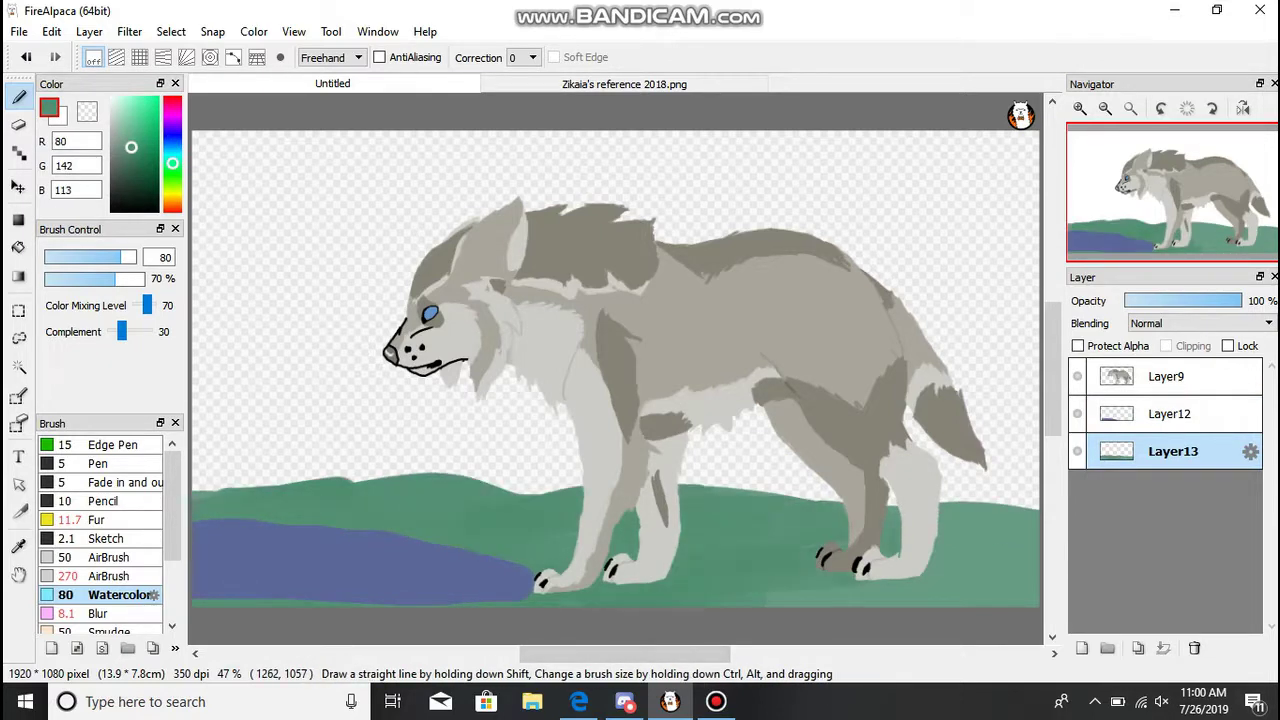
drag(740, 595, 1035, 510)
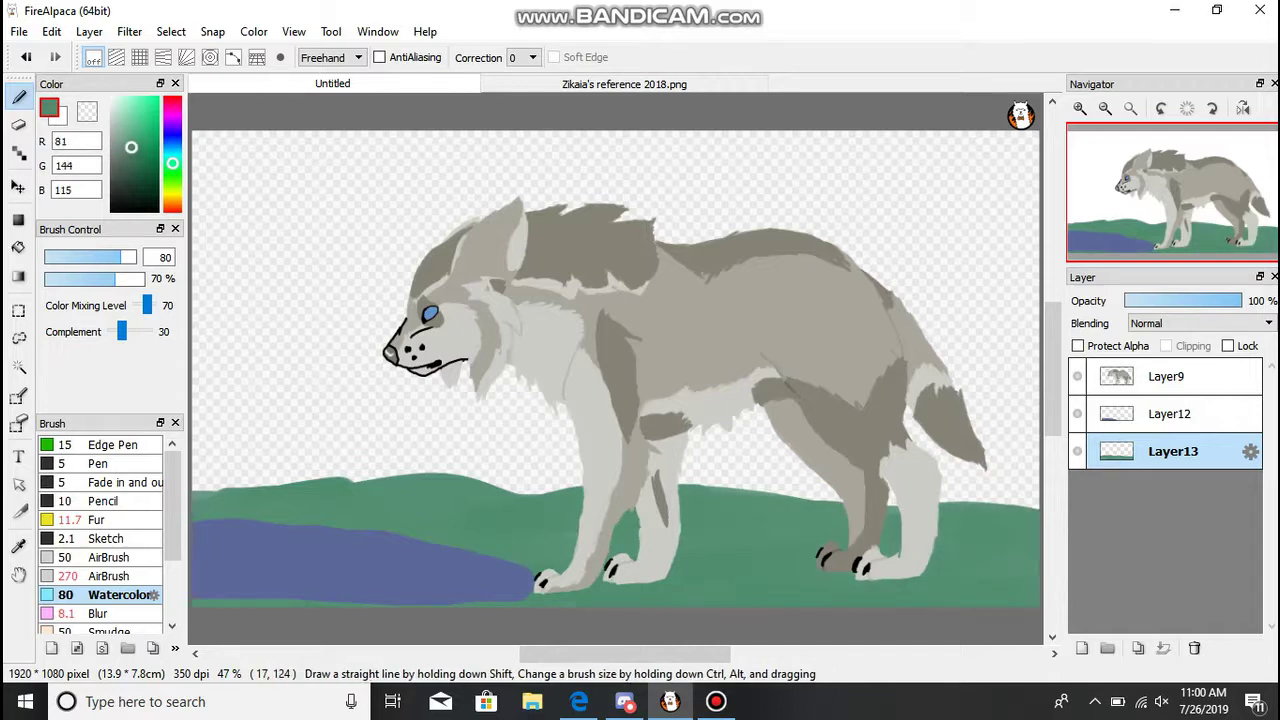
- Merge the water into Layer13, add a layer, hide the wolf and outline a tree trunk with the Pen in brown 153, 132, 98
click(172, 200)
click(98, 463)
click(1172, 413)
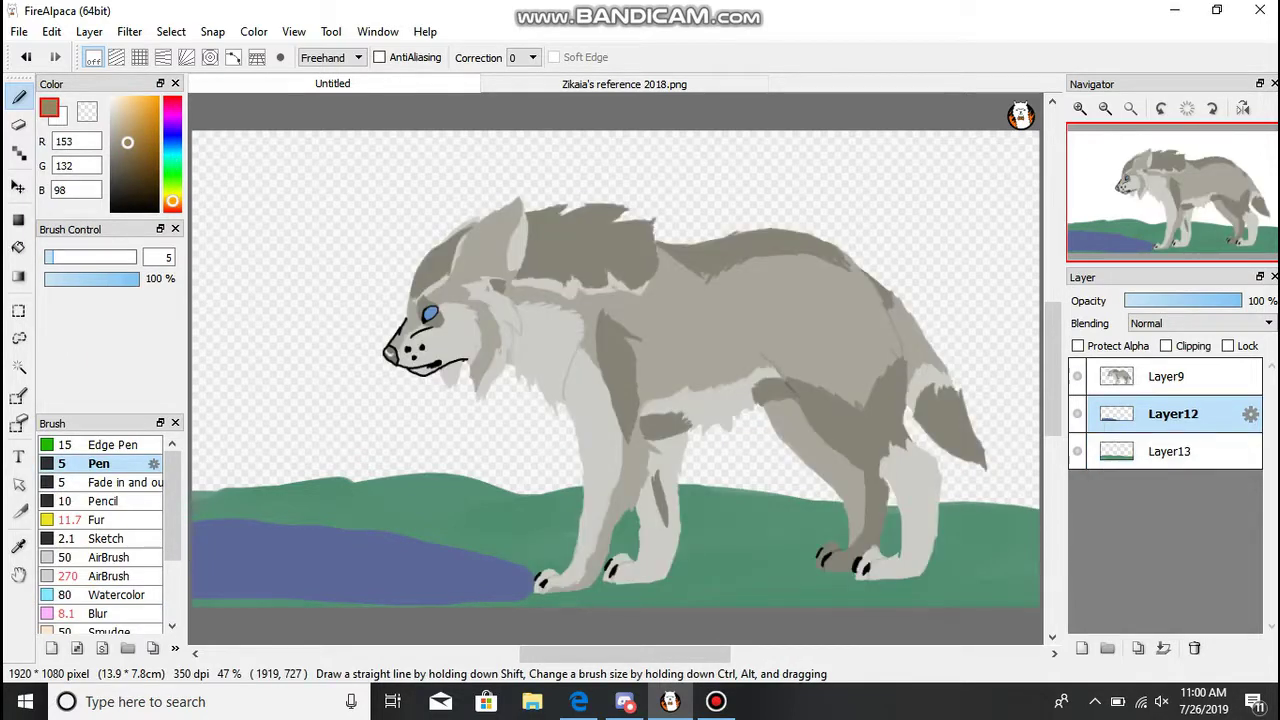
click(1194, 648)
click(1082, 648)
click(1077, 376)
drag(265, 488, 233, 131)
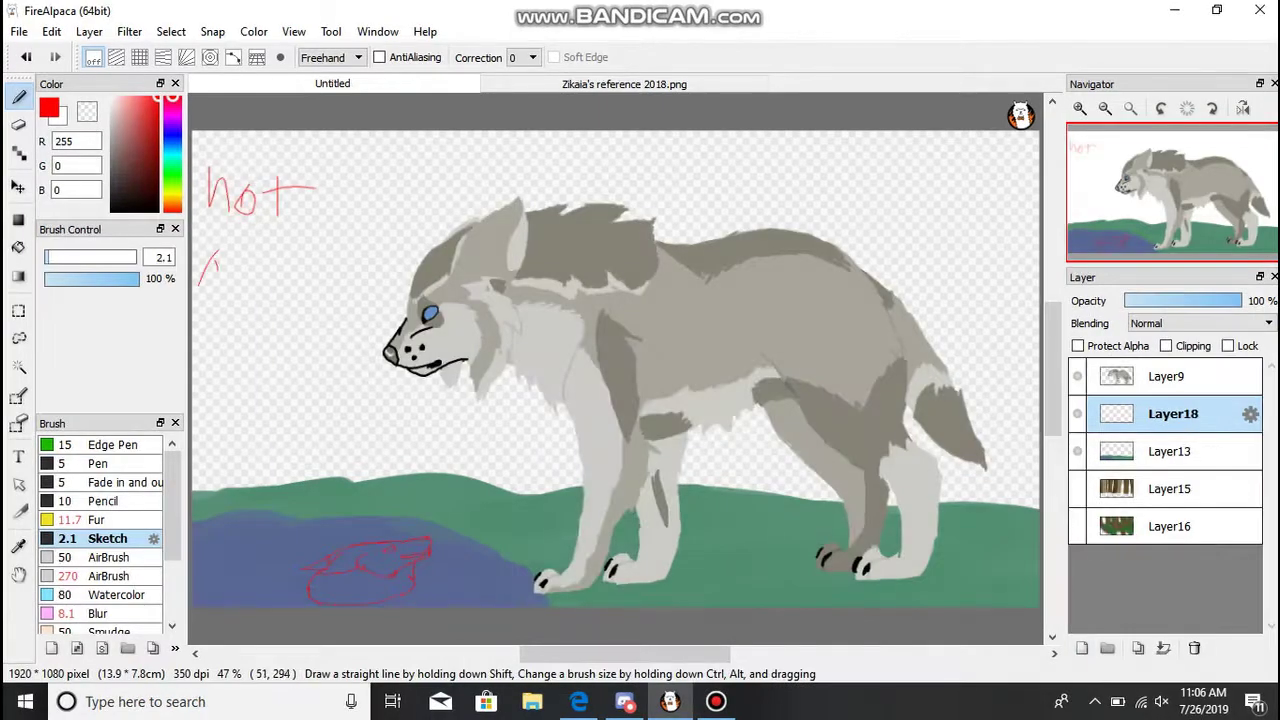
- Write "accurate but oh well" in red with the Sketch brush in the empty area beside the wolf
drag(234, 276, 346, 265)
drag(350, 276, 364, 283)
drag(260, 326, 262, 348)
drag(246, 337, 270, 334)
drag(300, 335, 306, 348)
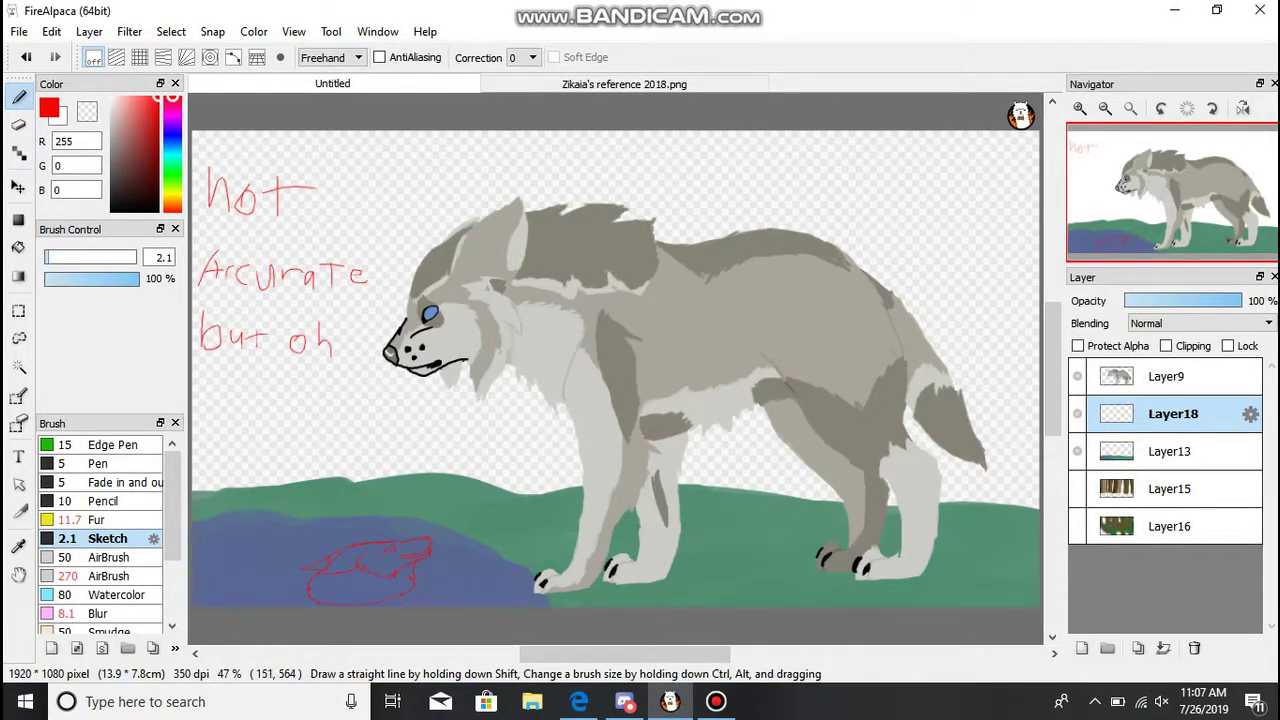
drag(222, 388, 256, 390)
drag(262, 398, 282, 404)
- Undo the whole red handwritten note beside the wolf
key(ctrl+z)
key(ctrl+z)
key(ctrl+z)
key(ctrl+z)
key(ctrl+z)
key(ctrl+z)
key(ctrl+z)
key(ctrl+z)
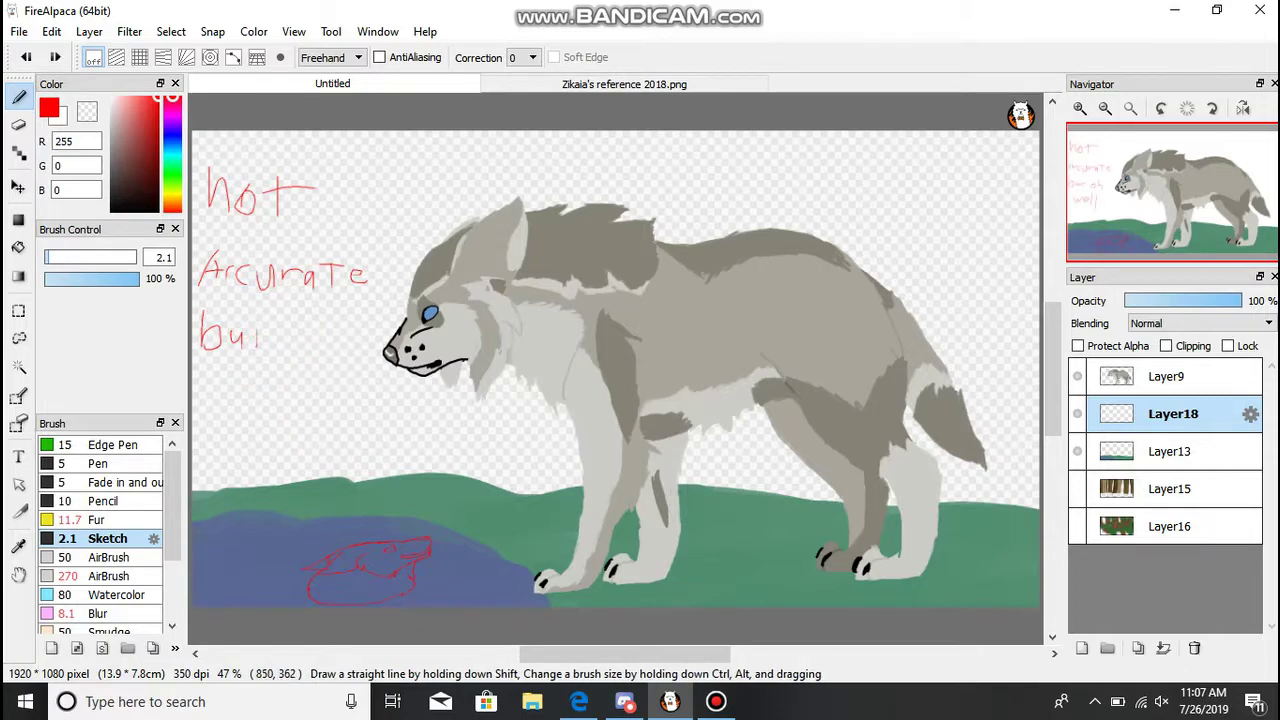
key(ctrl+z)
key(ctrl+z)
key(ctrl+z)
- Line the cheek fur, eye, forehead and muzzle of the red wolf-head sketch in black on a new layer with the Sketch brush
scroll(370, 570, up, 4)
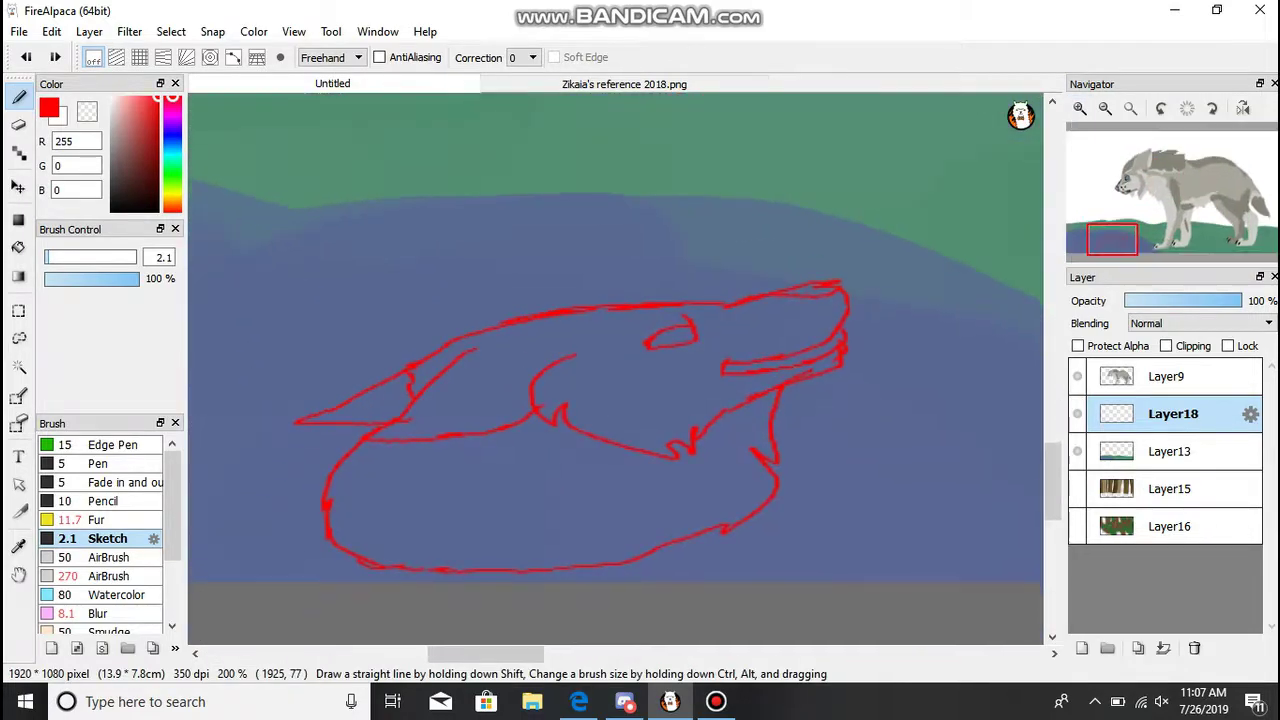
click(1082, 648)
scroll(600, 400, up, 2)
mouse_move(530, 335)
mouse_down()
mouse_move(558, 436)
mouse_move(805, 492)
mouse_up()
mouse_move(705, 340)
mouse_down()
mouse_move(788, 300)
mouse_move(530, 360)
mouse_up()
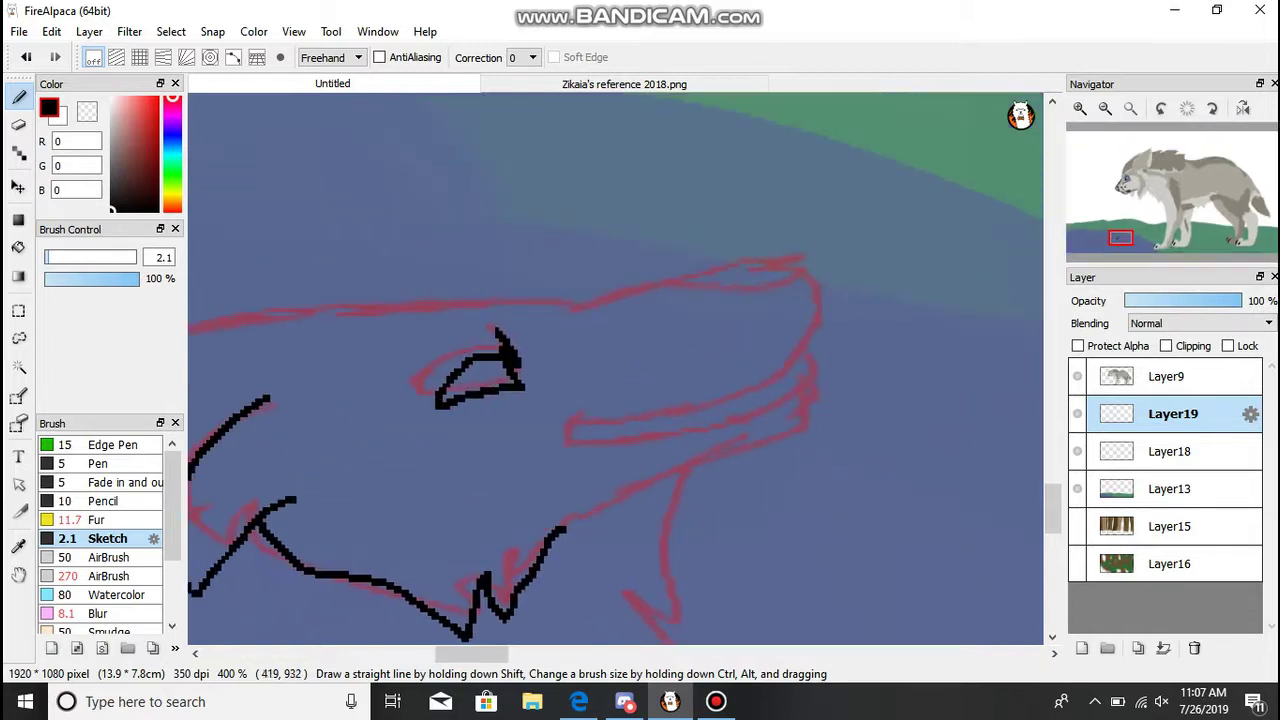
mouse_move(352, 305)
mouse_down()
mouse_move(610, 325)
mouse_move(805, 315)
mouse_move(590, 428)
mouse_move(805, 400)
mouse_move(620, 545)
mouse_up()
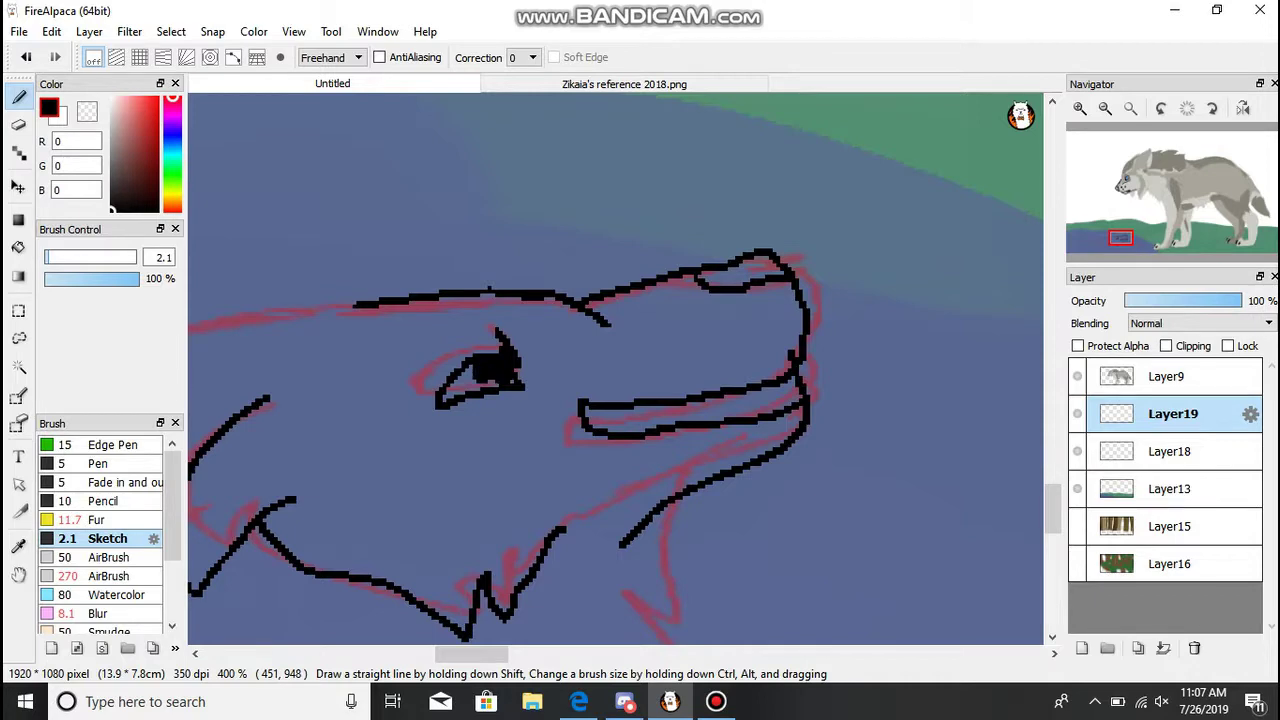
- Line the throat and the front of the neck in black, ending in pointed fur tufts
scroll(615, 365, down, 3)
drag(725, 340, 705, 478)
drag(644, 416, 724, 474)
drag(712, 454, 690, 564)
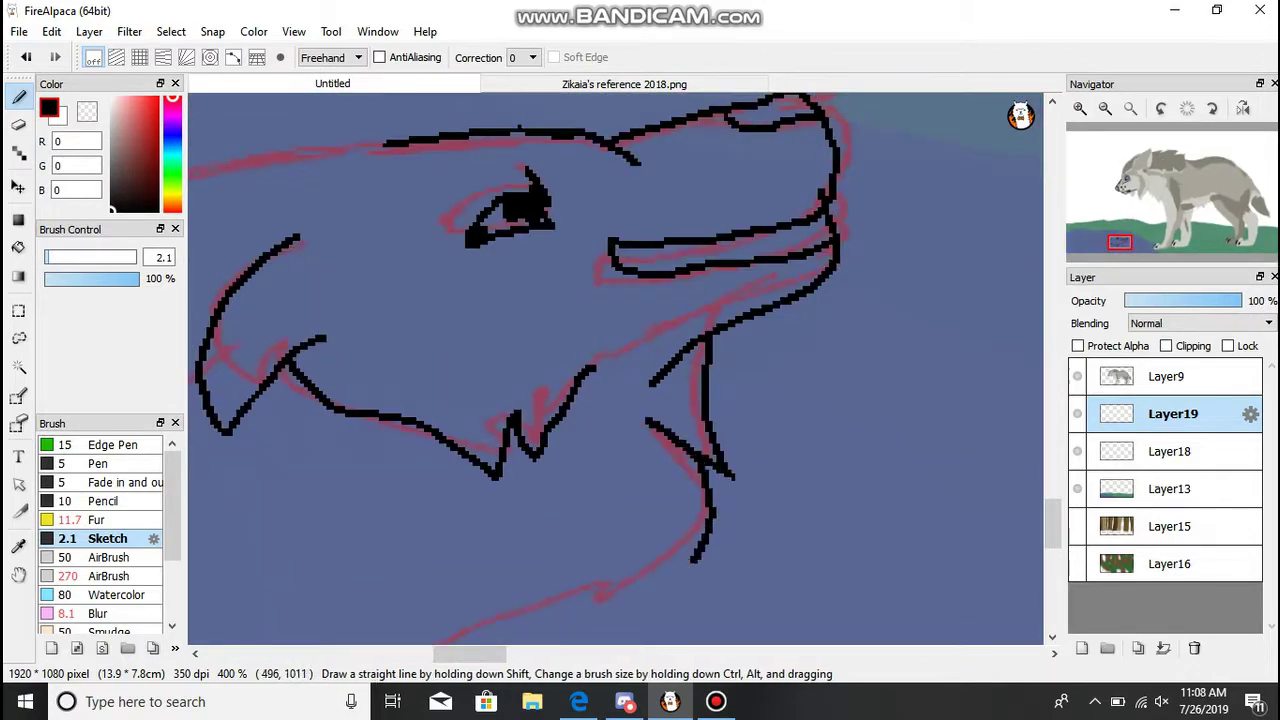
- Line the lower neck, nape, top of the head and both ears, and fill the corner of the mouth in black
click(1105, 108)
drag(1122, 252, 1111, 243)
mouse_move(668, 172)
mouse_down()
mouse_move(428, 303)
mouse_move(372, 425)
mouse_move(880, 490)
mouse_up()
key(ctrl+z)
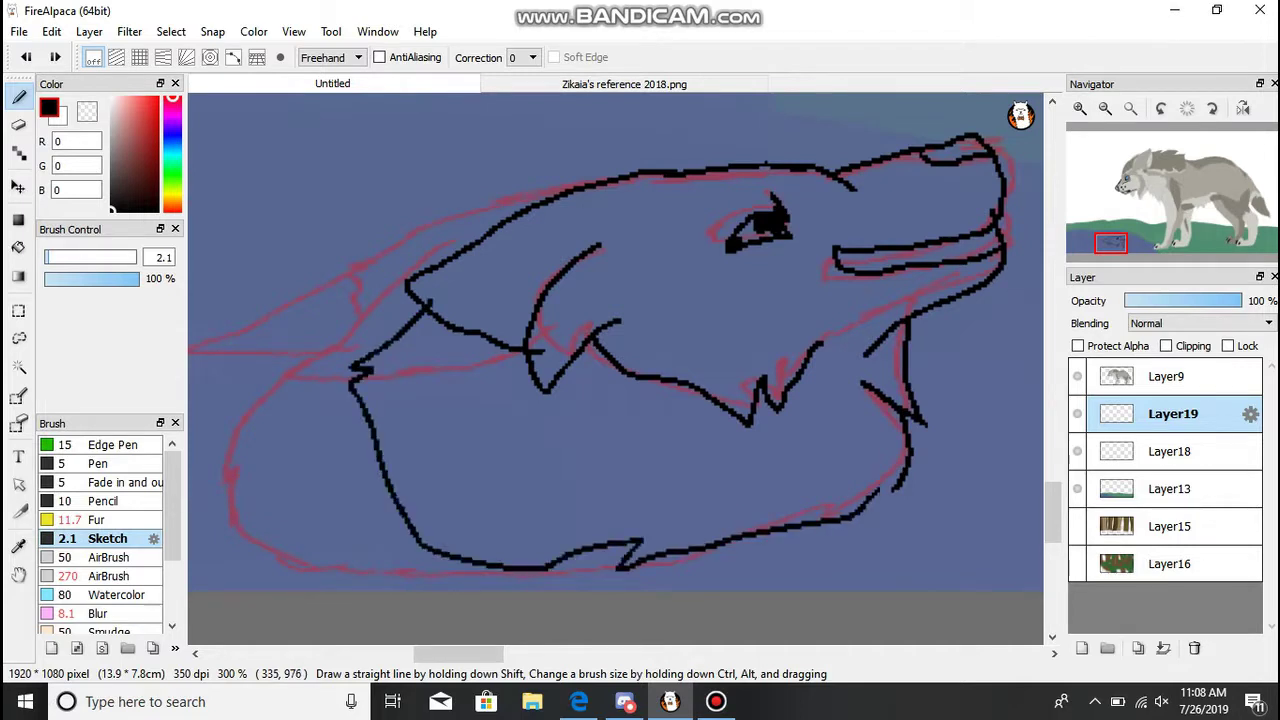
mouse_move(546, 198)
mouse_down()
mouse_move(400, 262)
mouse_move(407, 280)
mouse_up()
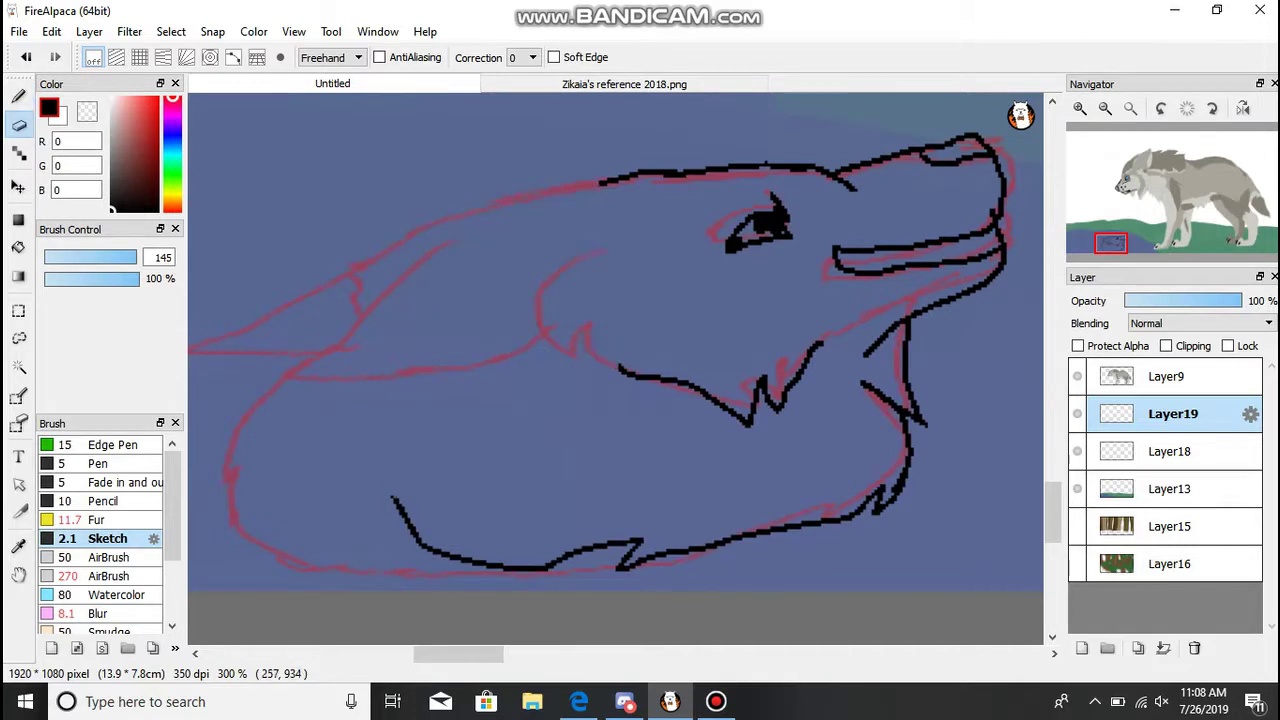
key(x)
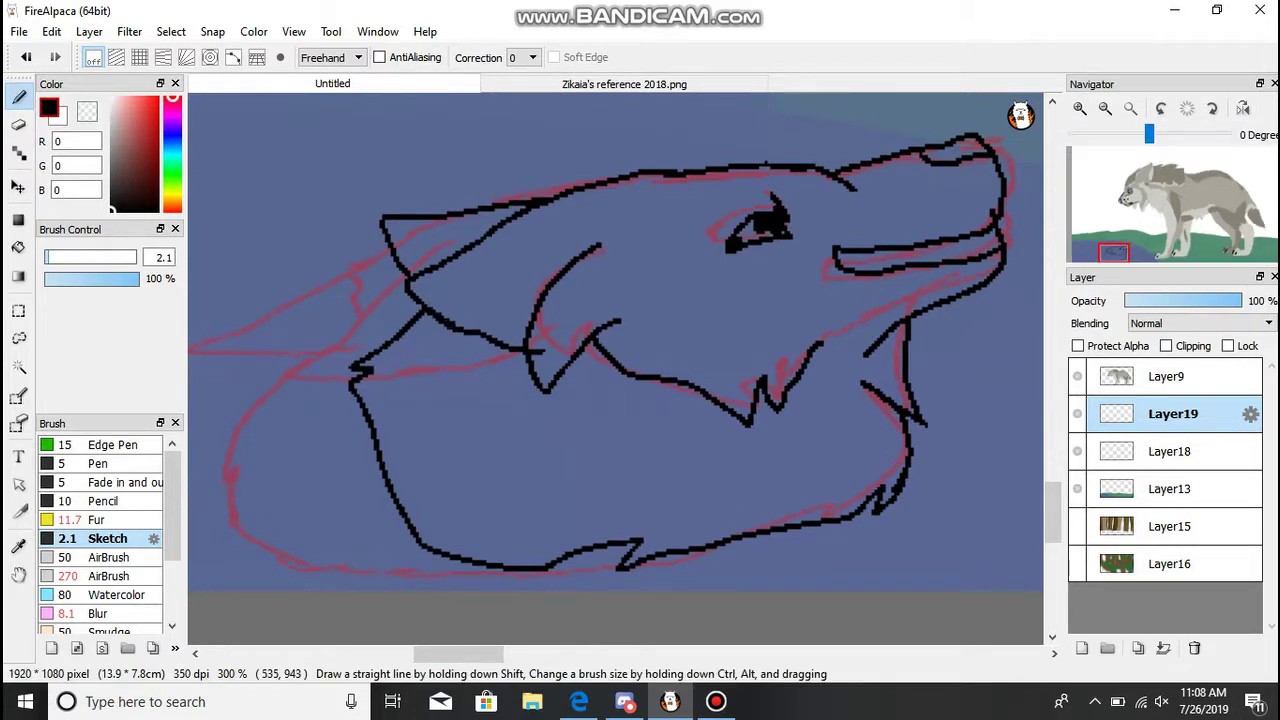
drag(898, 257, 922, 253)
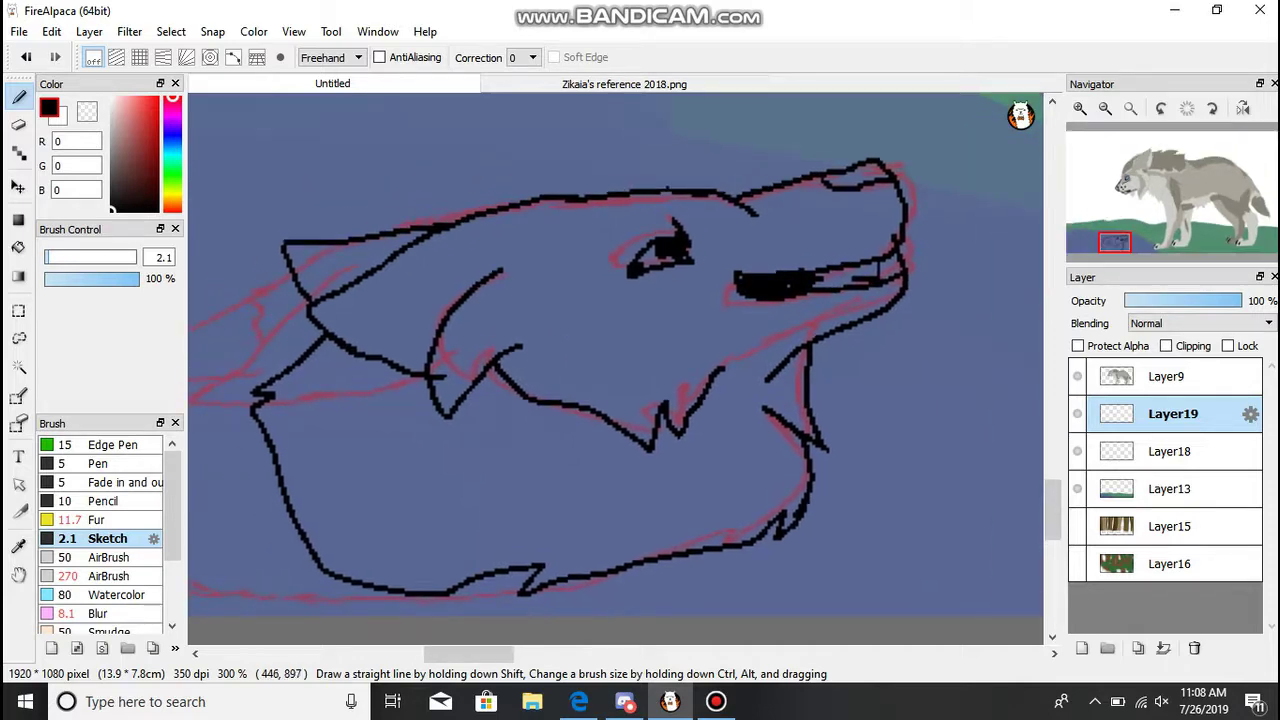
- Hide the ground and water on Layer13, delete the red sketch on Layer18 and add a new layer beneath the line art
click(624, 83)
click(1077, 488)
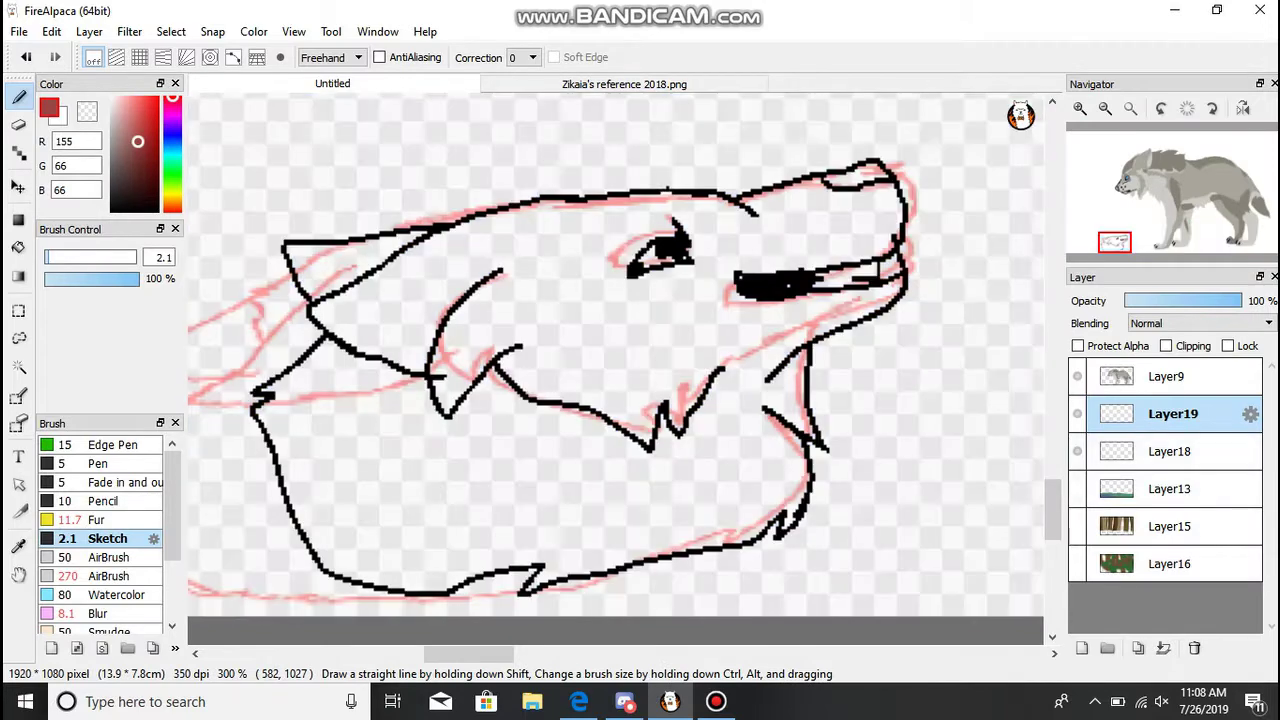
click(1170, 451)
click(1194, 648)
click(1172, 451)
click(1082, 648)
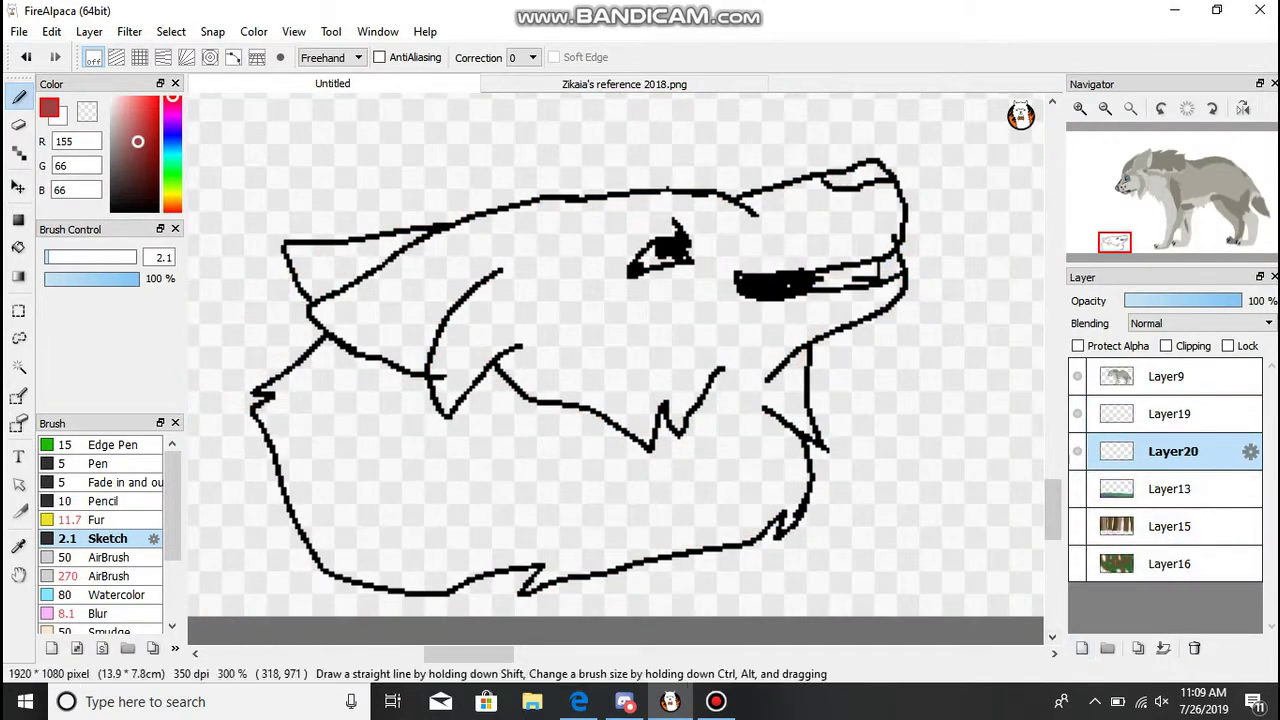
- Fill the small wolf's head, ears and neck with dull red 155, 66, 66 beneath the line art
click(18, 247)
click(560, 450)
click(340, 270)
- Sample pink 236, 140, 140 from the reference and draw the marking borders on the forehead, face, ears and neck
click(624, 84)
alt+click(231, 611)
click(332, 84)
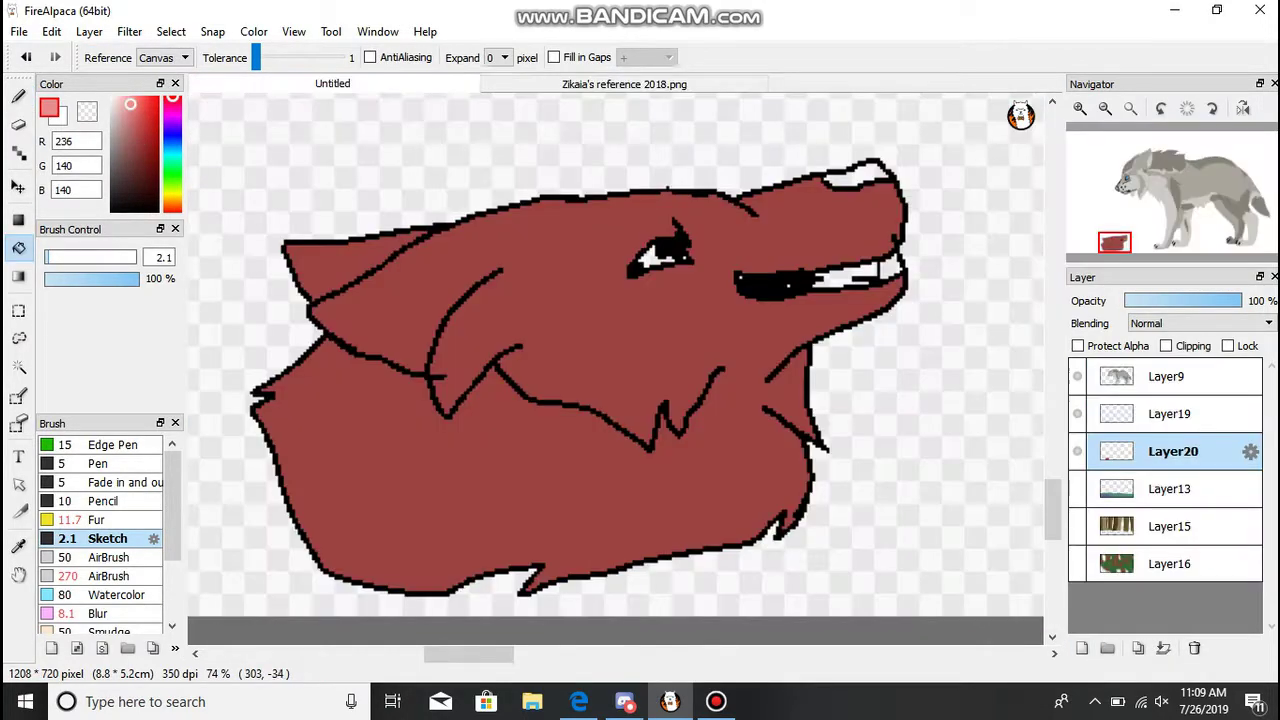
click(18, 96)
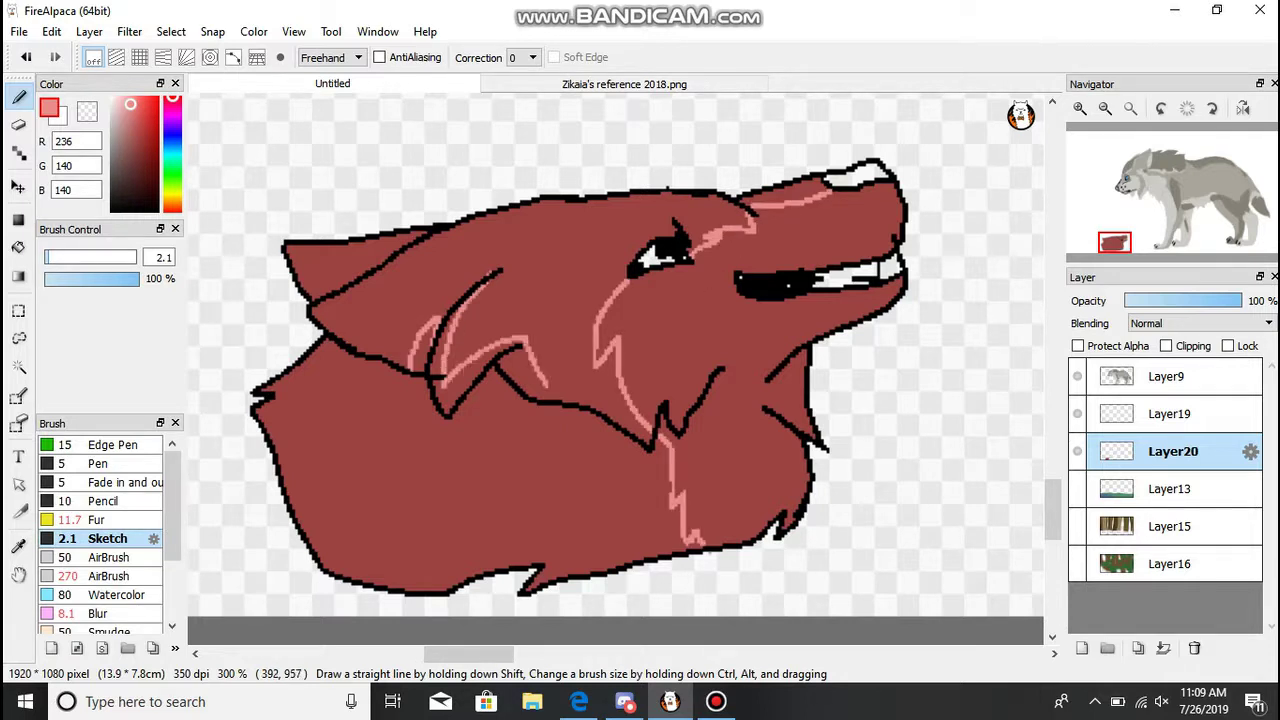
drag(447, 465, 468, 562)
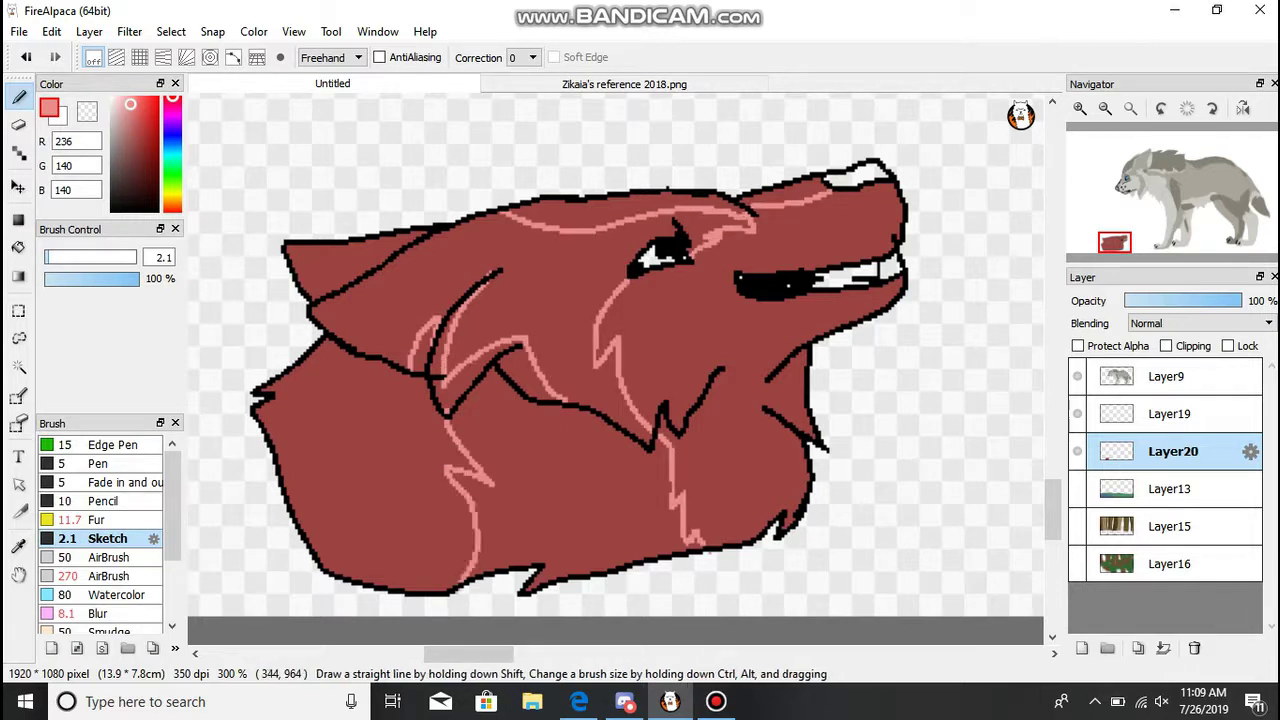
- Fill the bordered markings on the ears, muzzle, cheek, forehead and both sides of the neck with pink 236, 140, 140
click(18, 247)
click(340, 280)
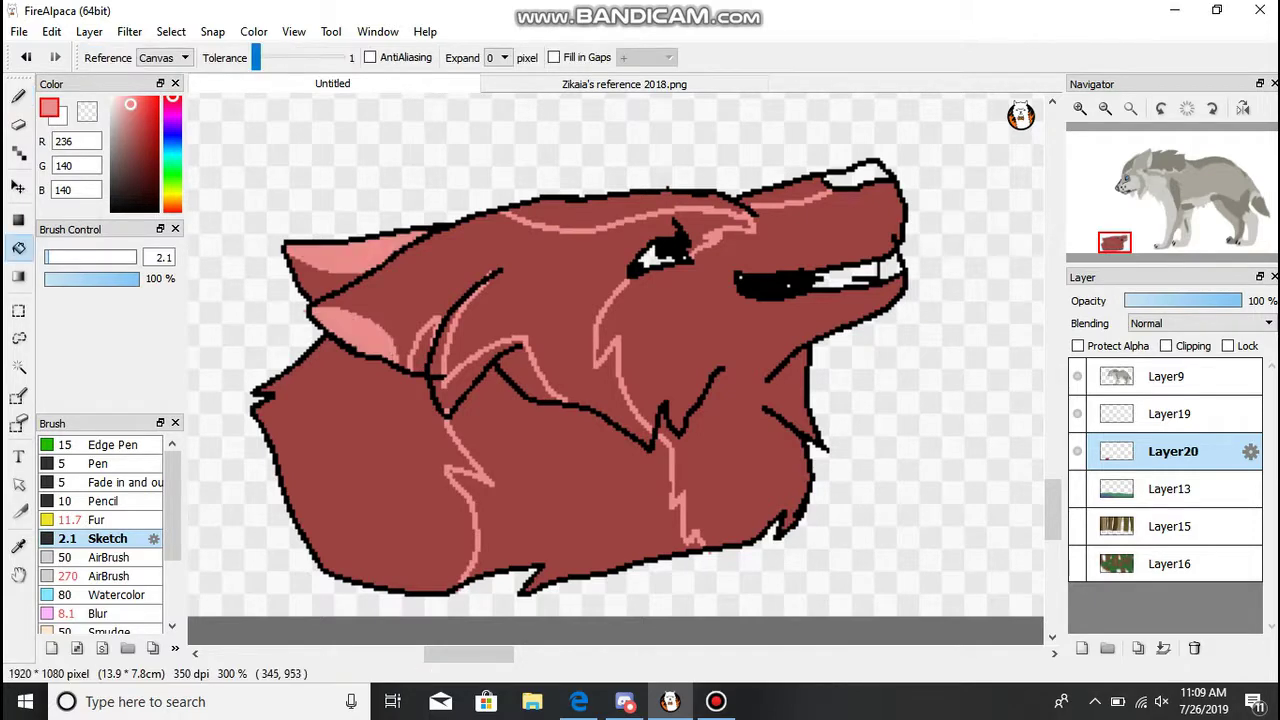
click(760, 380)
click(360, 480)
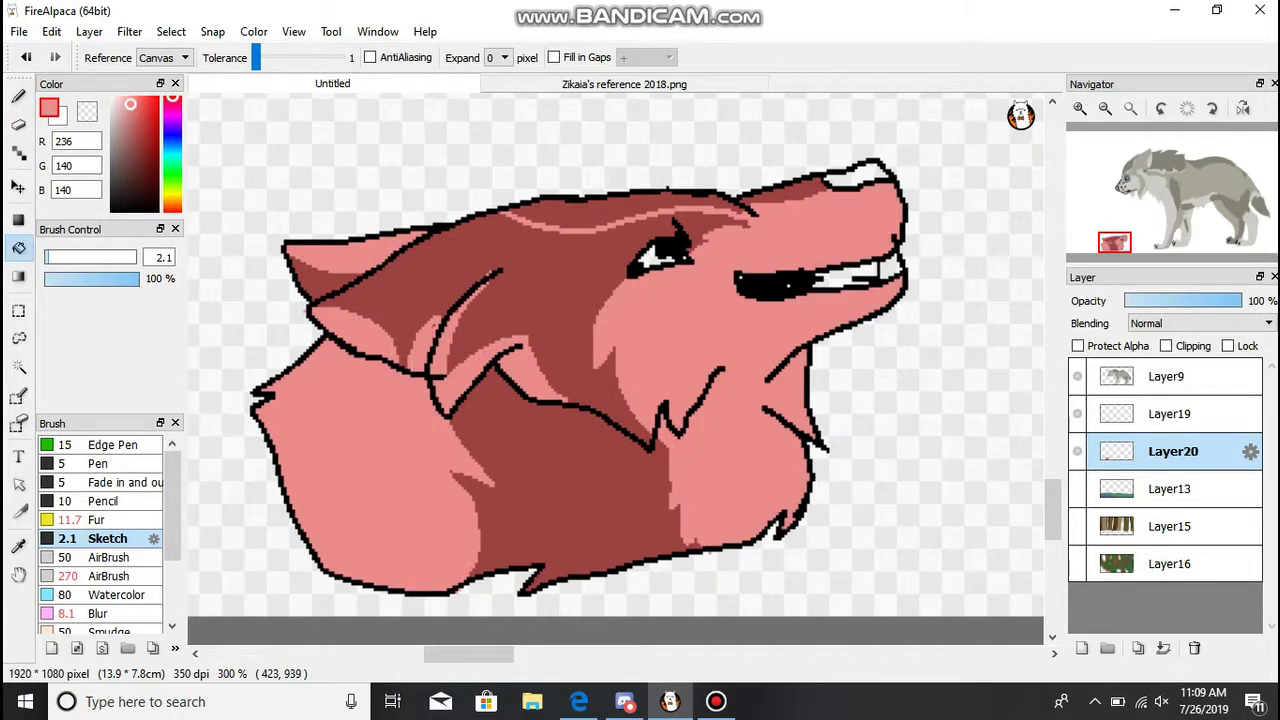
click(620, 212)
- Outline and fill dark red 181, 29, 29 markings on the neck's back, the top of the head and around the eye
click(624, 84)
alt+click(262, 609)
click(332, 83)
click(18, 96)
drag(428, 338, 420, 372)
drag(398, 444, 452, 498)
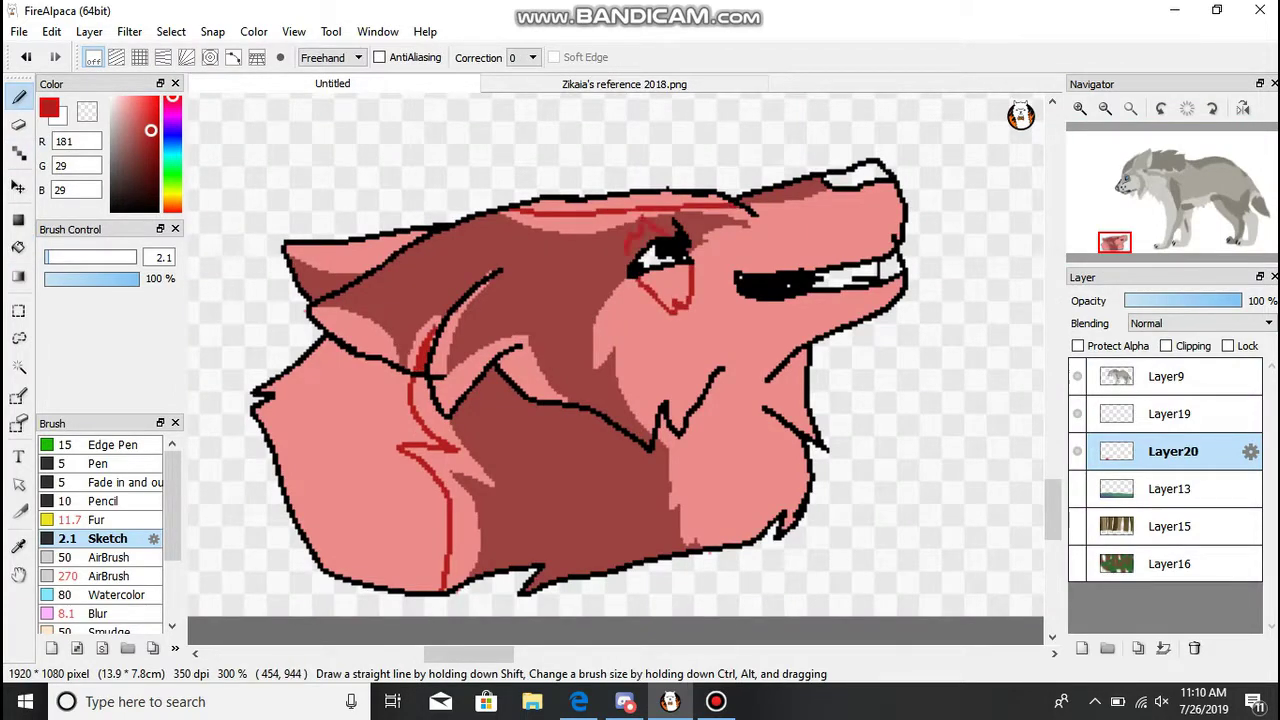
key(g)
click(340, 450)
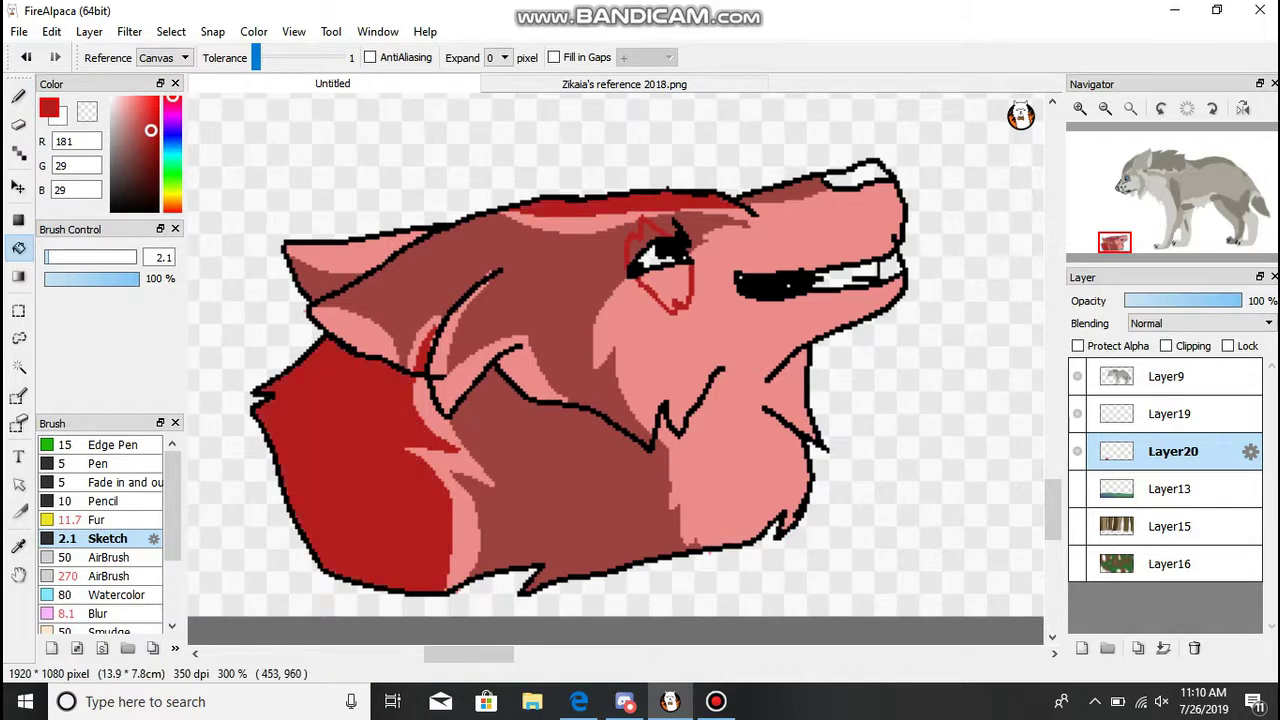
- Fill the nose with 184, 75, 75 and the teeth with off-white 243, 243, 243, sampling both colours from the reference
click(624, 84)
alt+click(245, 608)
click(332, 83)
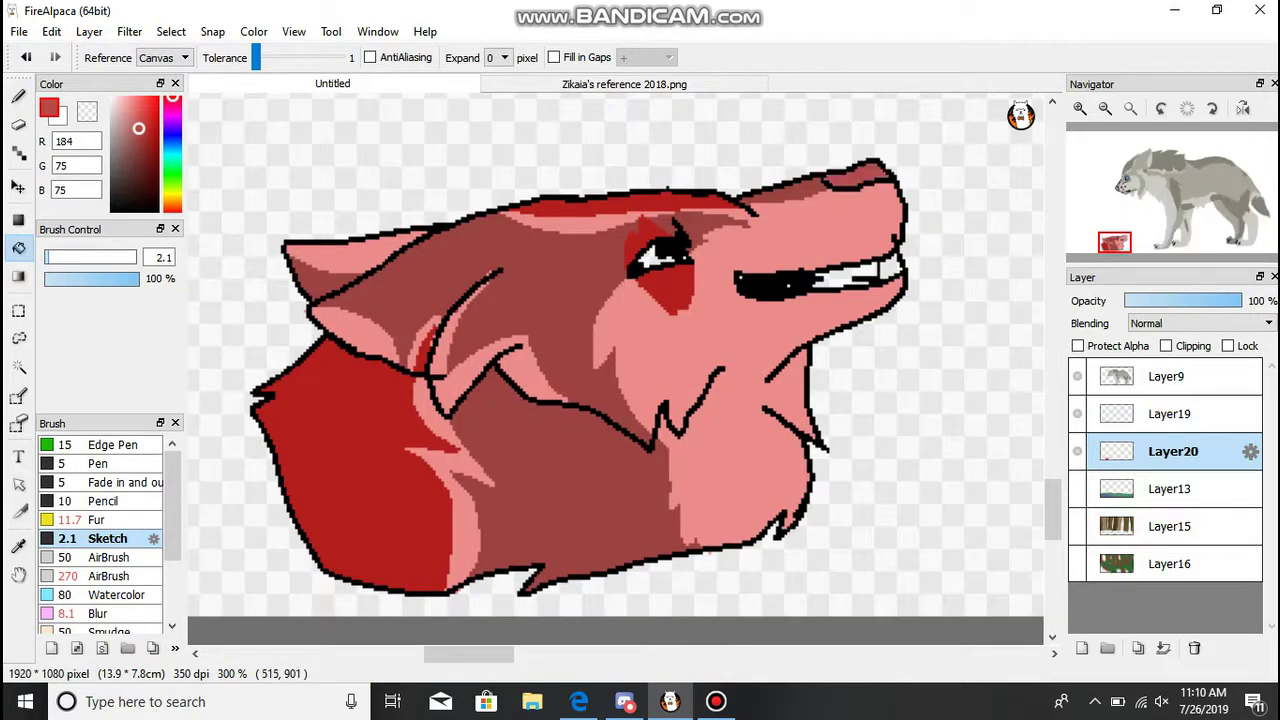
click(624, 84)
alt+click(222, 608)
click(332, 83)
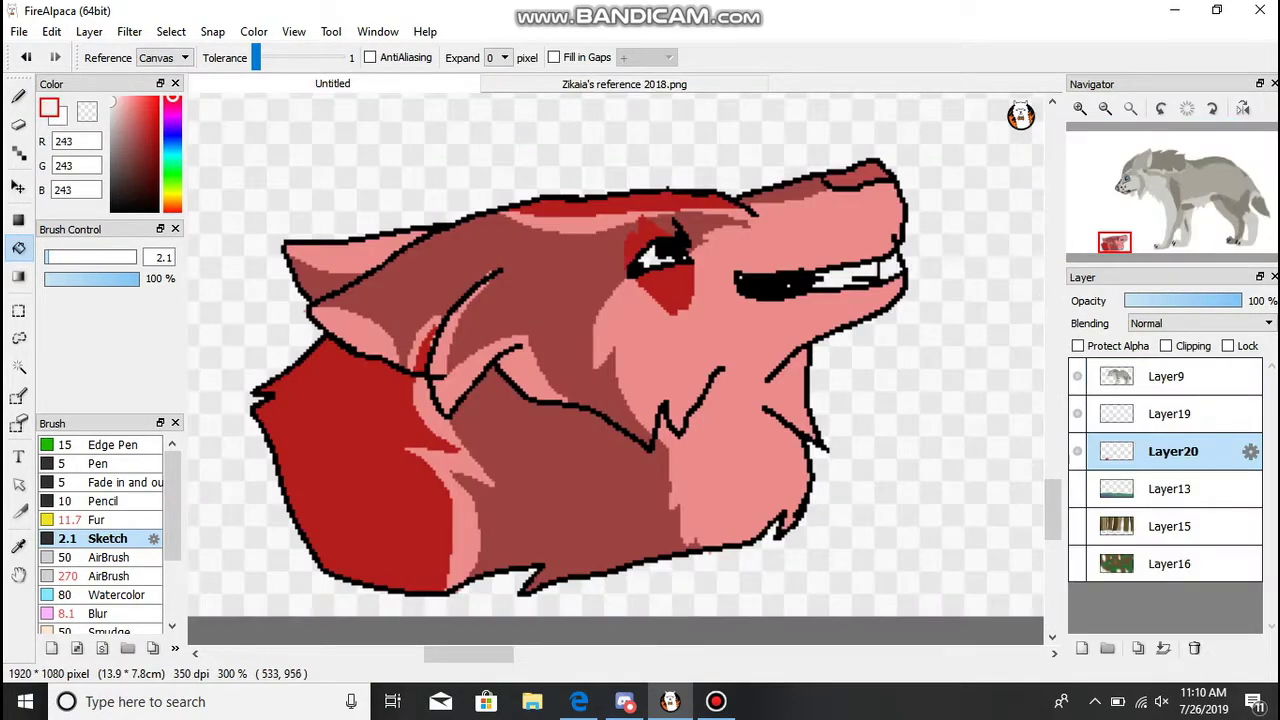
- Erase the black pupil from the line art on Layer19 and fill the whole eye with red 255, 0, 0 on Layer20
click(624, 84)
alt+click(268, 608)
click(332, 83)
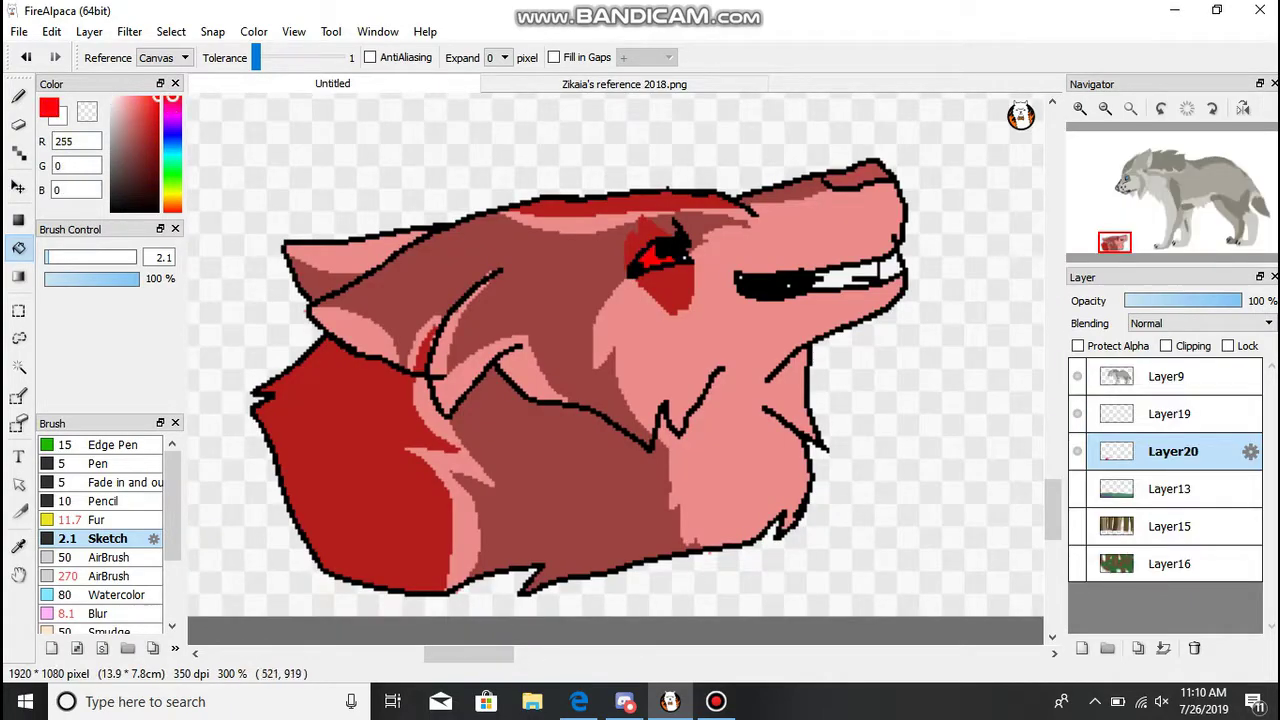
click(1173, 413)
scroll(770, 230, up, 4)
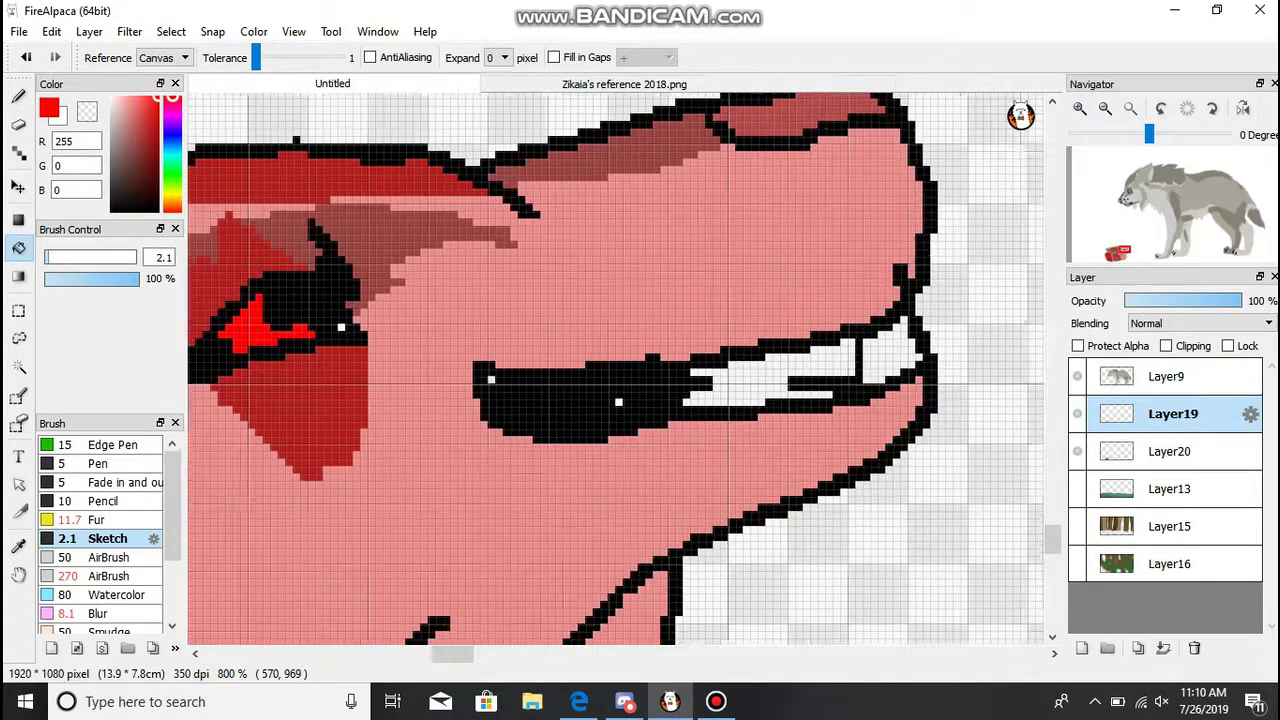
key(e)
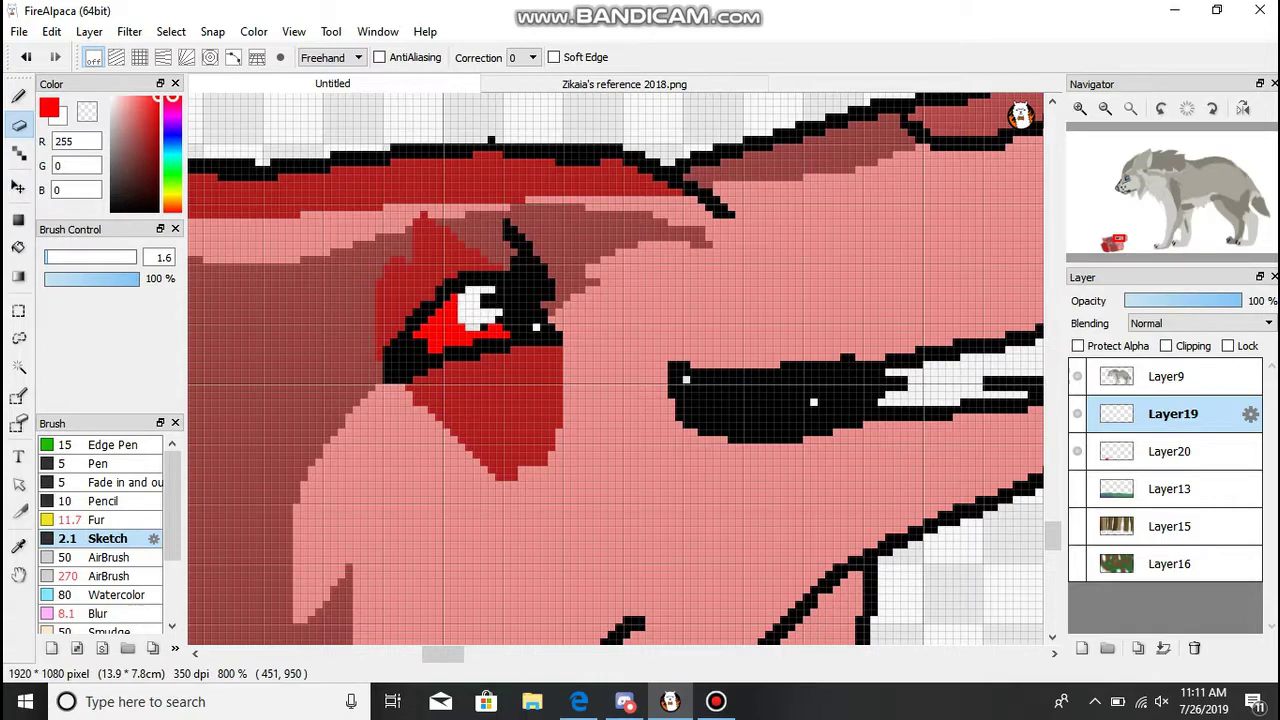
key(g)
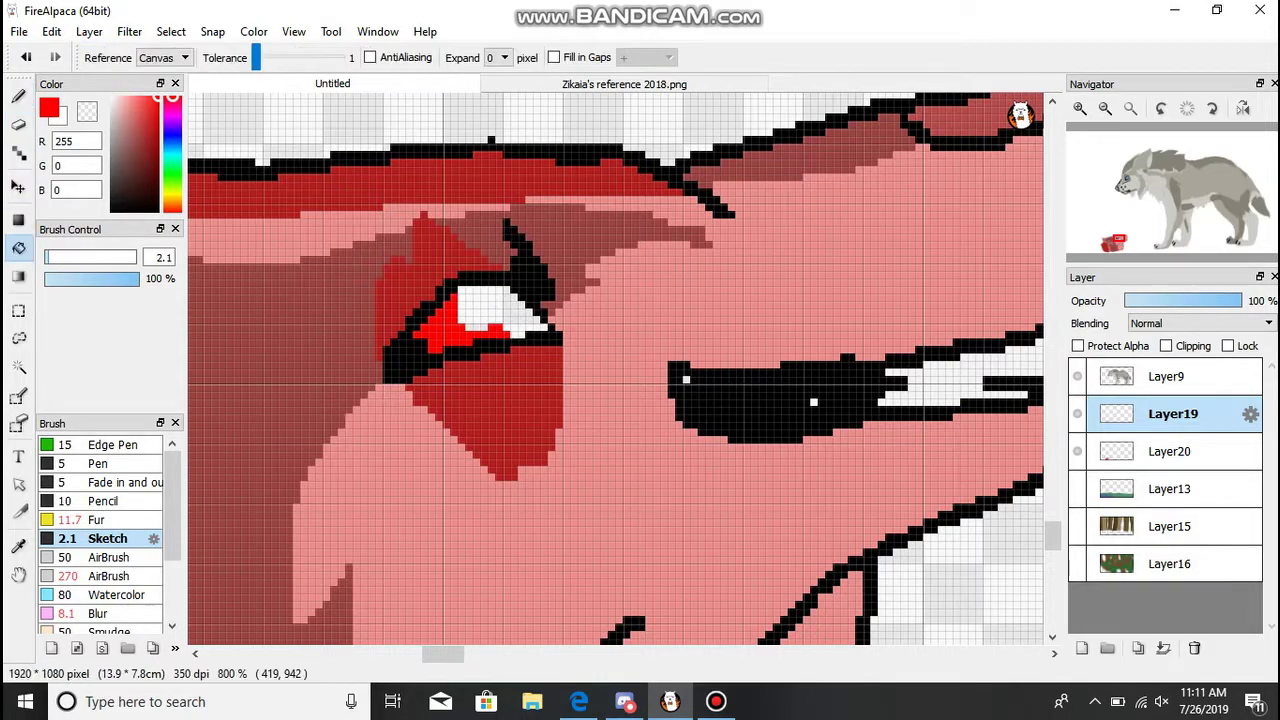
click(1173, 451)
click(490, 305)
scroll(600, 350, down, 4)
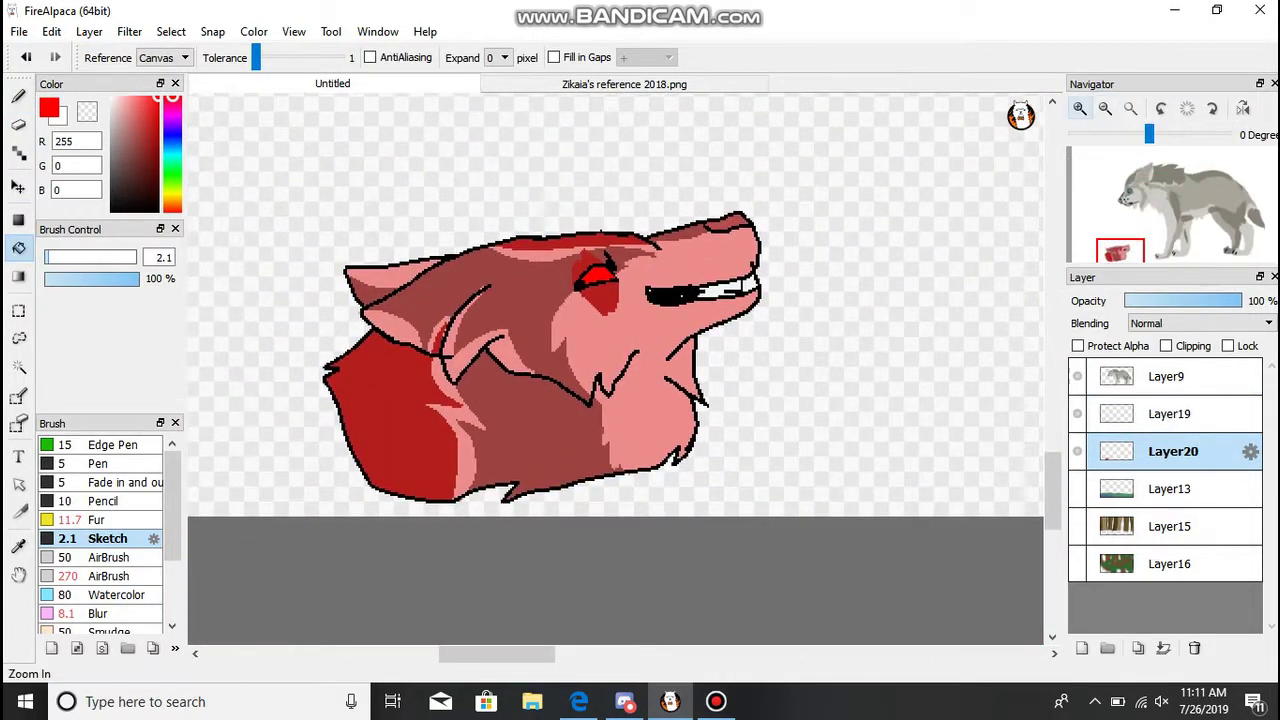
- Lasso the eye and muzzle line art on Layer19 and invert the selection
scroll(665, 180, up, 2)
key(l)
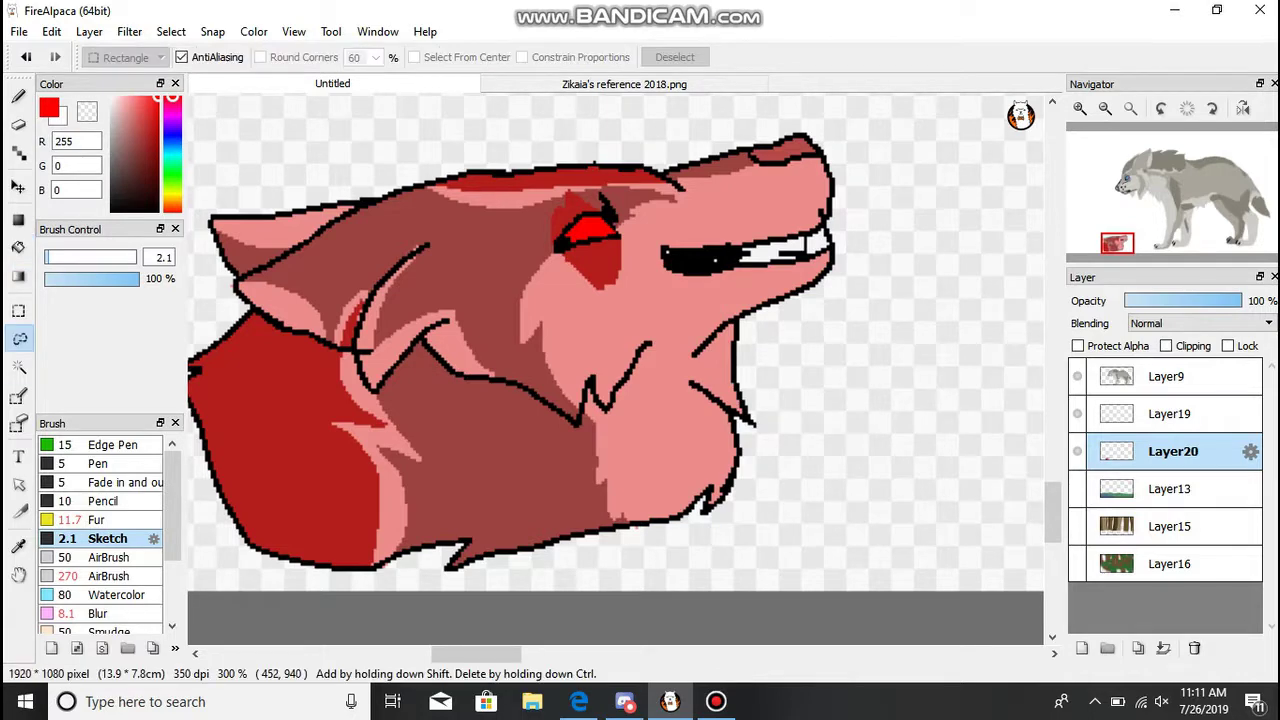
click(1173, 413)
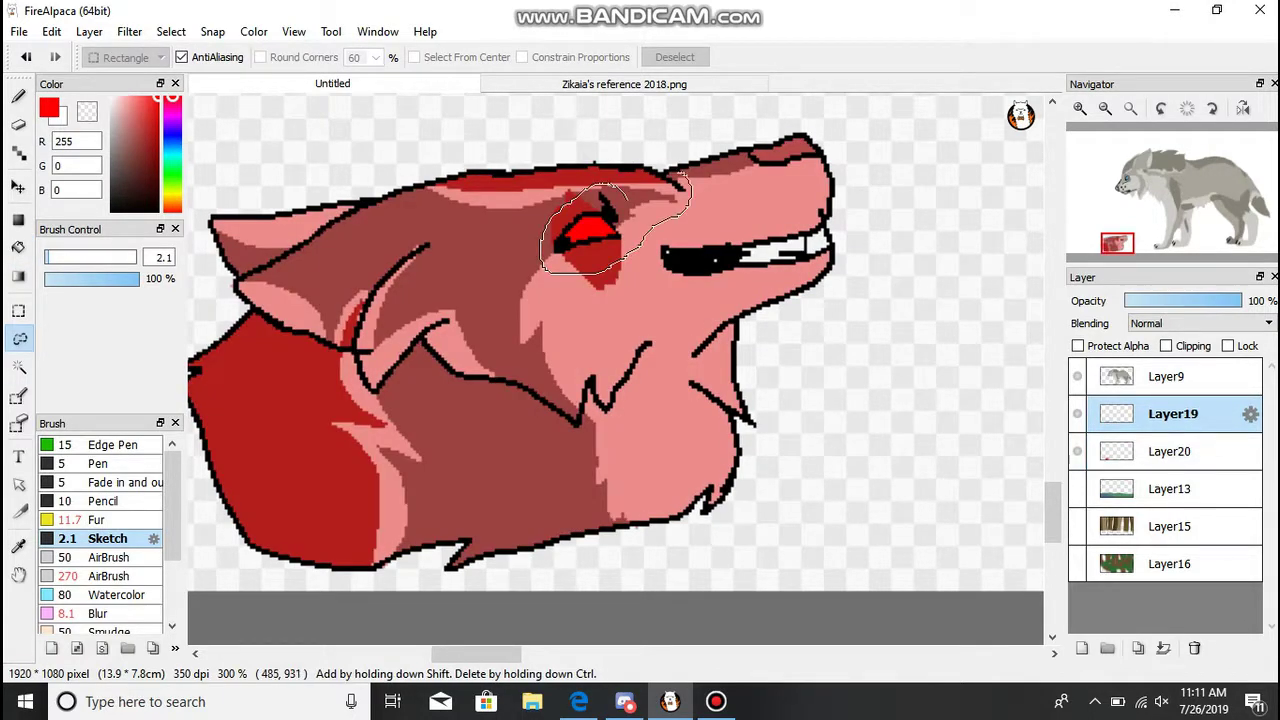
key(ctrl+i)
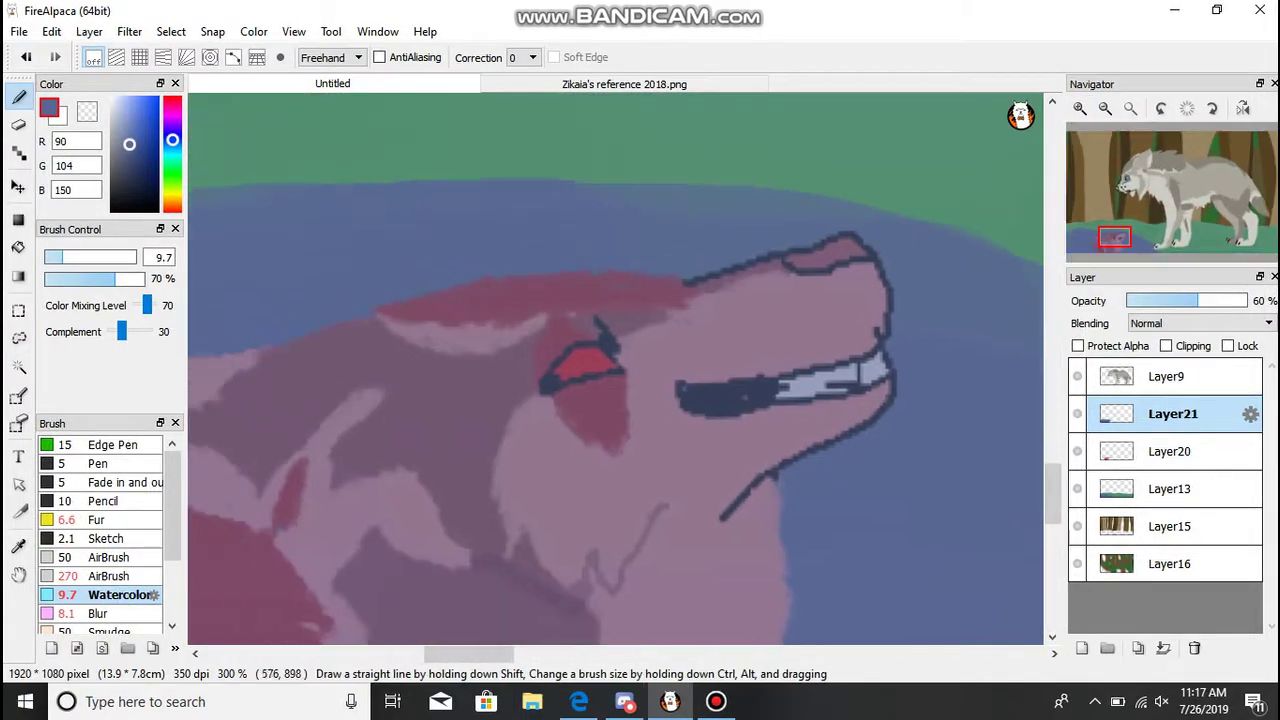
- Draw curved light-blue highlights in 153, 168, 214 over the submerged head on Layer21 with the Pen at size 5
click(98, 463)
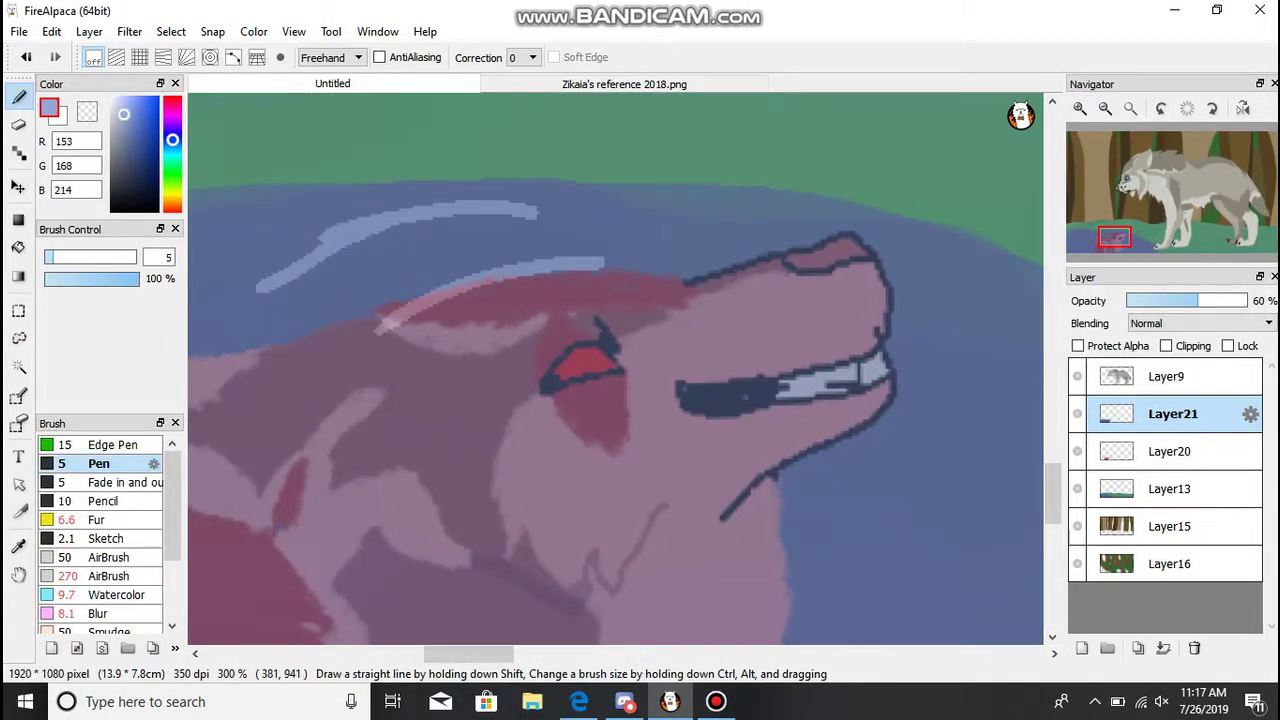
drag(770, 262, 664, 310)
drag(814, 284, 700, 356)
drag(556, 402, 404, 510)
drag(352, 424, 274, 516)
- Add fainter curved ripples in grey-blue 114, 125, 159 around the neck and in front of the muzzle on Layer21
click(1105, 108)
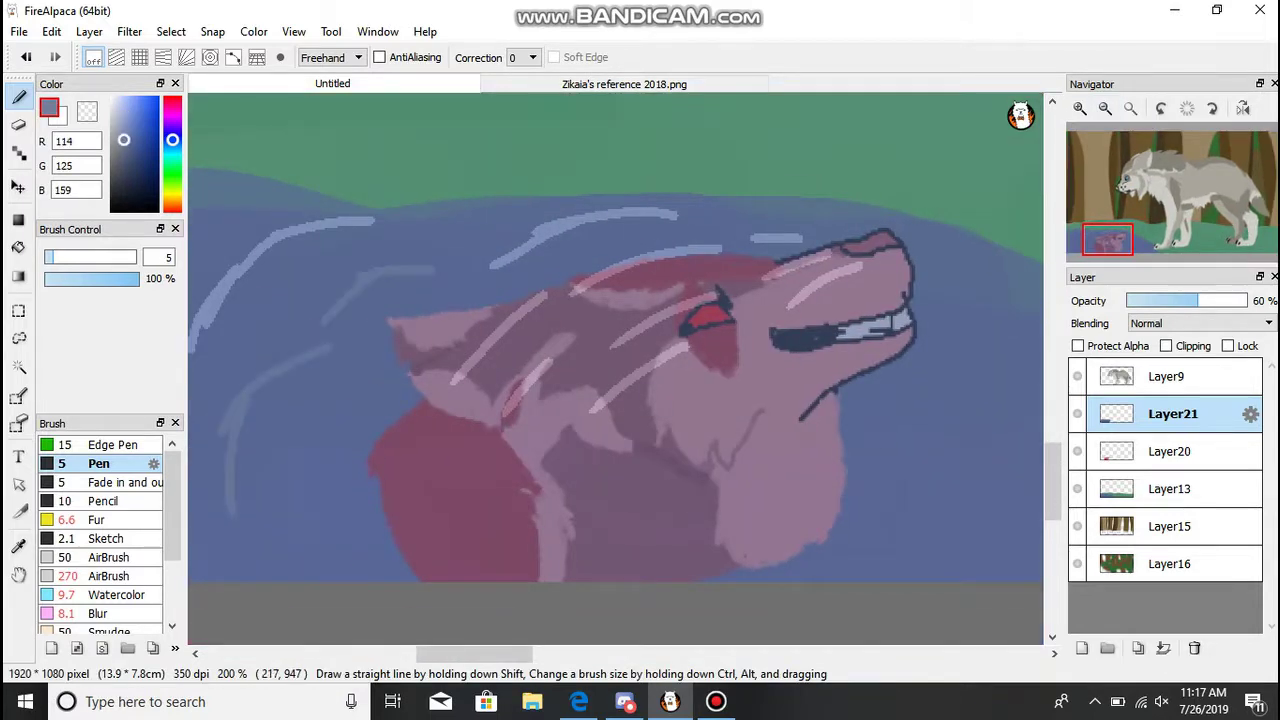
drag(745, 469, 655, 575)
drag(420, 427, 390, 440)
drag(345, 458, 322, 542)
drag(976, 358, 898, 378)
drag(976, 412, 912, 578)
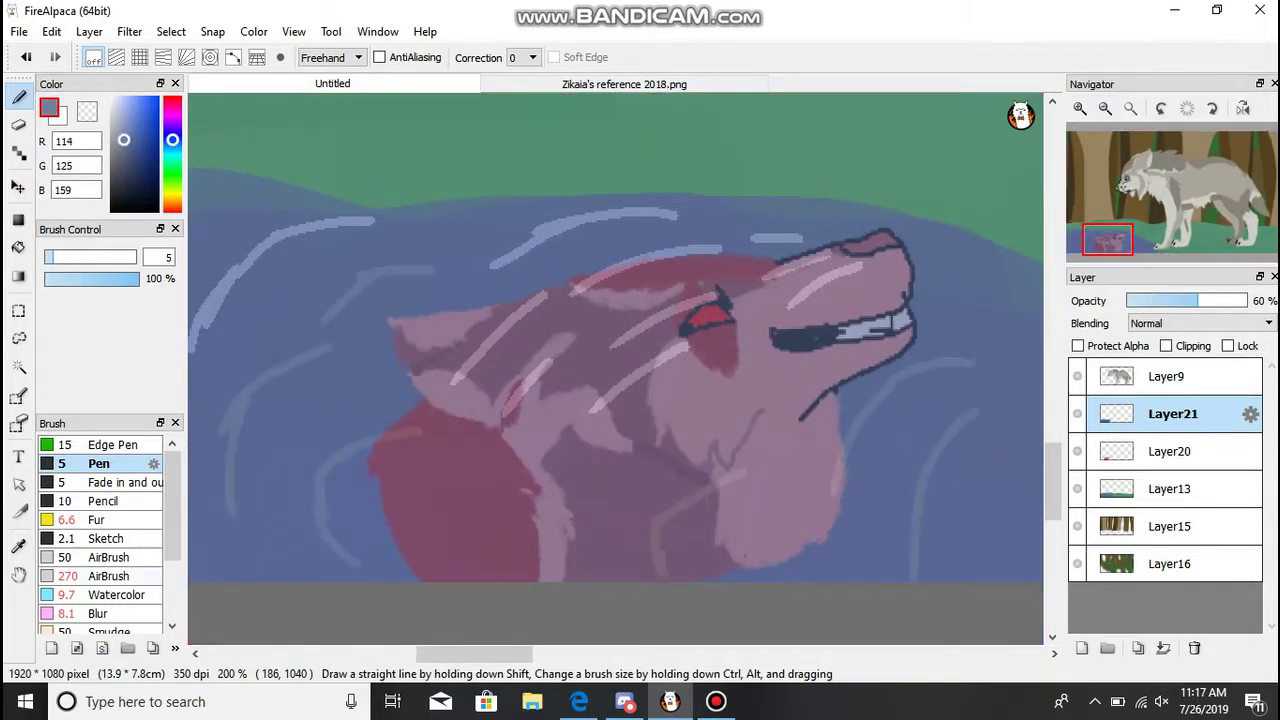
- Soften the light ripples and highlights around the submerged head on Layer21 with the Blur brush at size 40
scroll(100, 540, down, 1)
click(98, 574)
mouse_move(460, 370)
mouse_down()
mouse_move(571, 366)
mouse_move(500, 366)
mouse_up()
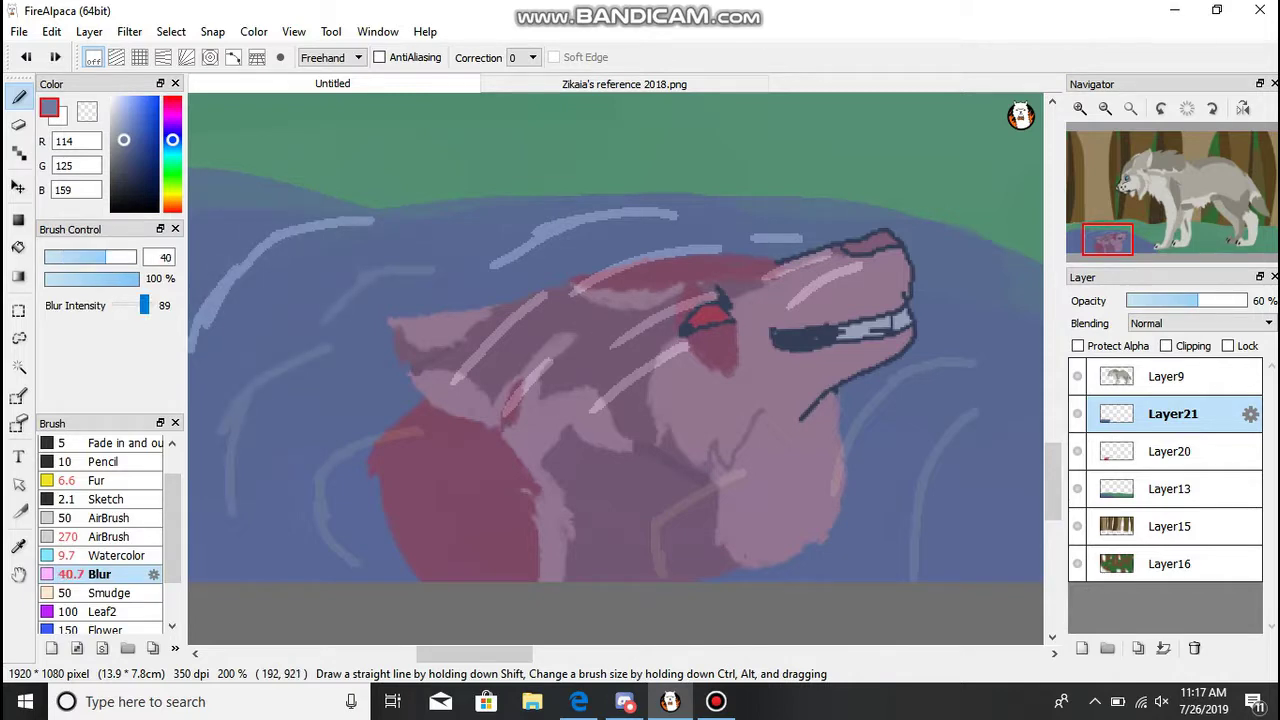
drag(860, 270, 640, 255)
drag(680, 212, 512, 245)
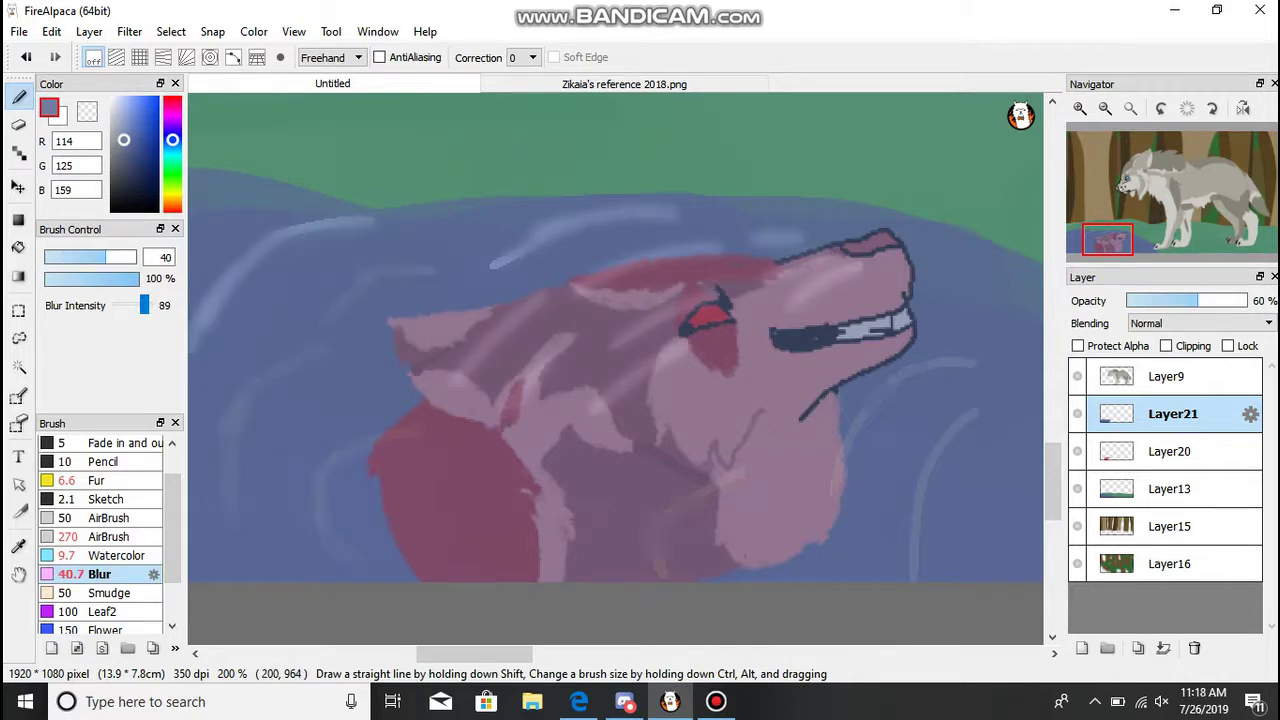
key(ctrl+0)
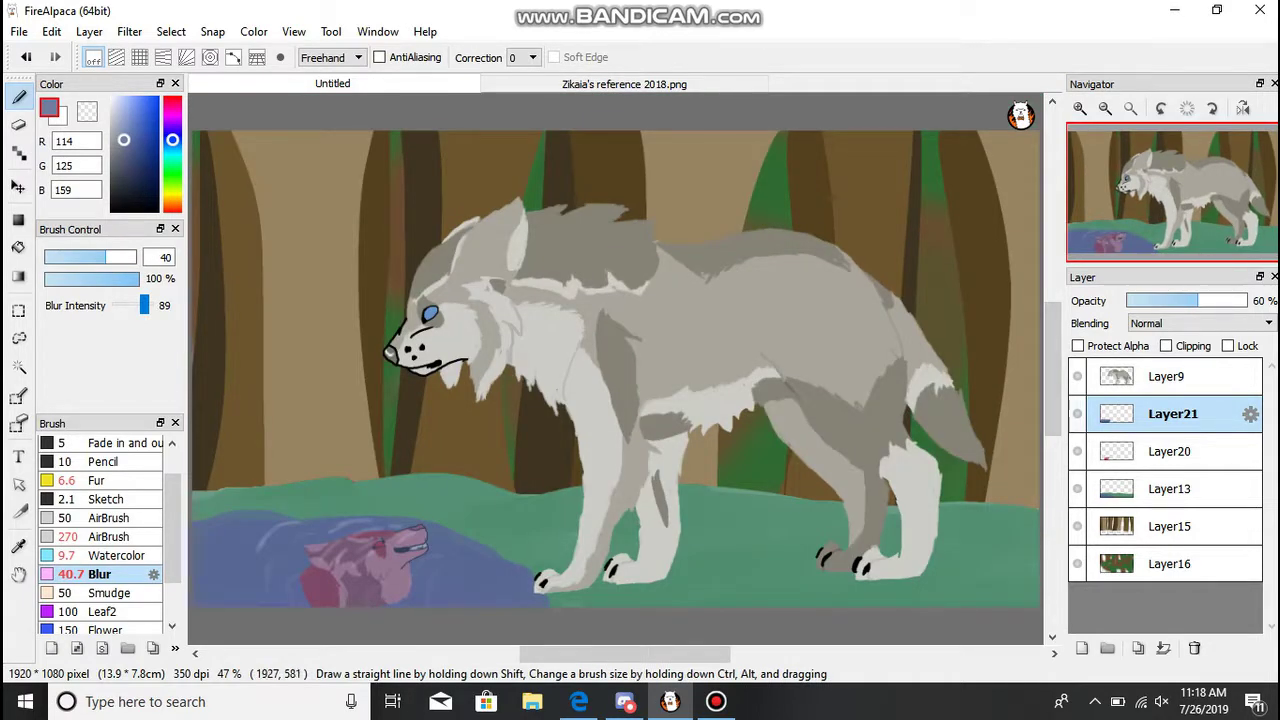
- Add a new layer above Layer9, set the colour to near-black 8, 8, 9 and choose the Fur brush
click(1166, 376)
click(1082, 648)
click(112, 210)
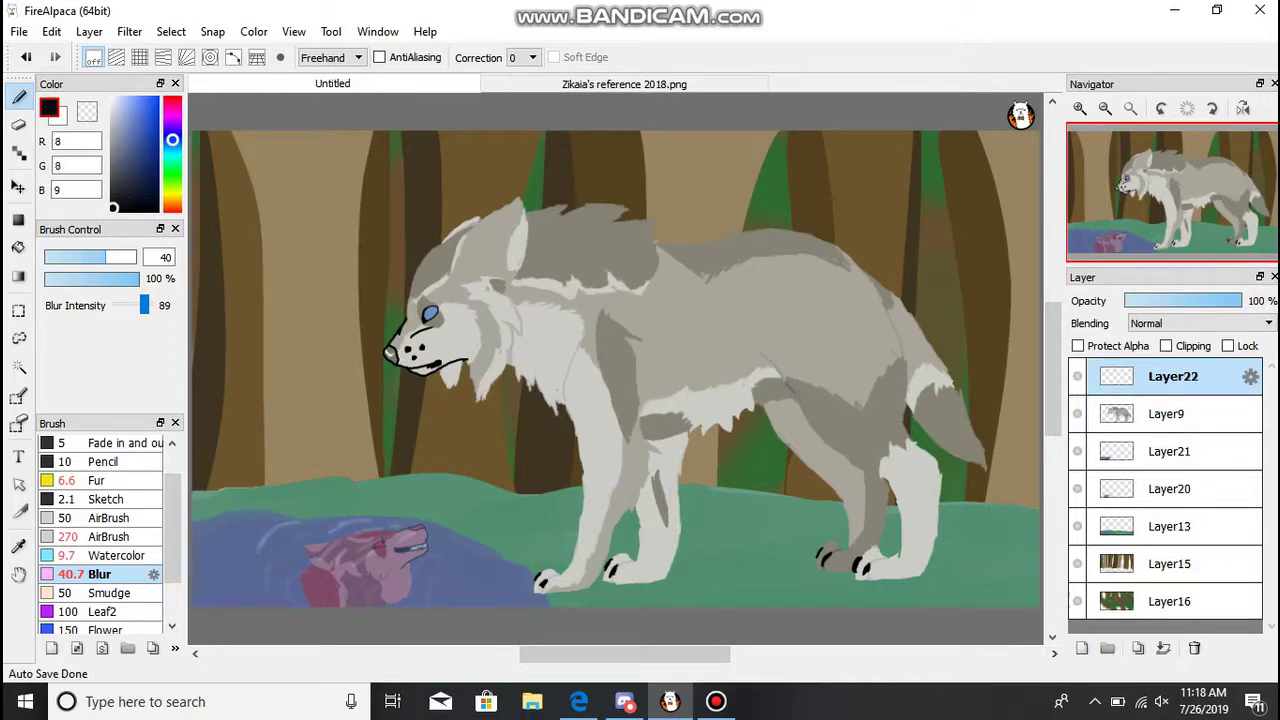
click(97, 480)
click(171, 31)
key(Escape)
drag(1077, 451, 1077, 601)
click(1077, 376)
click(171, 31)
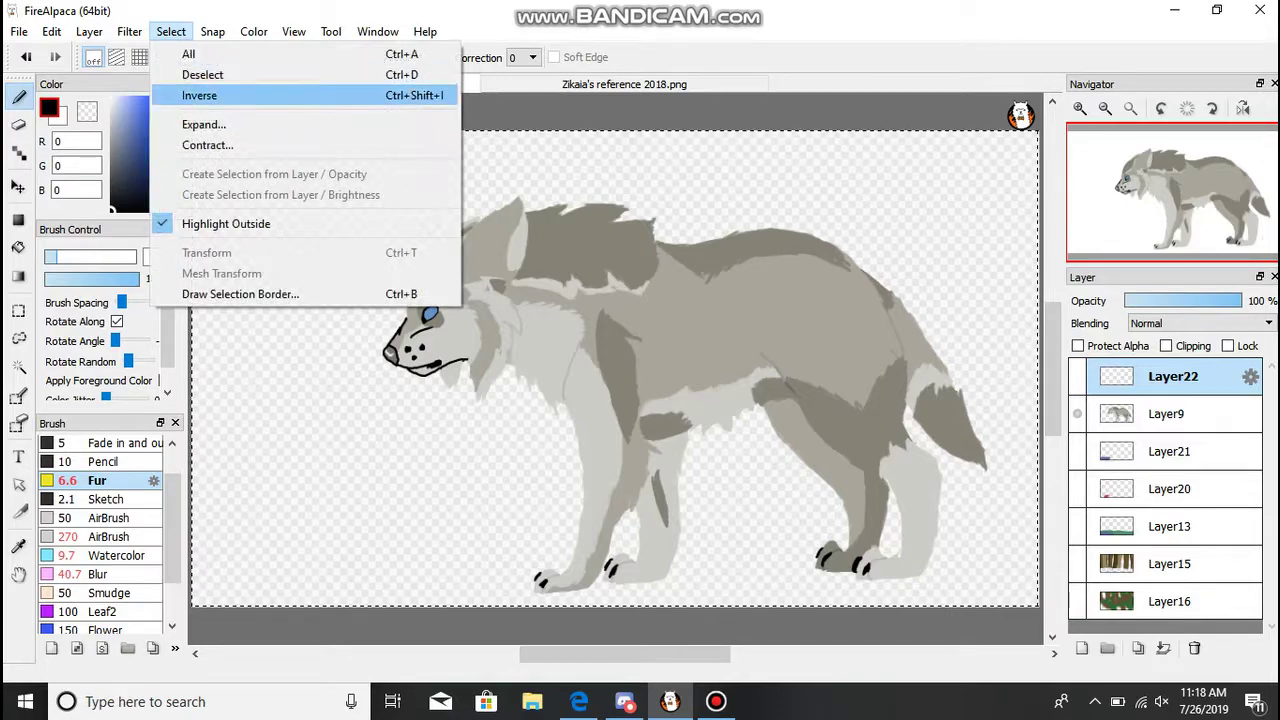
click(200, 94)
click(171, 31)
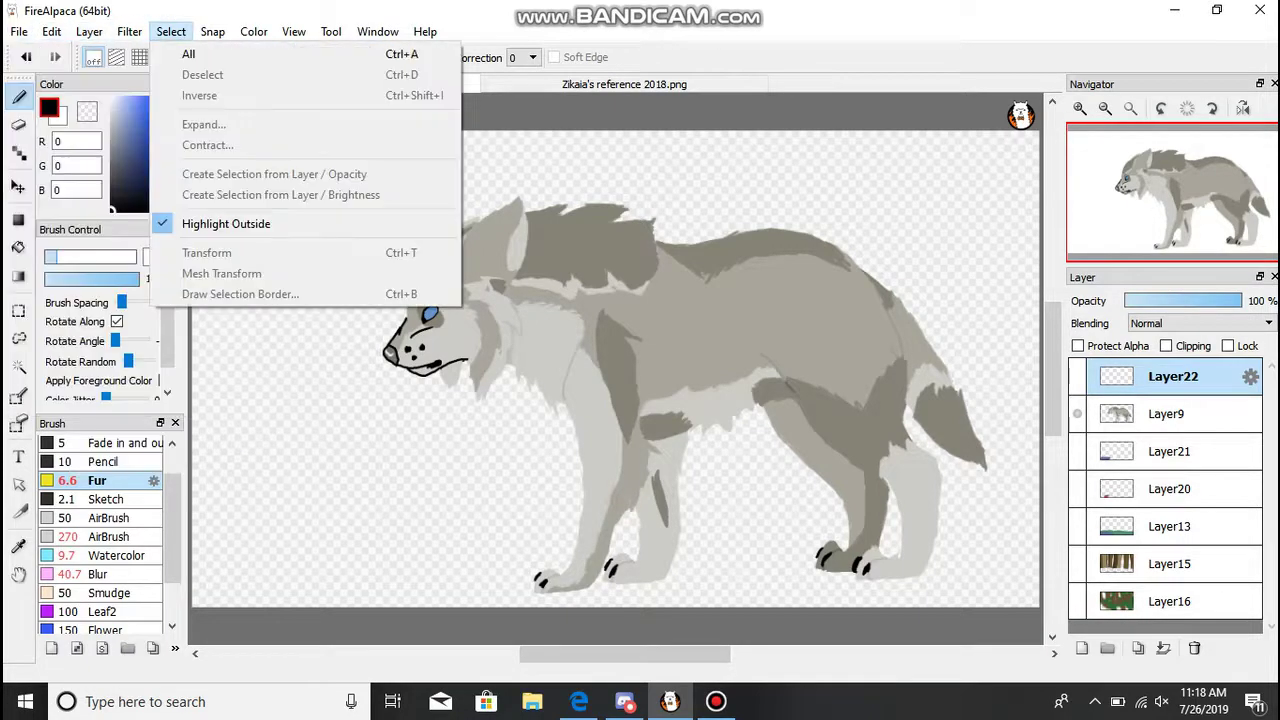
click(171, 31)
click(171, 31)
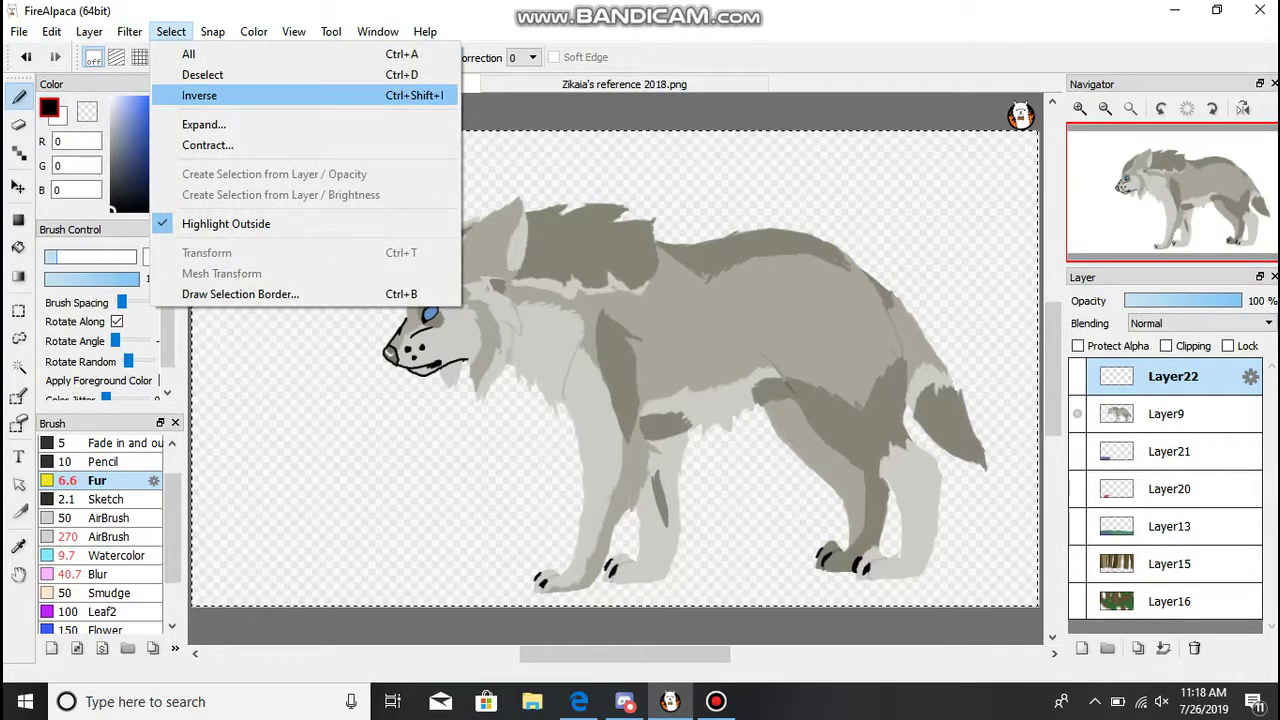
click(200, 94)
click(1169, 413)
click(171, 31)
click(200, 94)
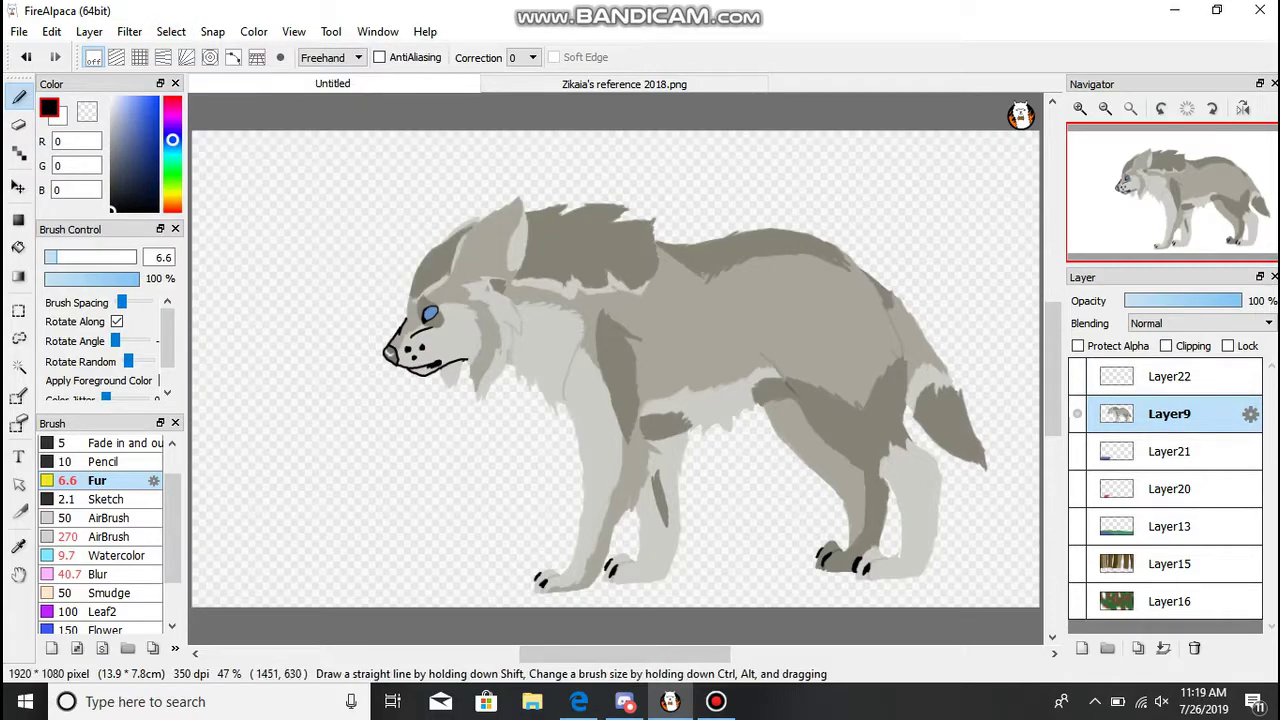
key(w)
key(ctrl+d)
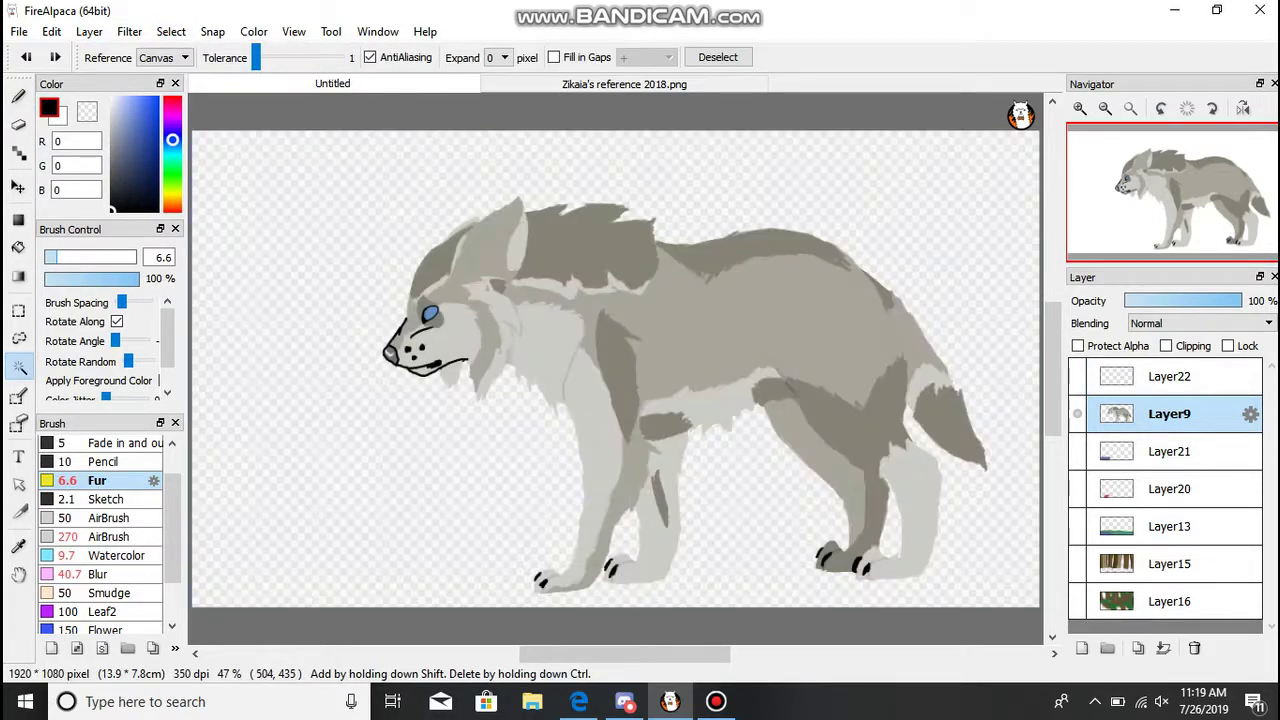
key(ctrl+d)
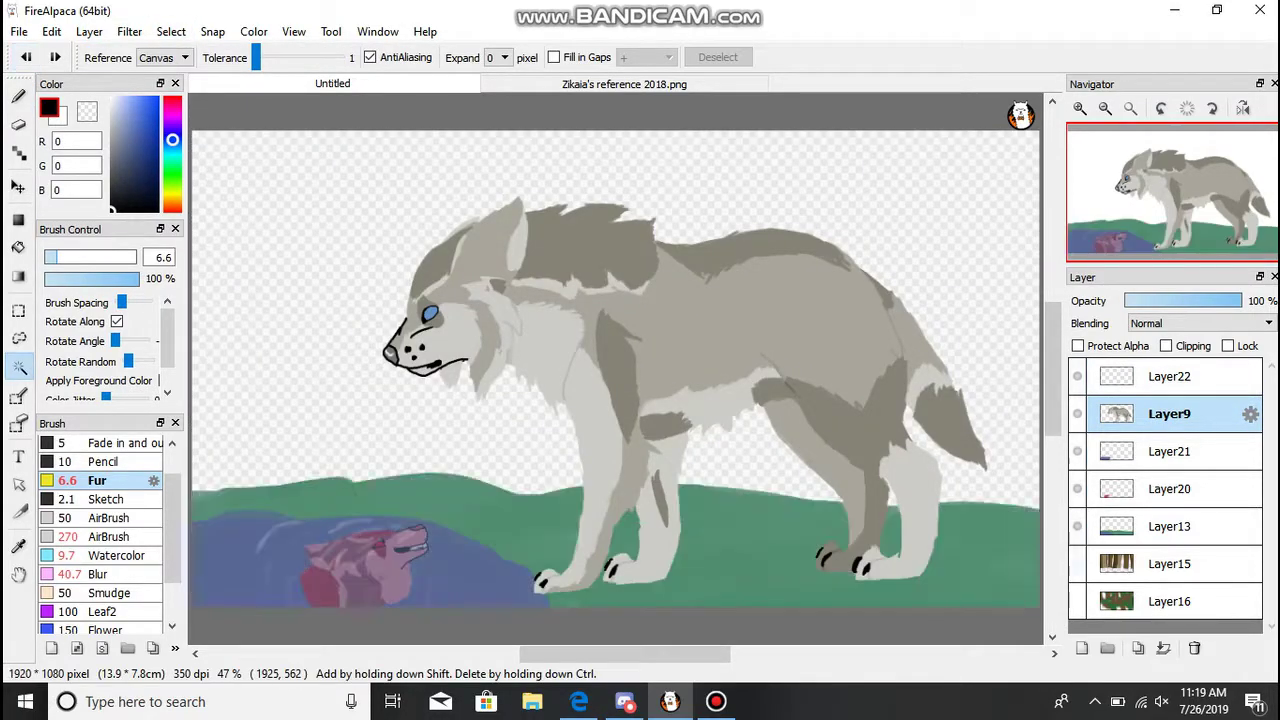
- Set the colour to 23, 23, 25, try a size 390 Fur stroke over the tail on Layer22 and undo it
key(b)
click(138, 177)
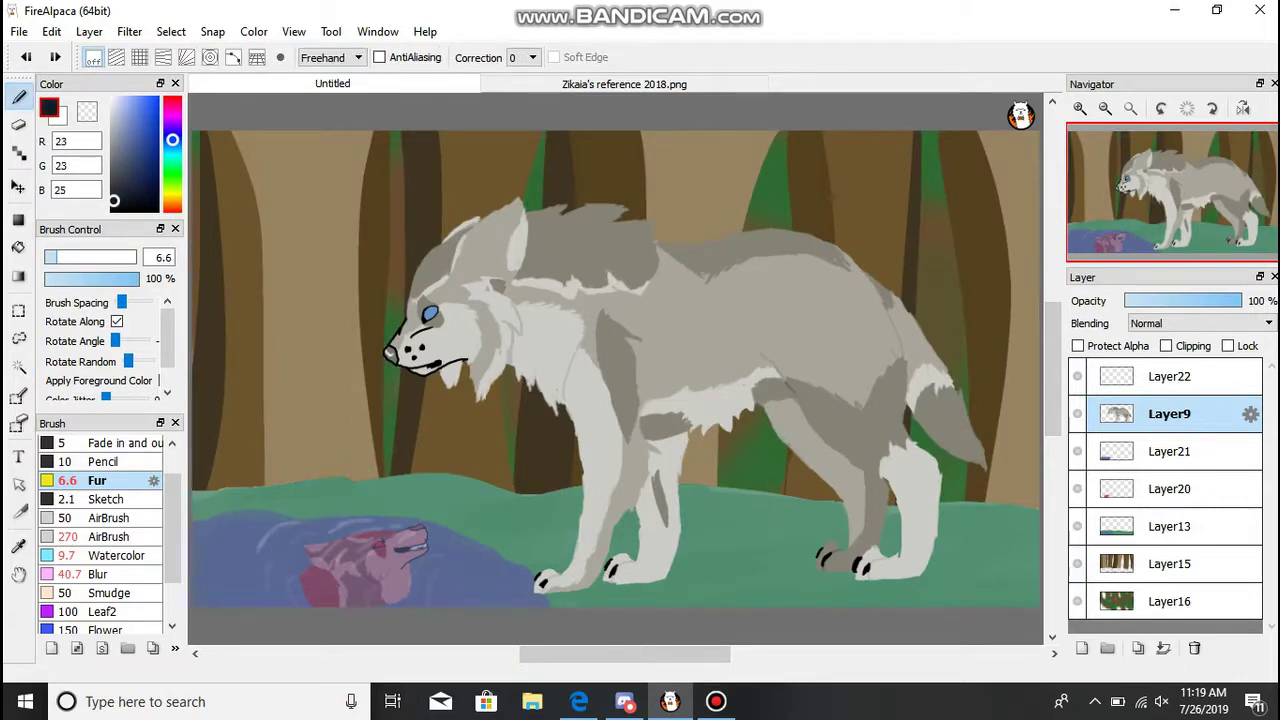
click(134, 257)
click(1170, 376)
drag(918, 380, 925, 433)
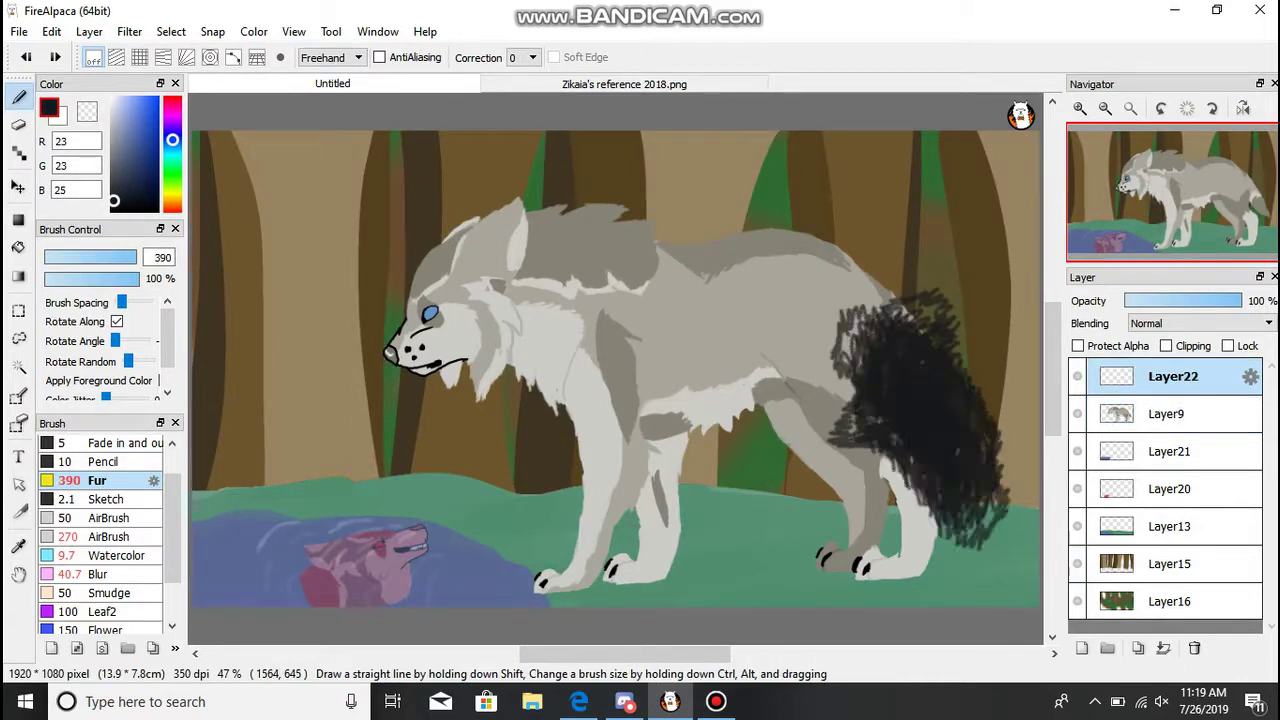
key(ctrl+z)
- Paint rough near-black Fur strokes at size 44 over the standing wolf's cheek, head, ear and neck on Layer22
click(108, 257)
scroll(419, 280, up, 4)
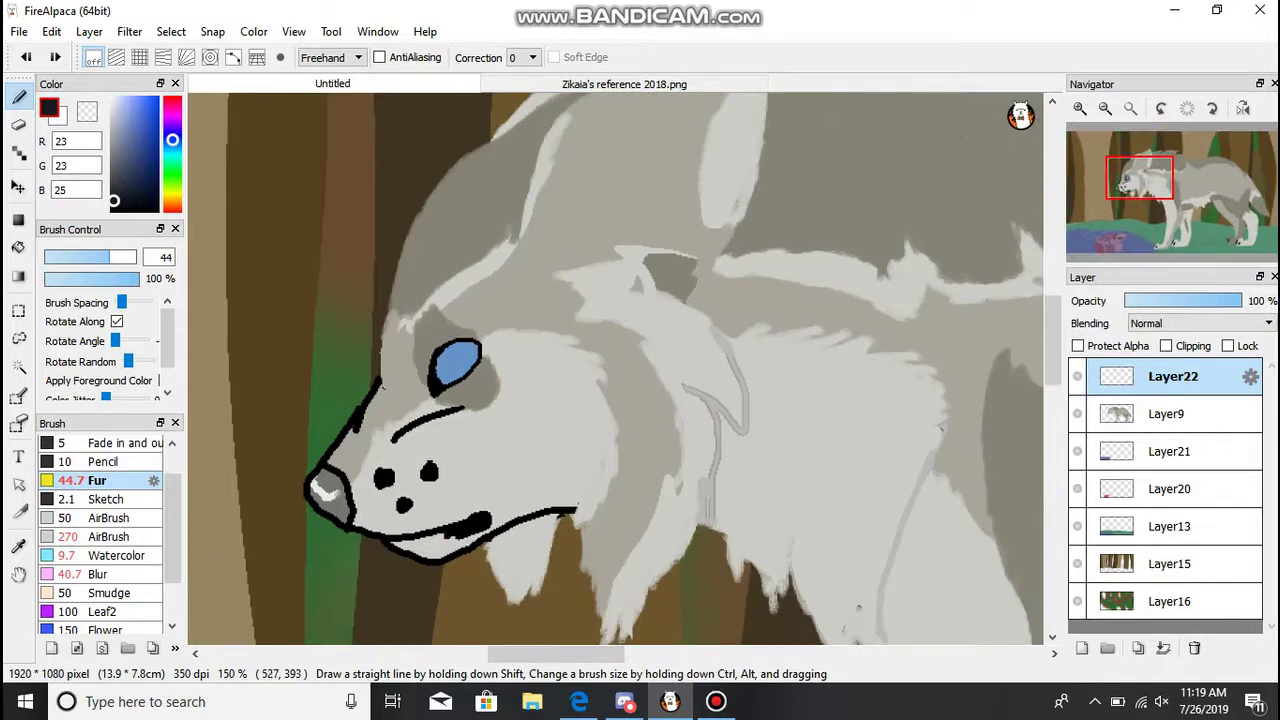
mouse_move(712, 248)
mouse_down()
mouse_move(738, 385)
mouse_move(700, 530)
mouse_move(912, 460)
mouse_move(860, 480)
mouse_move(722, 262)
mouse_move(440, 530)
mouse_move(595, 350)
mouse_move(470, 495)
mouse_move(478, 252)
mouse_up()
mouse_move(605, 425)
mouse_down()
mouse_move(690, 600)
mouse_move(650, 275)
mouse_move(590, 360)
mouse_up()
drag(480, 275, 520, 330)
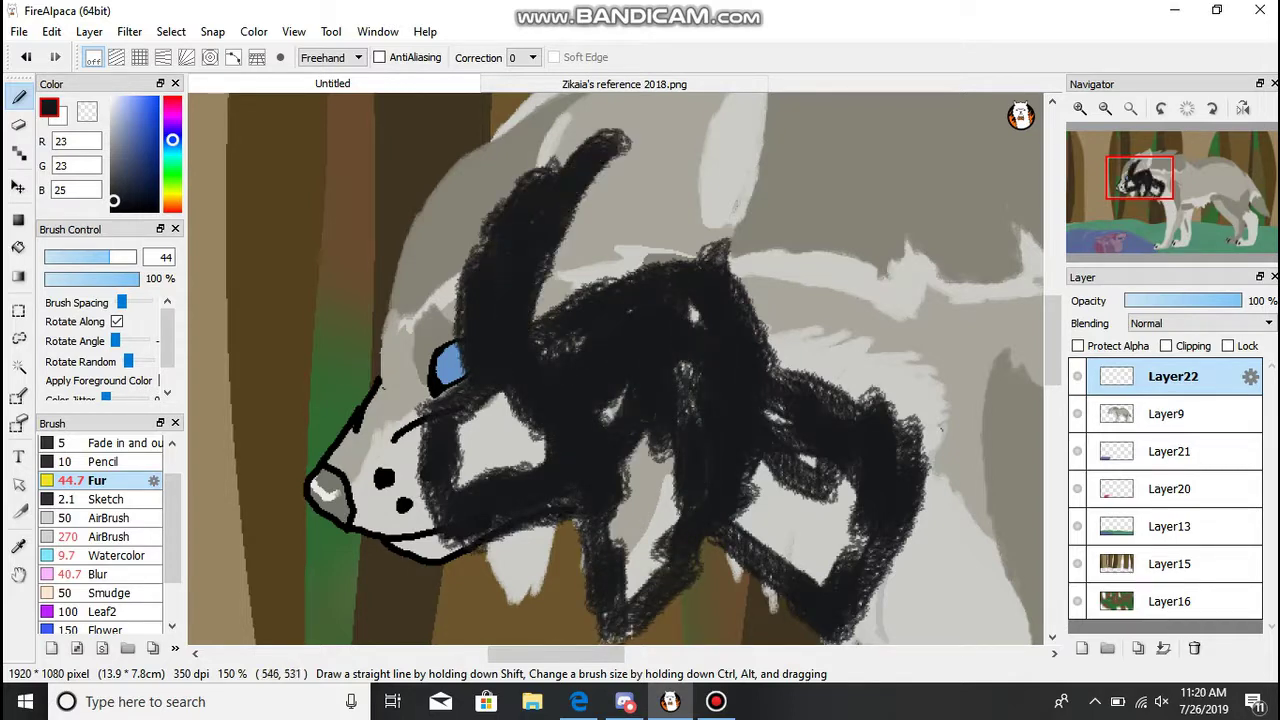
scroll(615, 370, up, 3)
mouse_move(560, 420)
mouse_down()
mouse_move(700, 260)
mouse_move(740, 300)
mouse_move(770, 480)
mouse_move(900, 590)
mouse_move(800, 160)
mouse_move(820, 330)
mouse_move(790, 500)
mouse_up()
key(ctrl+minus)
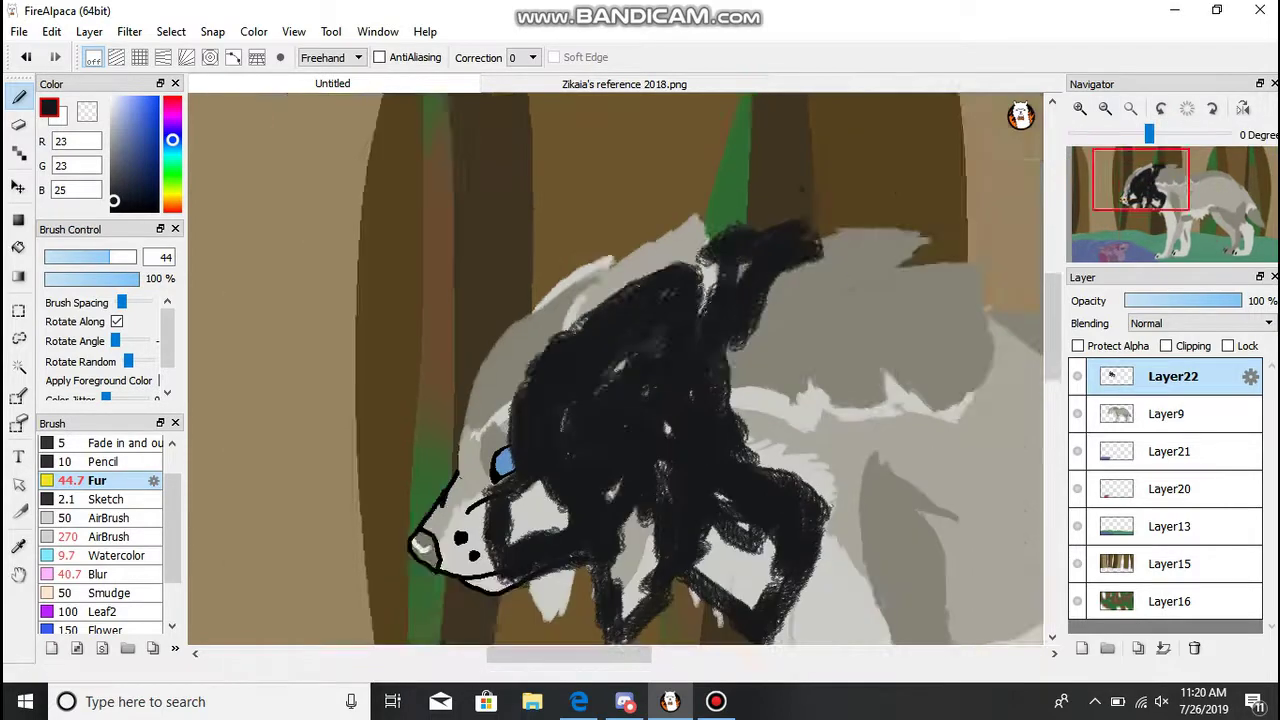
- Cover the standing wolf's two front legs down to the paws with near-black Fur strokes on Layer22
scroll(615, 370, down, 5)
drag(610, 230, 620, 645)
scroll(615, 370, down, 1)
mouse_move(640, 450)
mouse_down()
mouse_move(595, 580)
mouse_move(660, 200)
mouse_move(720, 180)
mouse_move(700, 110)
mouse_move(630, 270)
mouse_up()
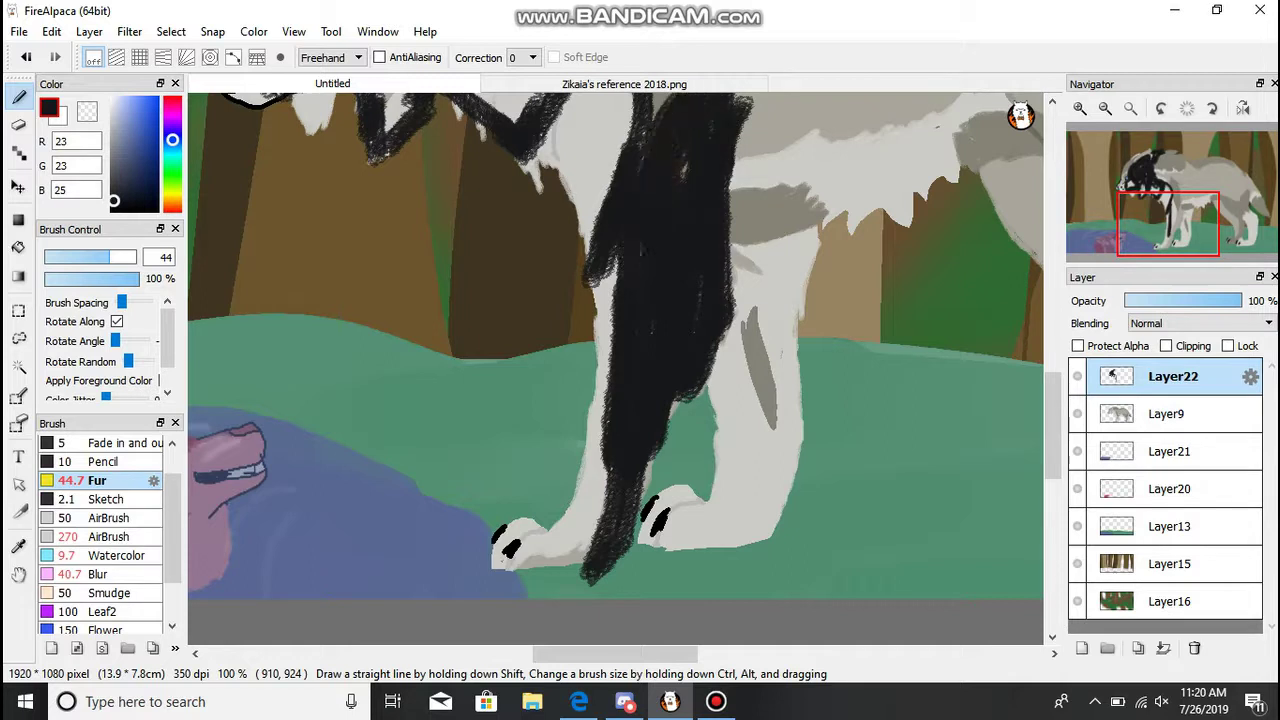
drag(590, 545, 565, 575)
mouse_move(820, 235)
mouse_down()
mouse_move(745, 430)
mouse_move(690, 520)
mouse_move(795, 360)
mouse_move(790, 240)
mouse_move(740, 500)
mouse_up()
- Extend the near-black Fur strokes over the mane and along the front of the wolf's back on Layer22
scroll(615, 370, up, 3)
scroll(615, 370, right, 3)
scroll(615, 370, up, 3)
scroll(615, 370, left, 2)
mouse_move(578, 188)
mouse_down()
mouse_move(545, 285)
mouse_move(470, 305)
mouse_up()
mouse_move(480, 170)
mouse_down()
mouse_move(345, 155)
mouse_move(440, 180)
mouse_up()
drag(420, 210, 370, 300)
drag(390, 190, 340, 340)
drag(545, 180, 375, 330)
drag(480, 250, 830, 200)
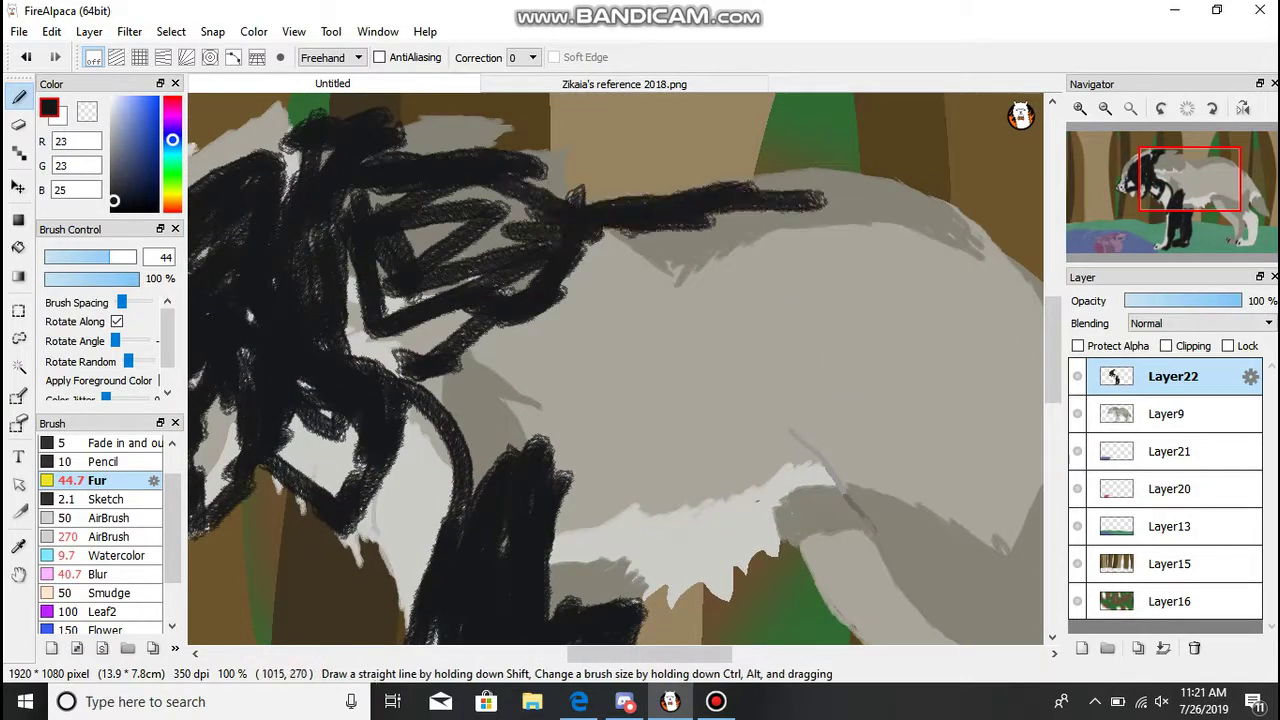
- Fill the wolf's shoulder between the mane and the front legs with near-black Fur strokes on Layer22
drag(515, 280, 490, 440)
drag(500, 350, 450, 505)
drag(560, 300, 550, 480)
scroll(615, 370, down, 3)
scroll(615, 370, right, 2)
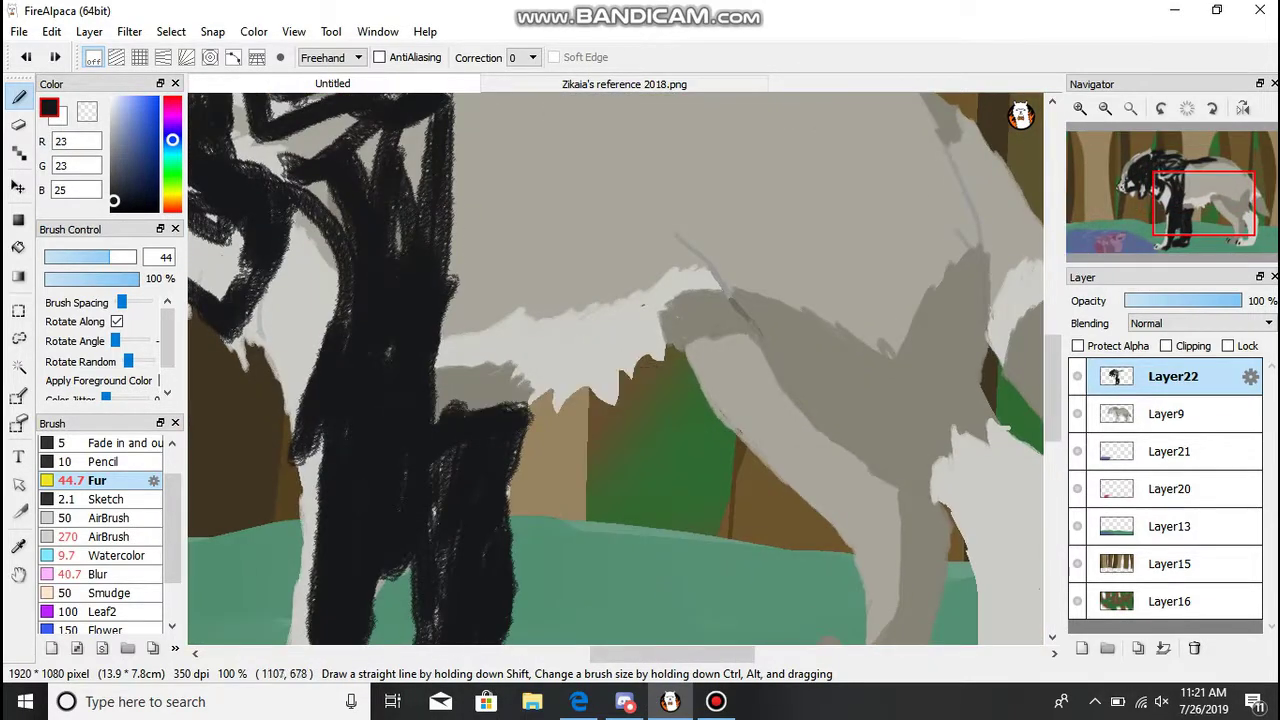